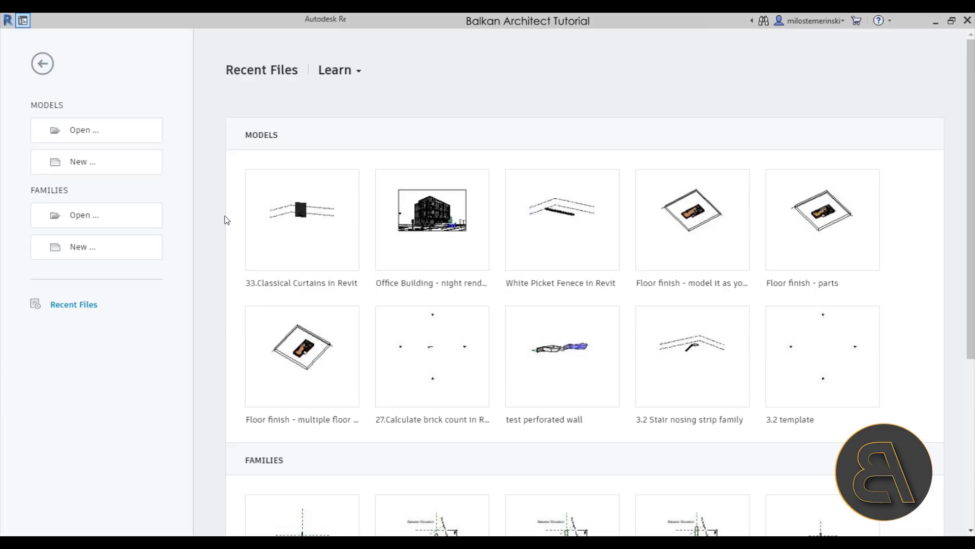
- Create a new project from a template file
left_click(80, 170)
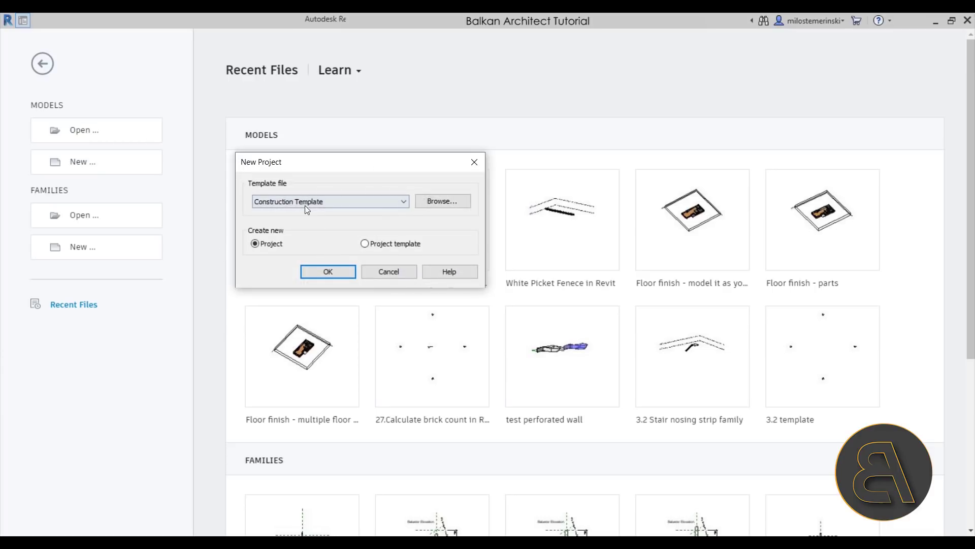
left_click(305, 205)
left_click(311, 229)
left_click(328, 272)
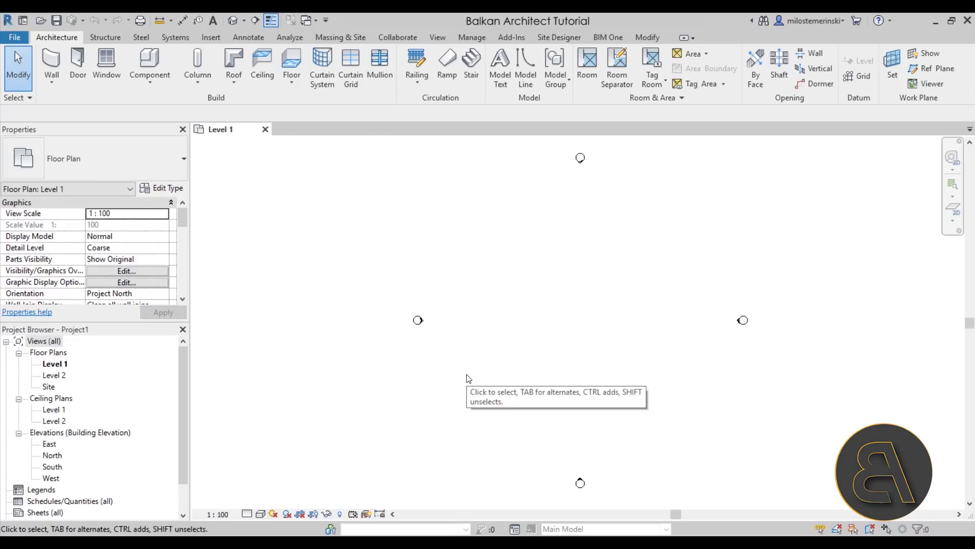
- Set the elevation of Level 2 to 3000 in the South elevation view
double_click(52, 467)
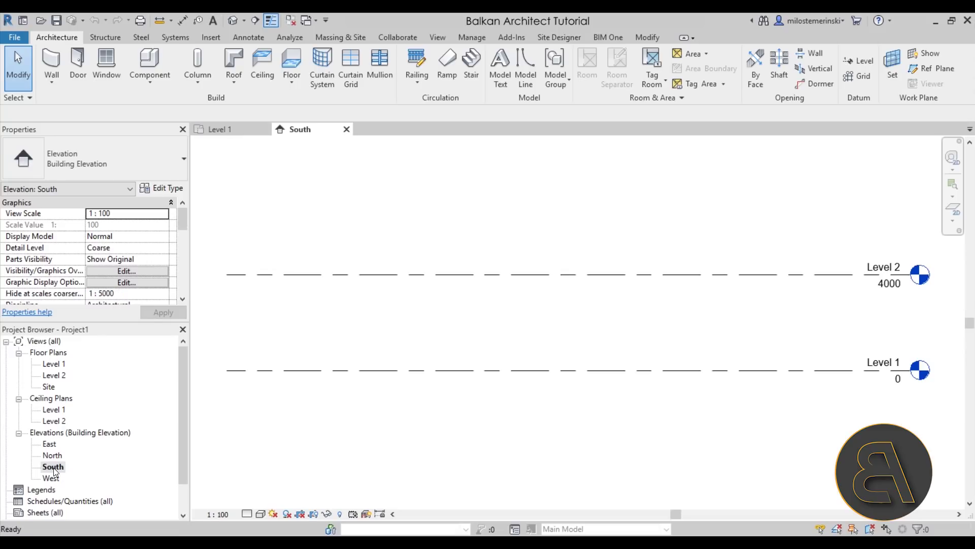
middle_click_drag(766, 329, 614, 325)
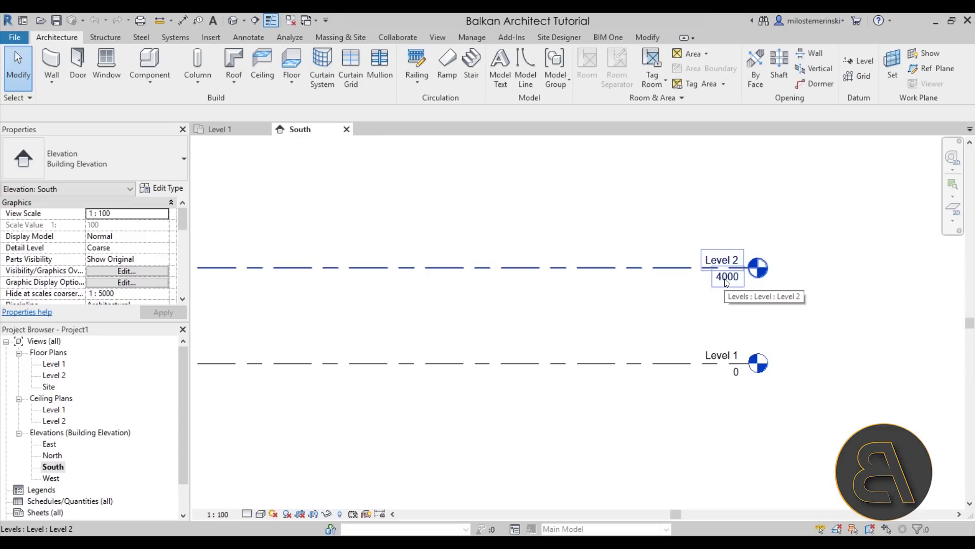
double_click(727, 277)
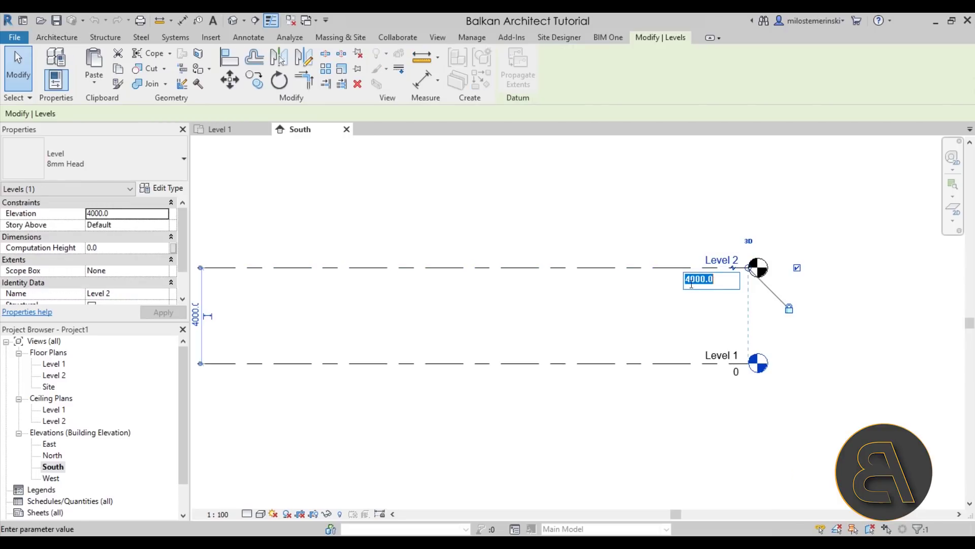
left_click(687, 279)
key("Return")
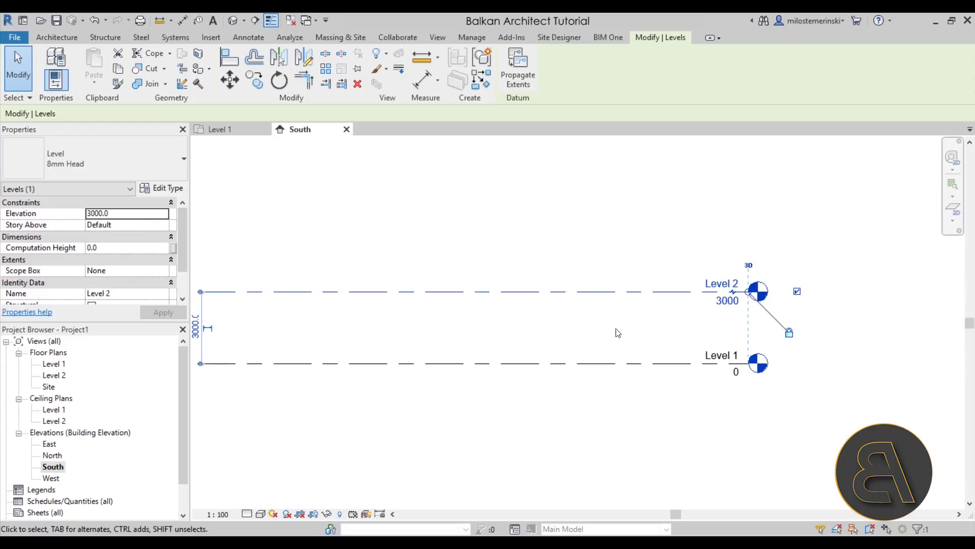
left_click(538, 242)
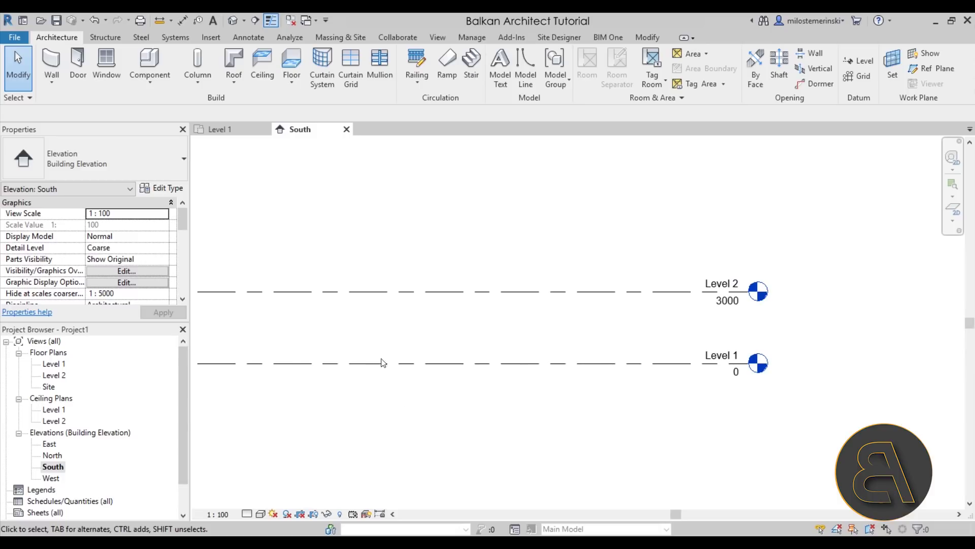
- Start a stair on the Level 1 floor plan using the Cast-In-Place Monolithic Stair type
left_click(223, 131)
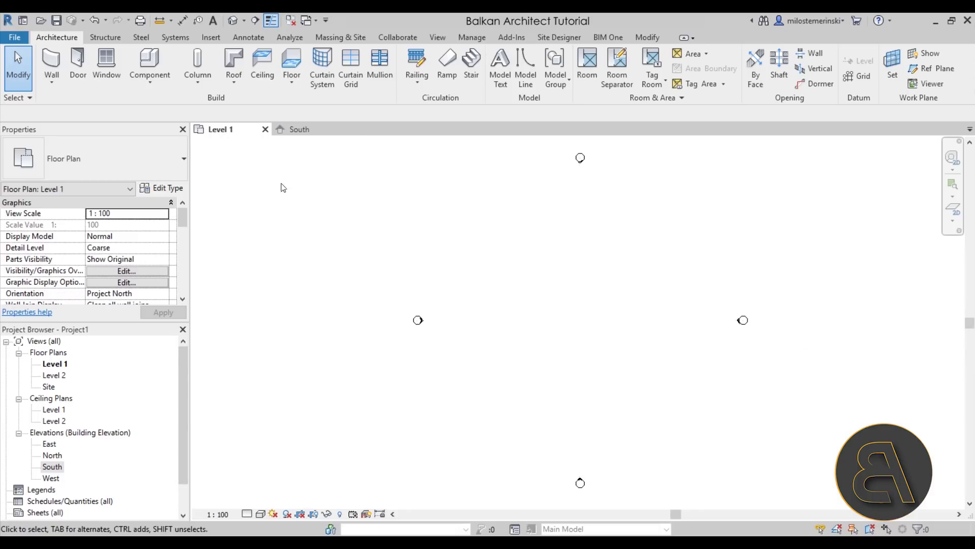
middle_click_drag(547, 306, 460, 306)
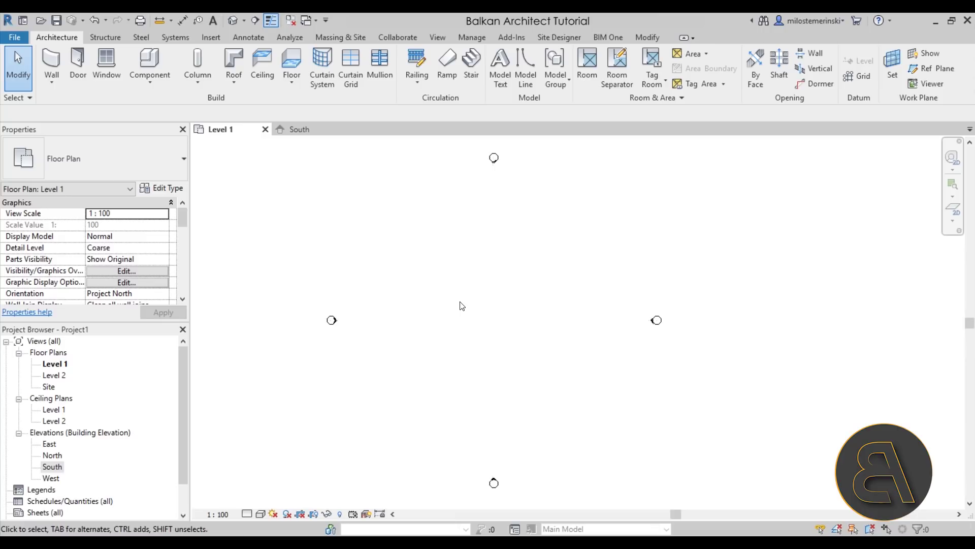
left_click(471, 76)
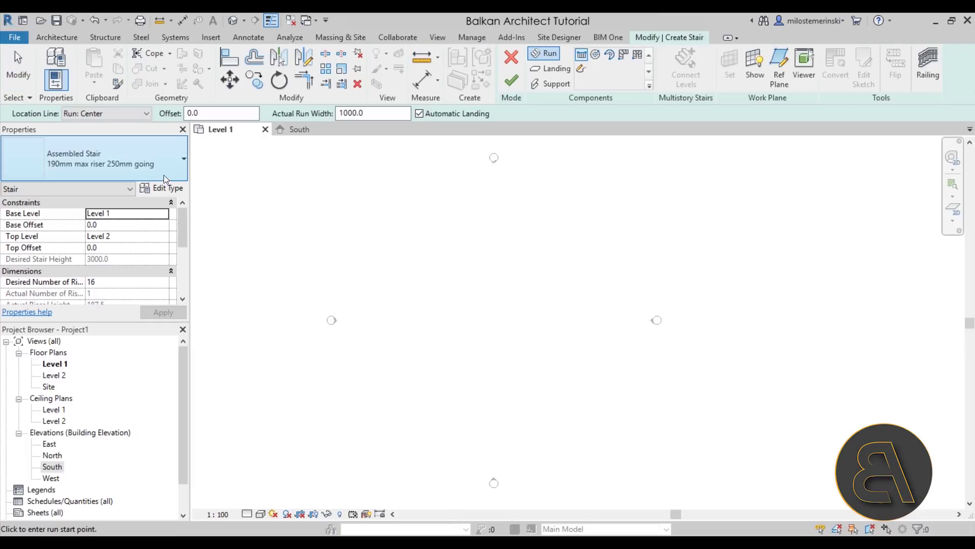
left_click(122, 174)
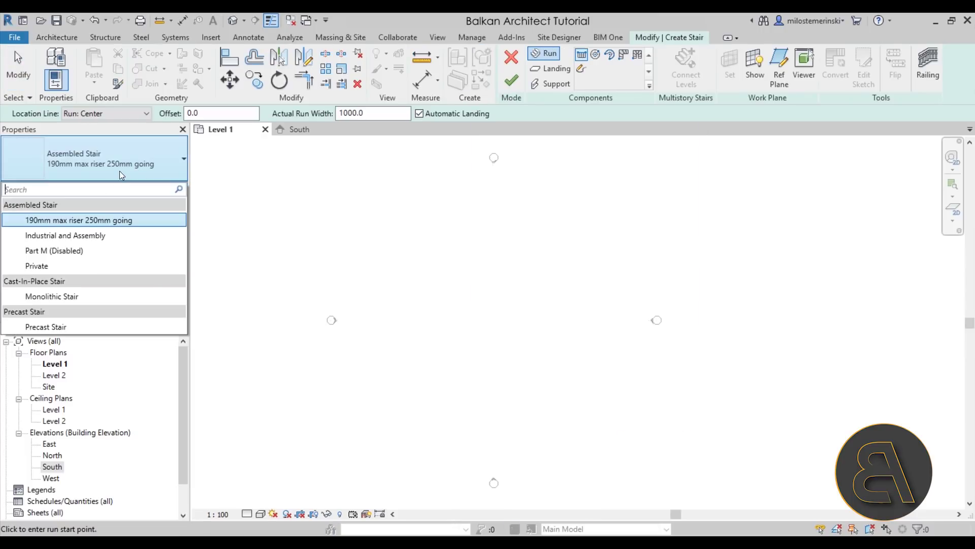
left_click(57, 298)
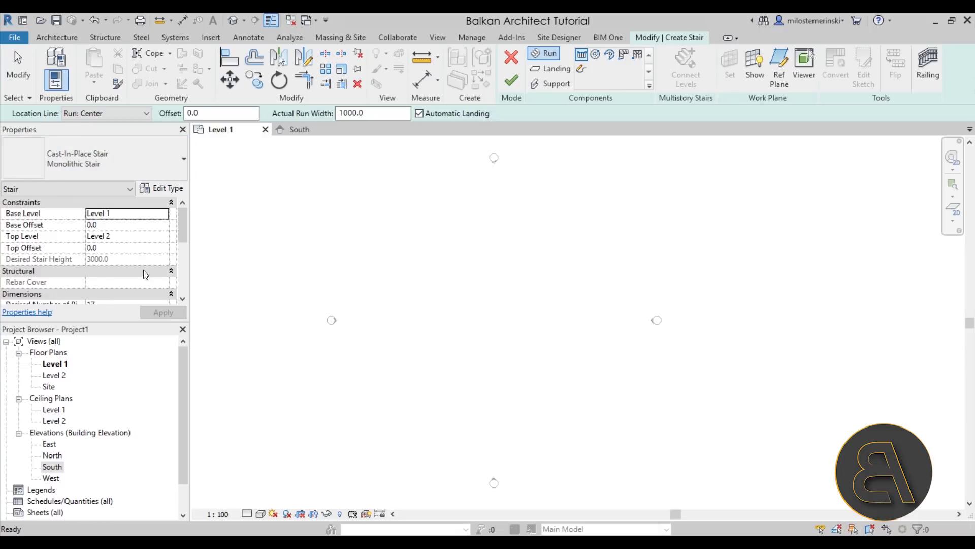
scroll(131, 256, "down", 1)
scroll(106, 229, "up", 1)
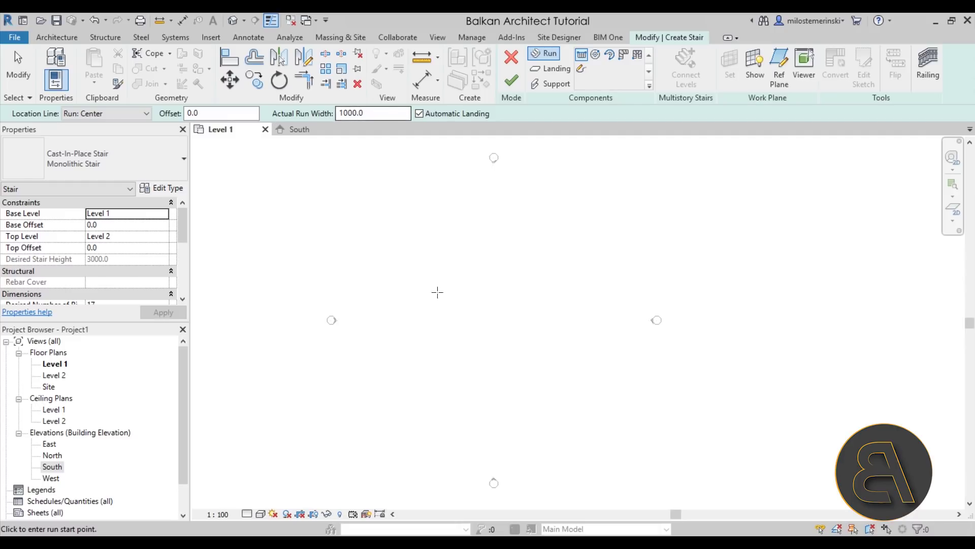
- Sketch a straight vertical run of 17 risers, 1000 mm wide, between the elevation markers and finish the stair
left_click(509, 338)
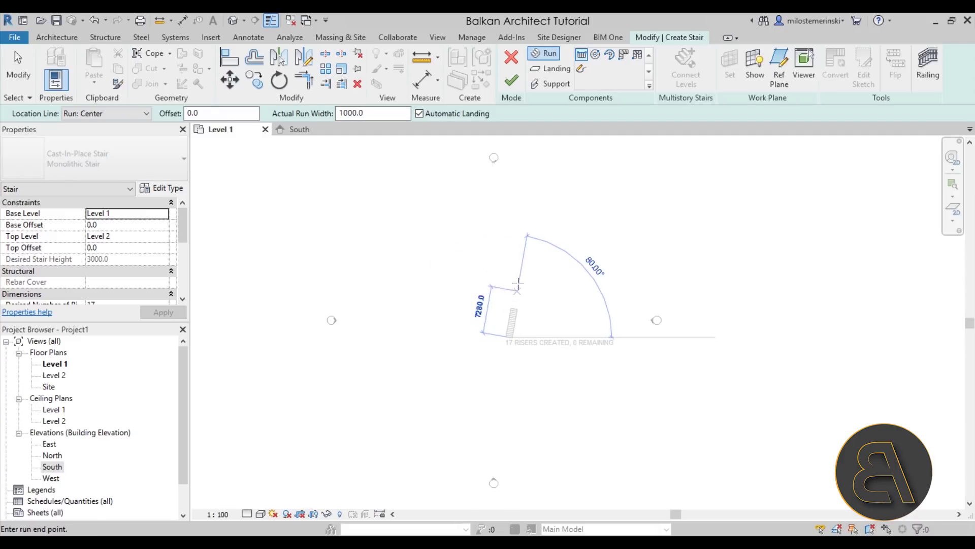
scroll(511, 323, "up", 3)
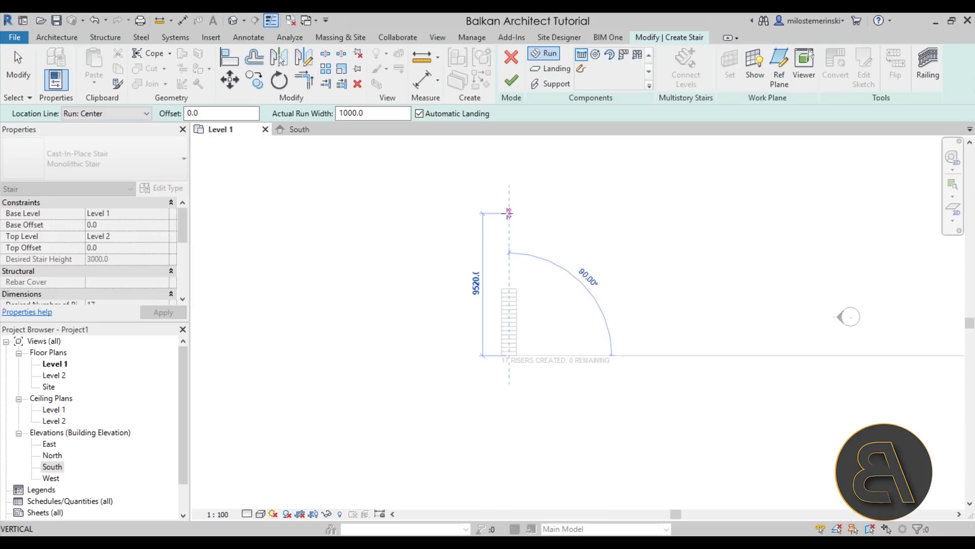
left_click(501, 225)
key("Escape")
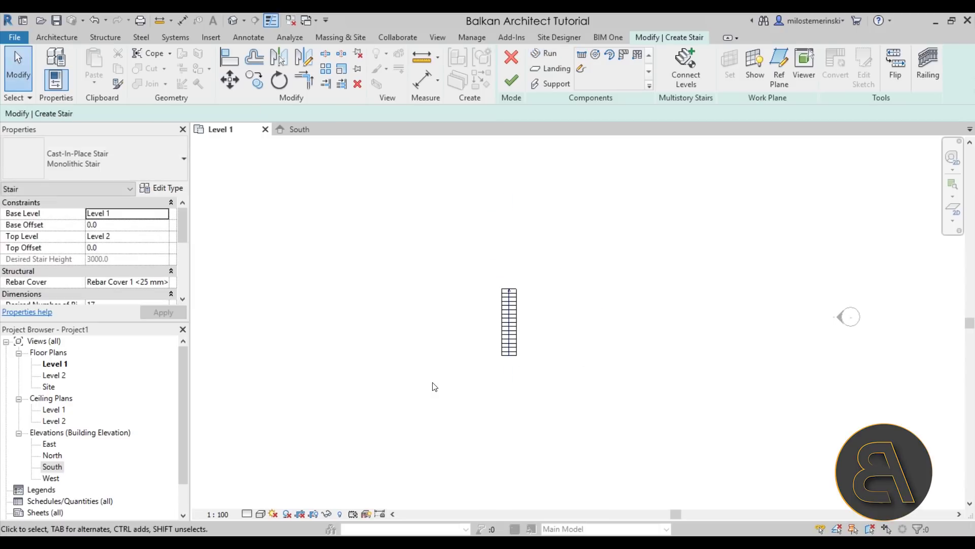
left_click(511, 80)
- Delete both railings and the UP stair path annotation from the stair in the Level 1 plan
scroll(579, 325, "up", 3)
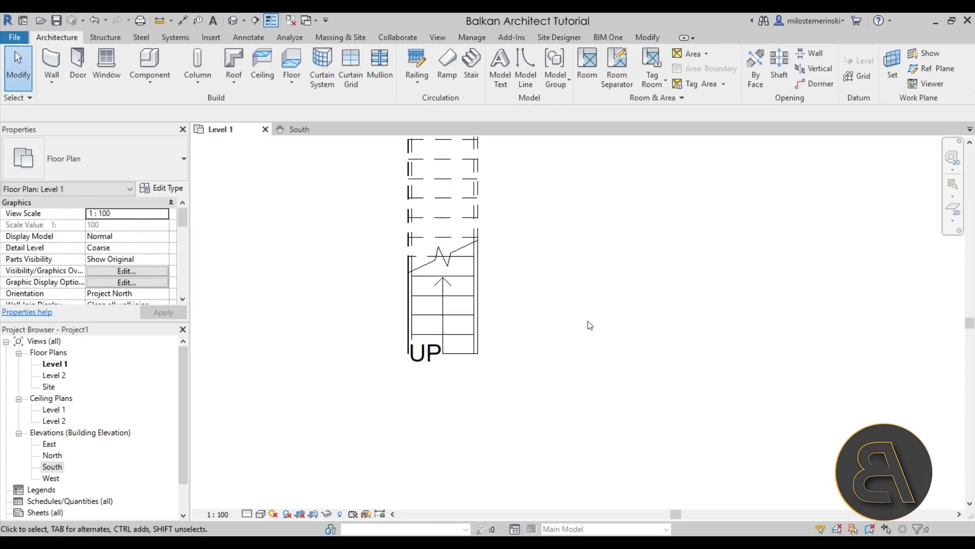
left_click(472, 350)
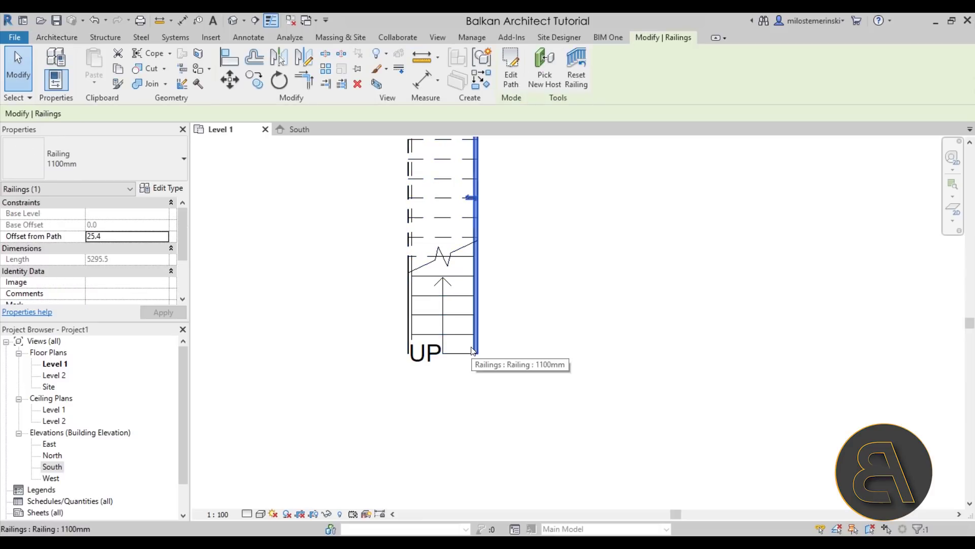
key("Escape")
left_click(414, 330)
key("Escape")
left_click(438, 367)
key("Escape")
scroll(489, 364, "down", 4)
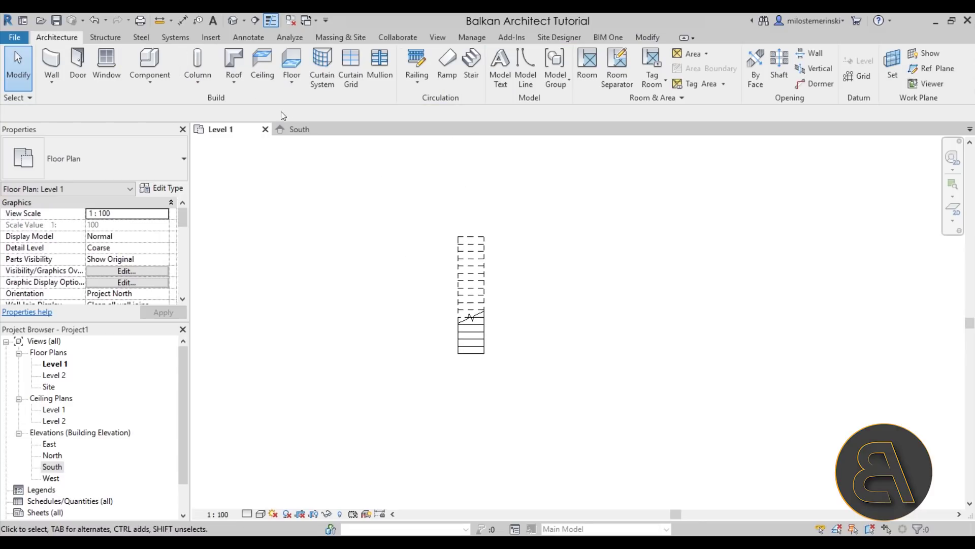
- Open the default 3D view and examine the monolithic stair from its front and side
left_click(236, 26)
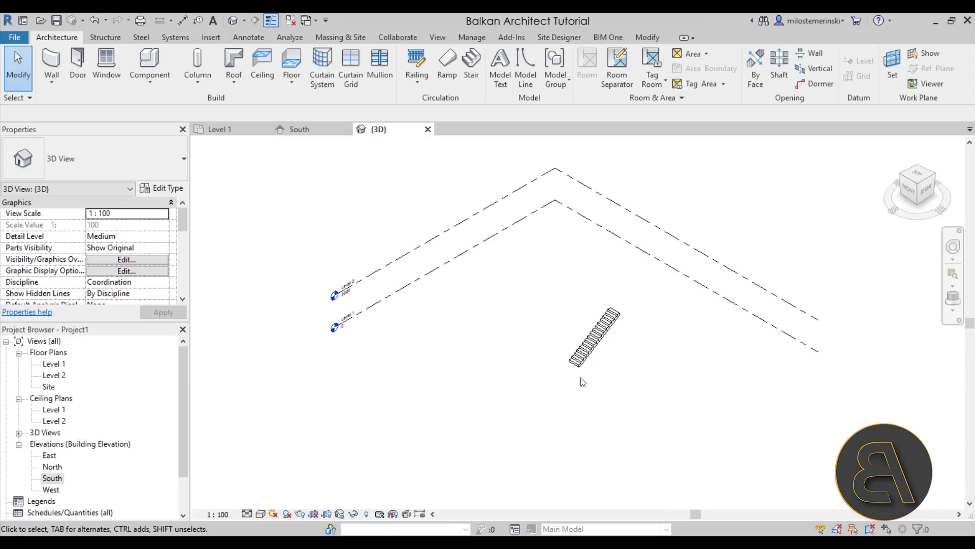
middle_click_drag(629, 404, 630, 355, "shift")
scroll(601, 321, "up", 3)
middle_click_drag(620, 401, 545, 396, "shift")
scroll(467, 331, "up", 3)
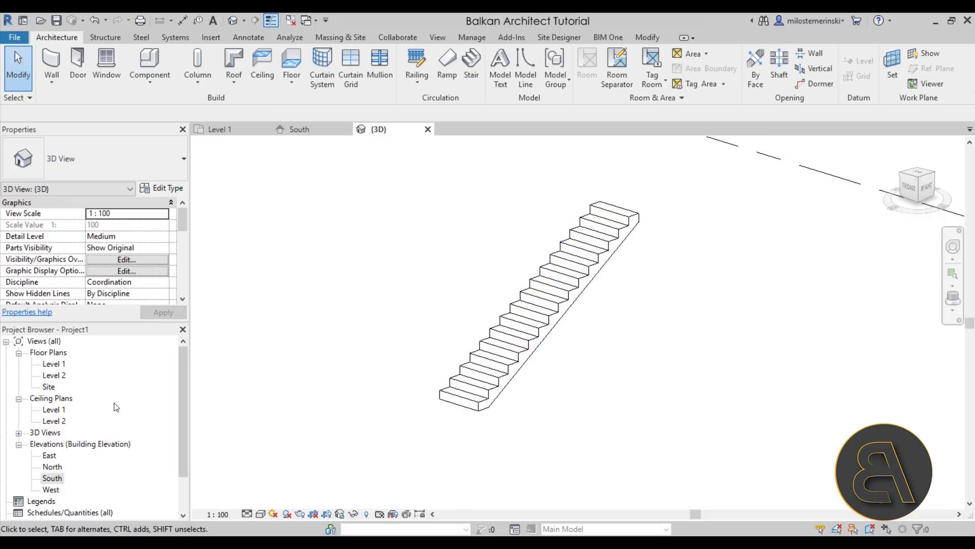
- Create a rectangular Generic 150mm floor on Level 2, starting at the outer corner of the stair's upper end
left_click(54, 374)
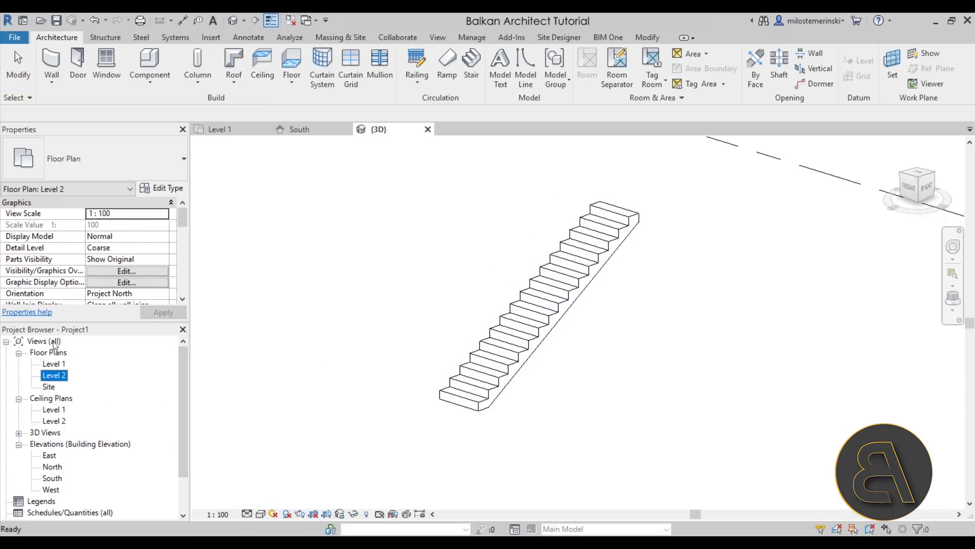
double_click(54, 377)
scroll(634, 319, "up", 4)
scroll(569, 297, "up", 3)
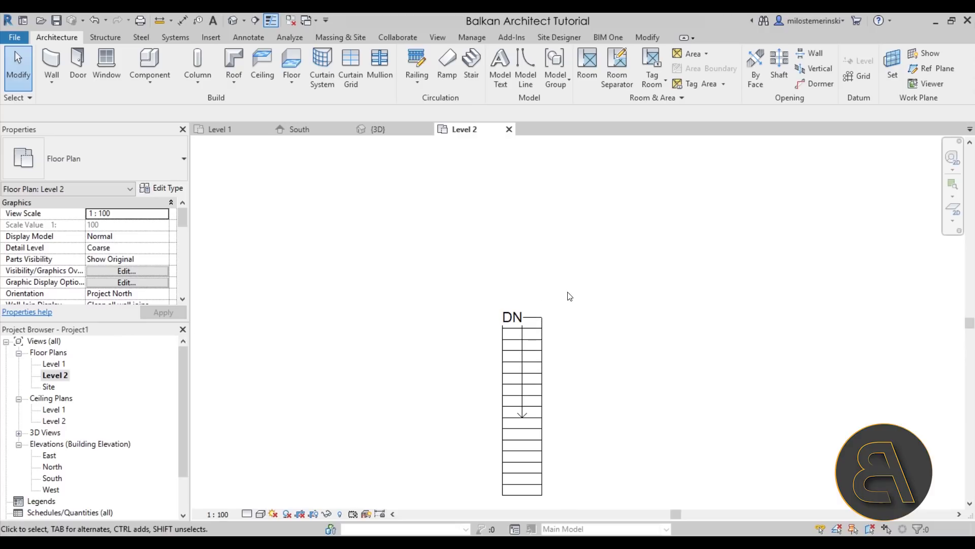
left_click(292, 66)
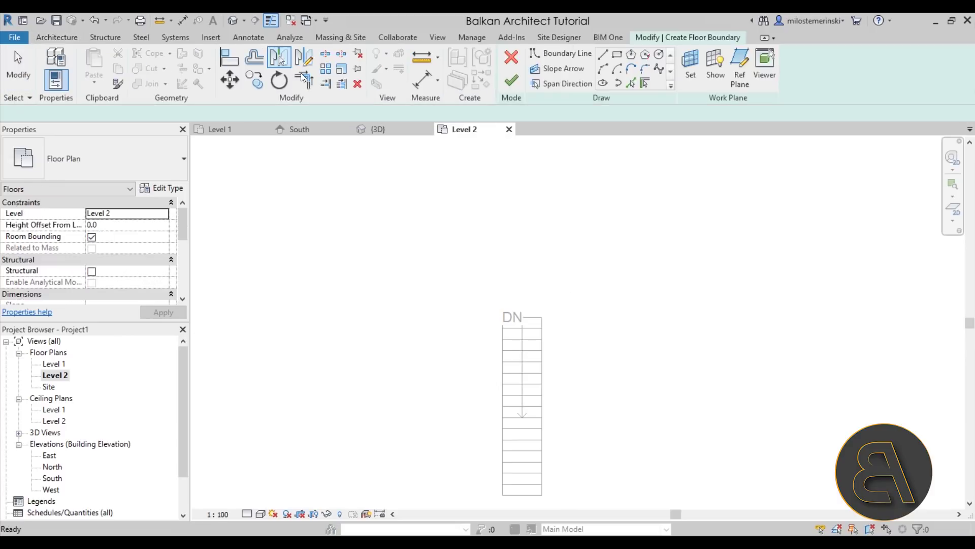
left_click(618, 55)
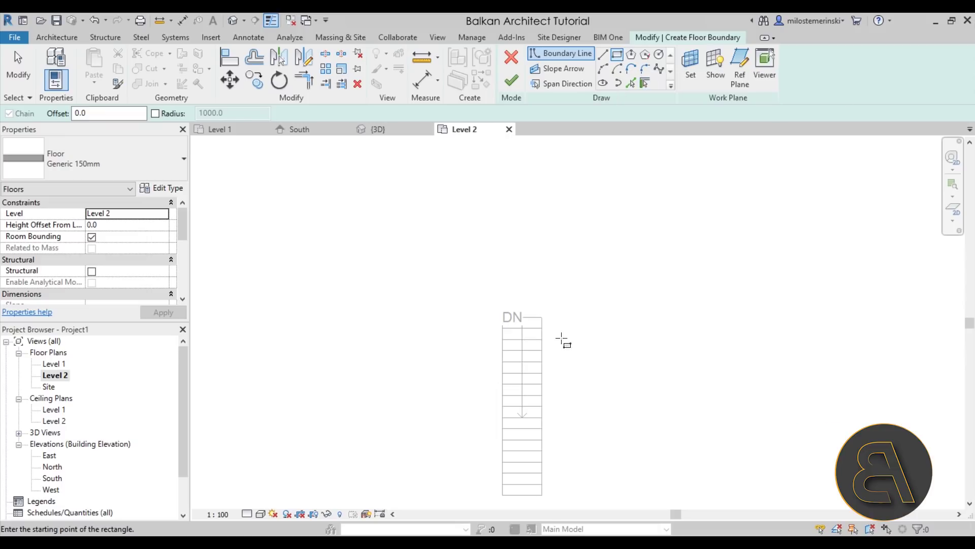
left_click(542, 317)
left_click(319, 186)
left_click(511, 80)
left_click(703, 368)
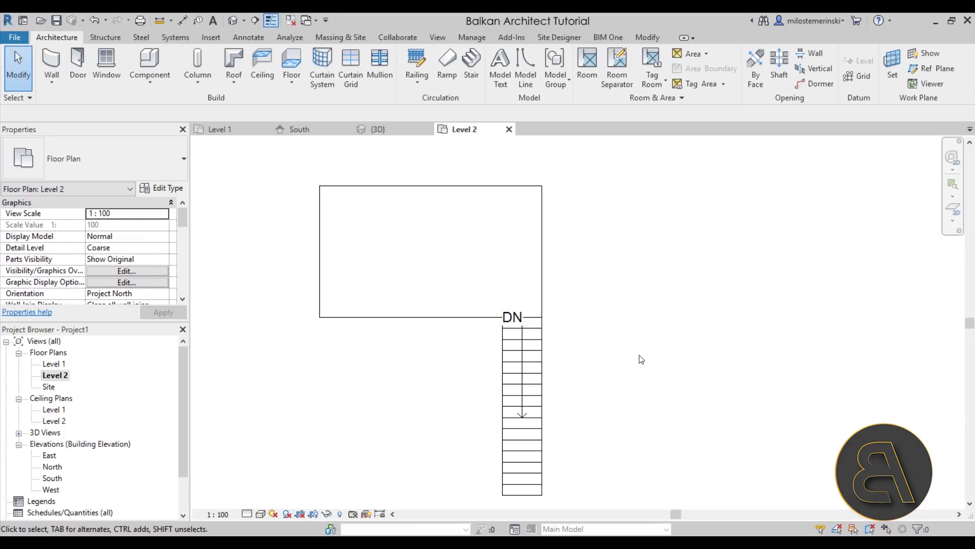
- Start an in-place model component in the Stairs category, keeping the suggested name Stairs 1
middle_click_drag(641, 359, 616, 347)
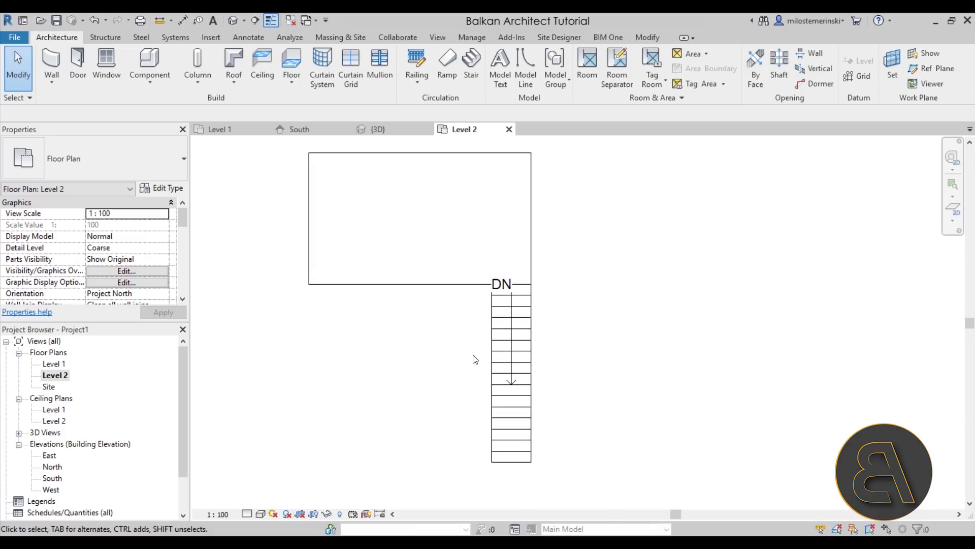
middle_click_drag(475, 359, 486, 362)
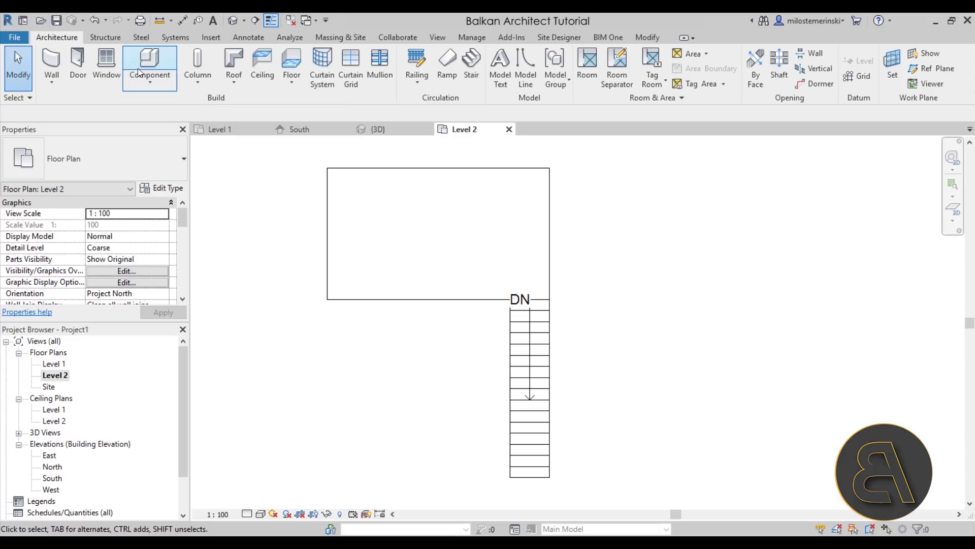
left_click(138, 87)
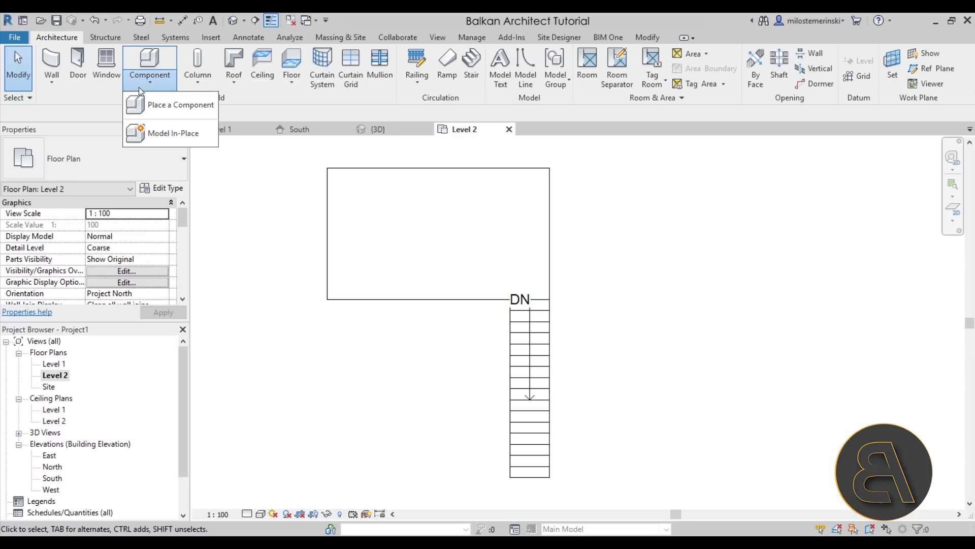
left_click(155, 142)
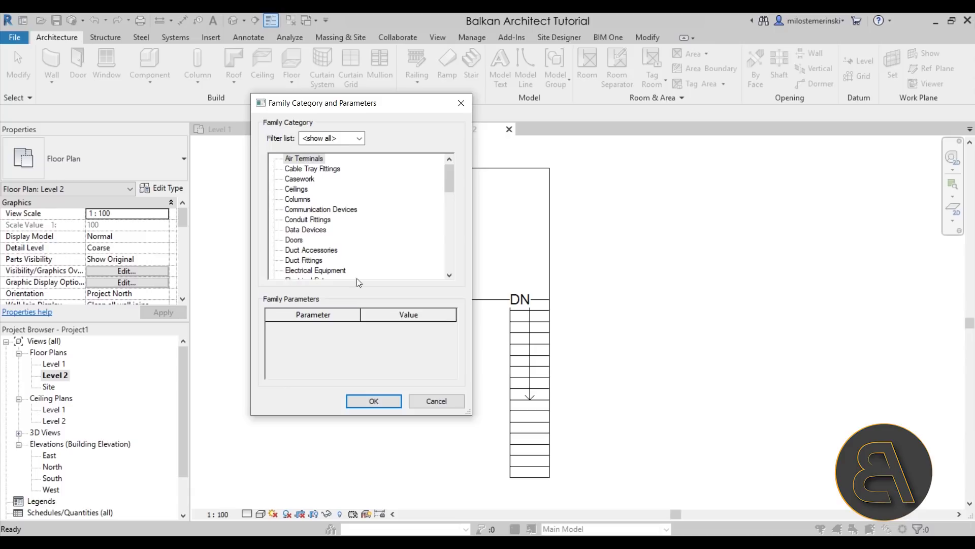
left_click_drag(448, 184, 445, 249)
left_click(294, 220)
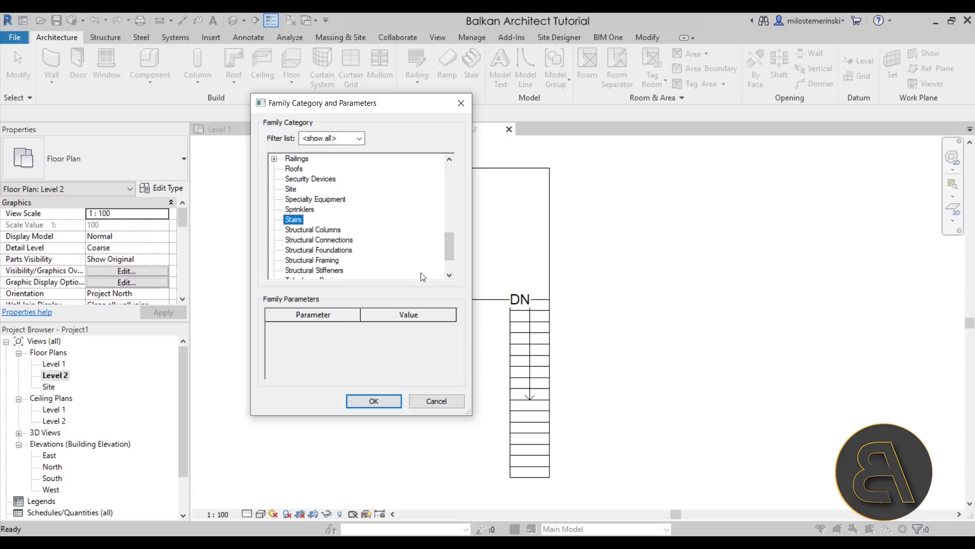
left_click(384, 398)
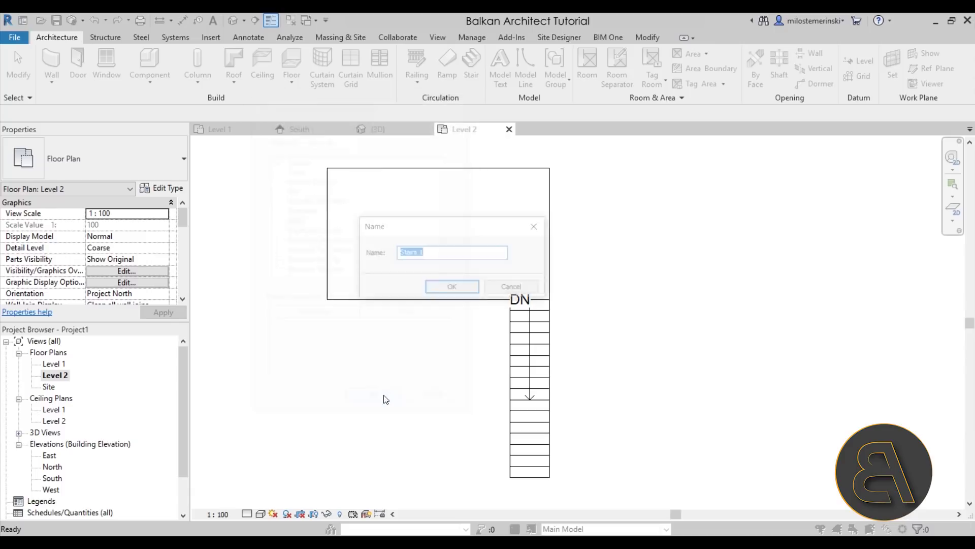
left_click(453, 292)
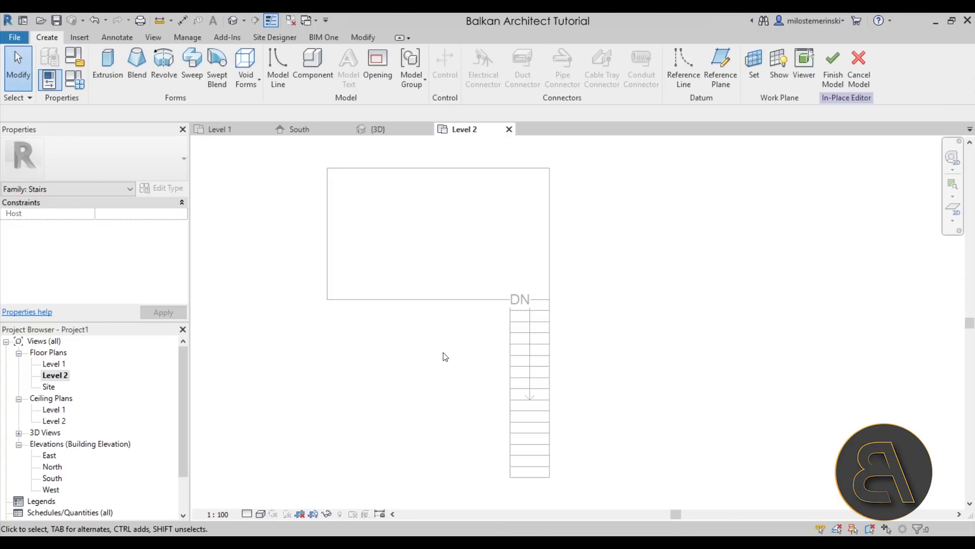
middle_click_drag(450, 360, 450, 362)
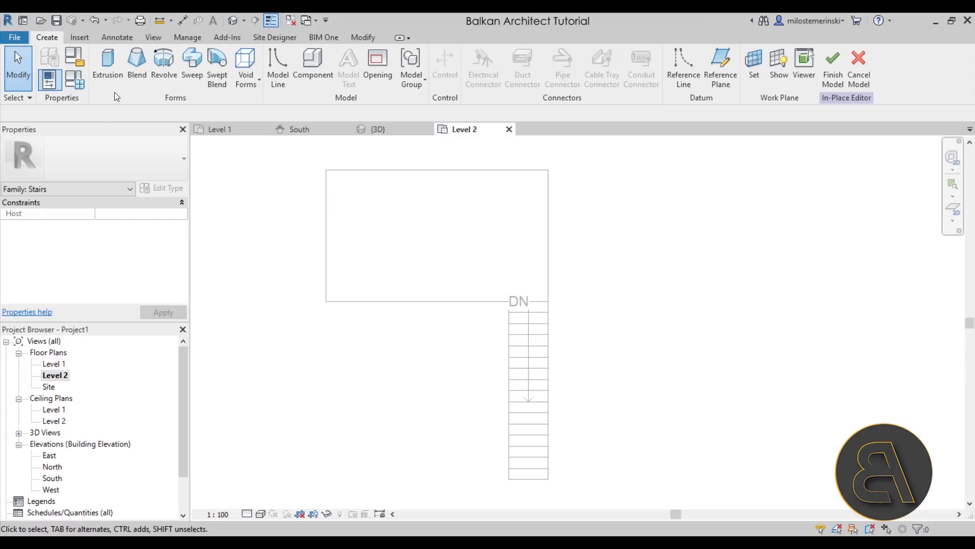
middle_click_drag(418, 371, 419, 361)
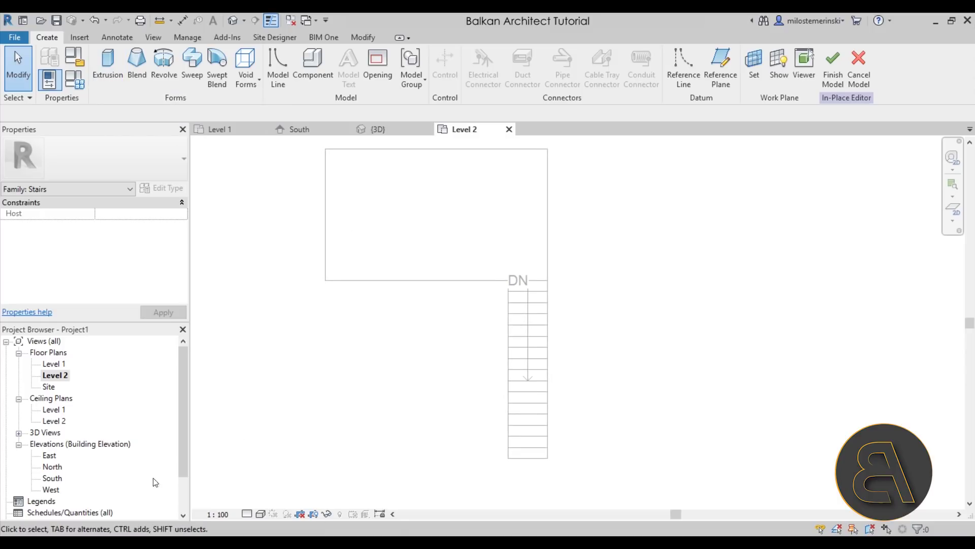
- In the South elevation, start an extrusion and choose to specify its work plane by picking a plane
double_click(53, 480)
scroll(438, 323, "up", 4)
middle_click_drag(518, 371, 525, 363)
scroll(440, 289, "up", 1)
middle_click_drag(428, 331, 435, 327)
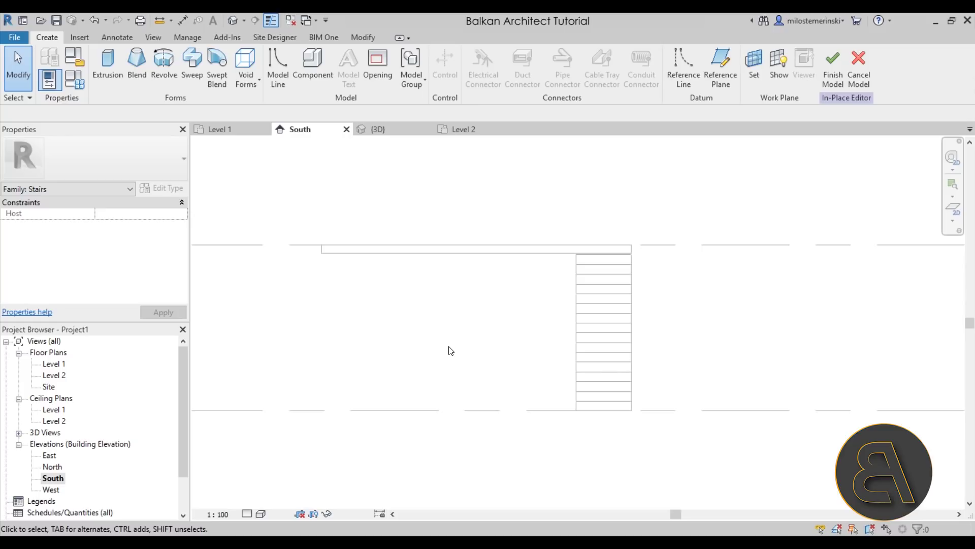
left_click(109, 79)
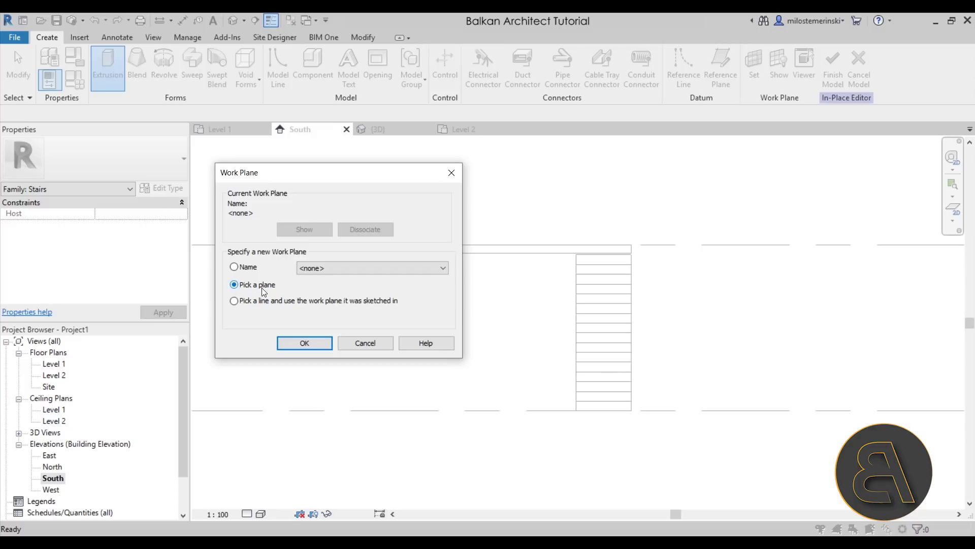
left_click(322, 343)
- Set the front face of the stair's lowest riser as the extrusion's work plane, picking it in the 3D view
scroll(624, 432, "up", 4)
scroll(623, 399, "up", 2)
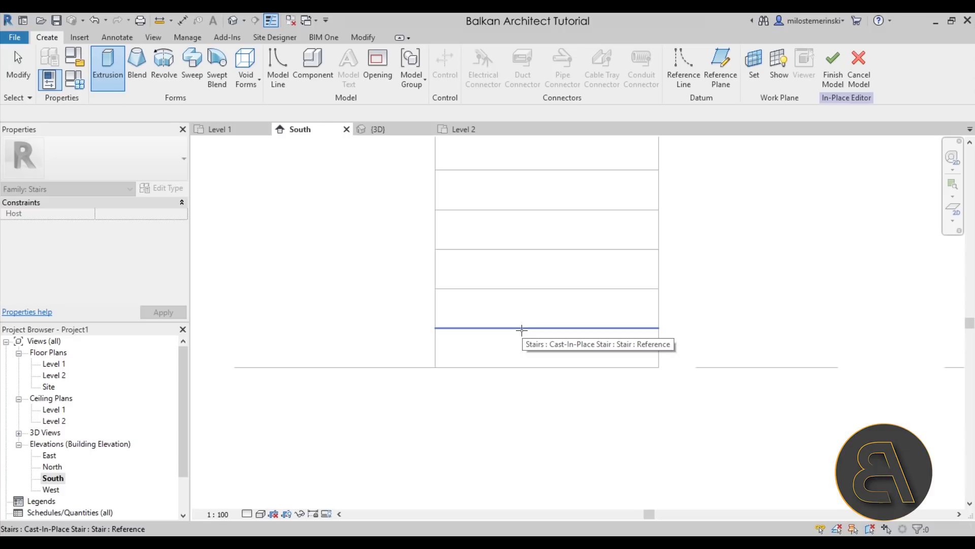
key("Tab")
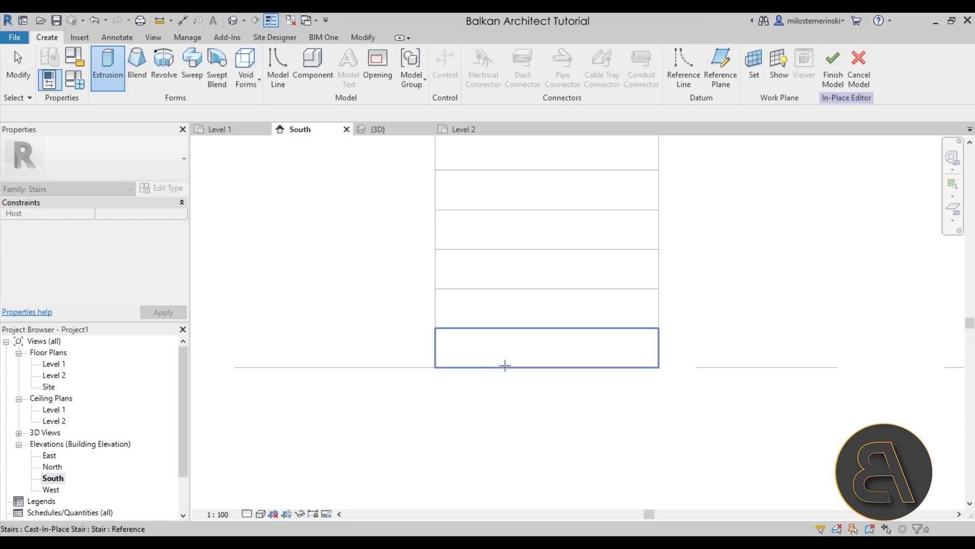
key("Tab")
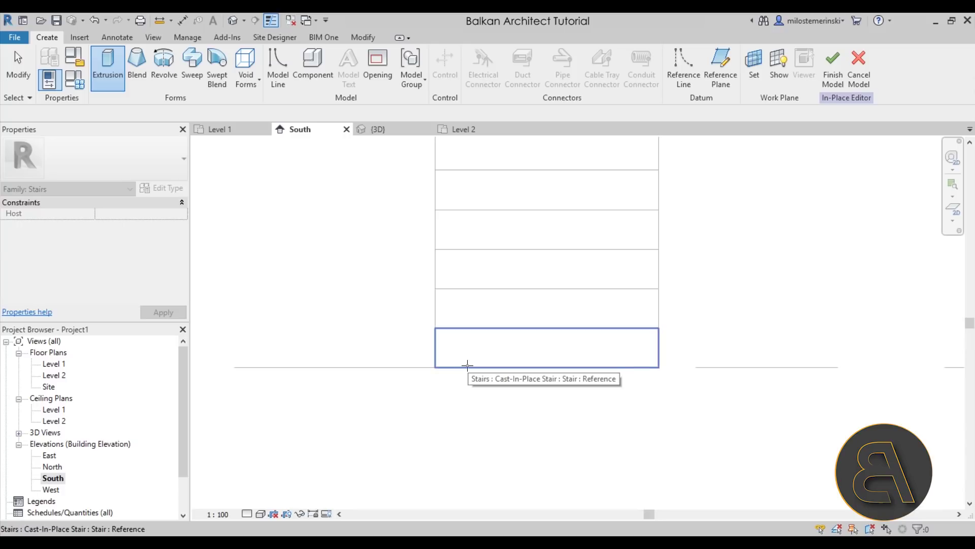
left_click(386, 129)
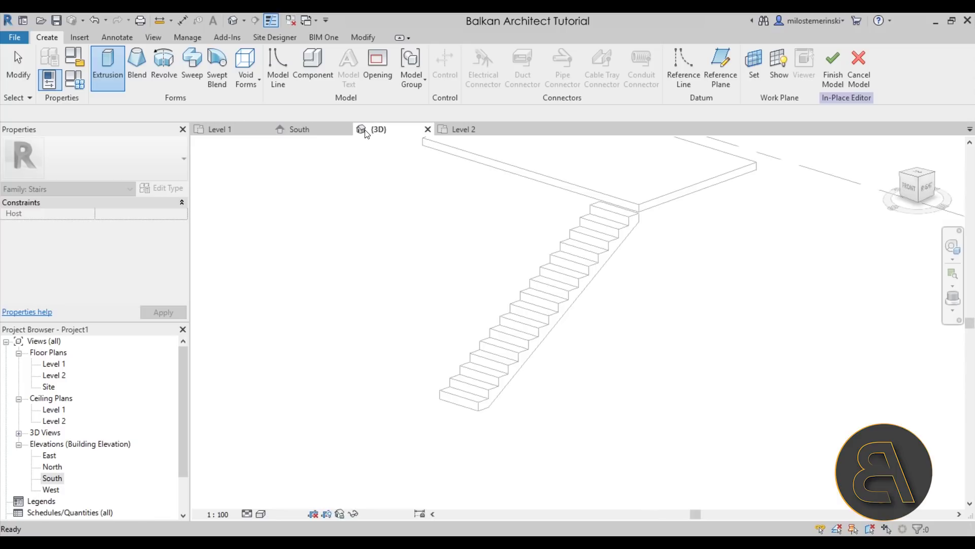
mouse_move(531, 394)
middle_mouse_down("shift")
mouse_move(544, 410)
mouse_move(523, 404)
middle_mouse_up("shift")
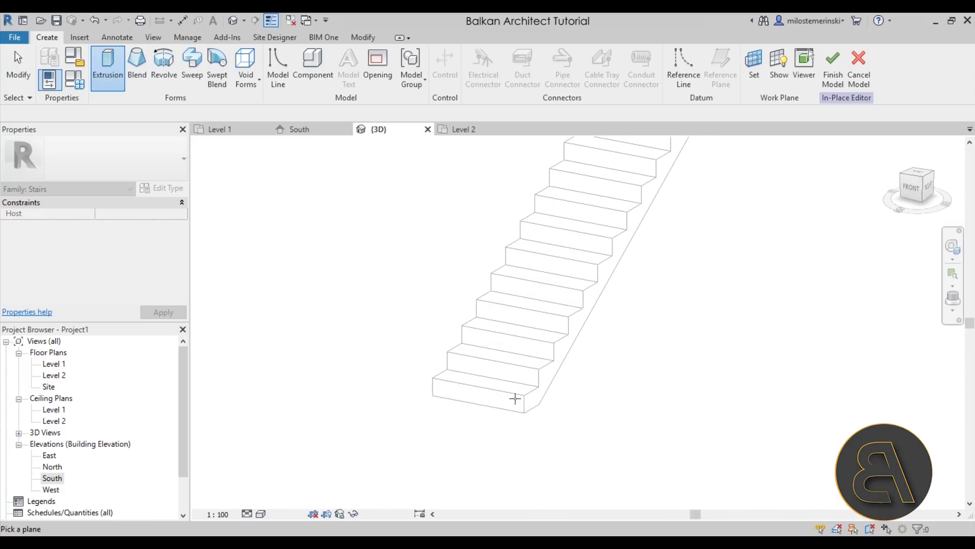
left_click(523, 399)
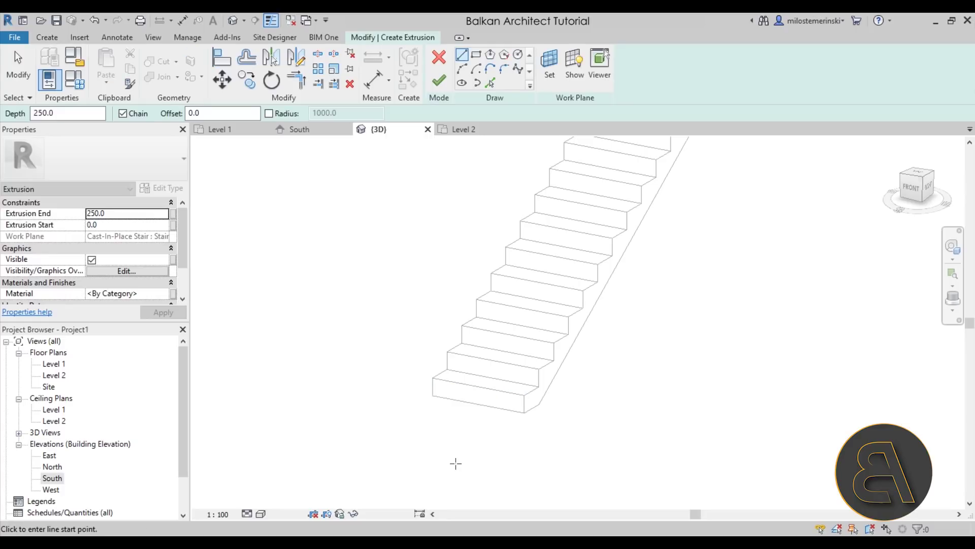
middle_click_drag(472, 381, 451, 394, "shift")
- In the South elevation, sketch a rectangle over the lowest riser, snapping to its opposite corners
left_click(299, 129)
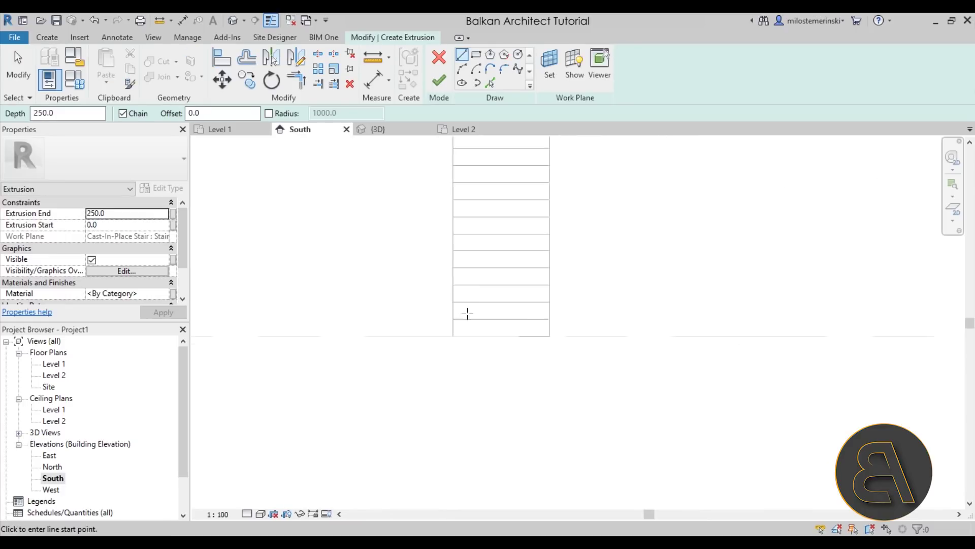
left_click(476, 54)
scroll(549, 357, "up", 3)
left_click(557, 376)
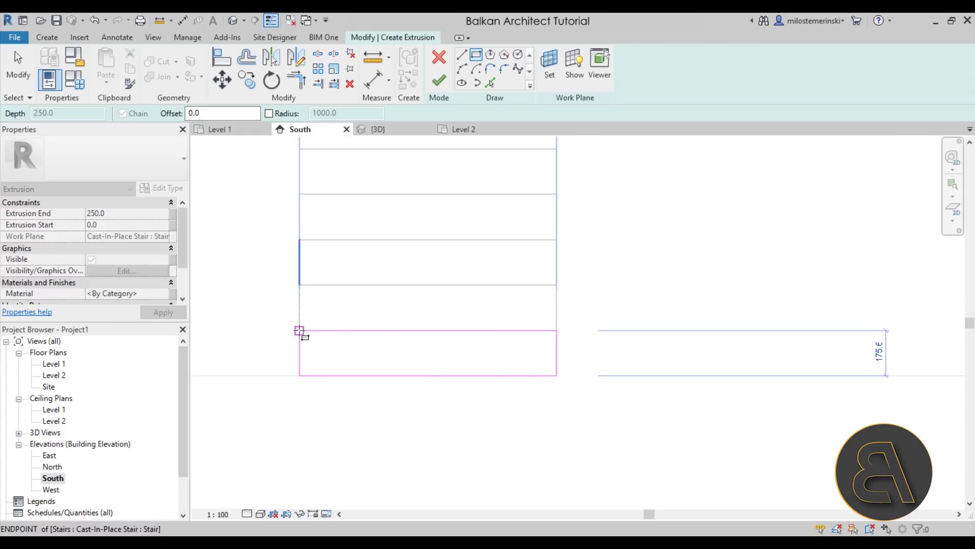
left_click(300, 331)
scroll(215, 339, "down", 1)
scroll(214, 336, "down", 1)
middle_click_drag(280, 363, 469, 399)
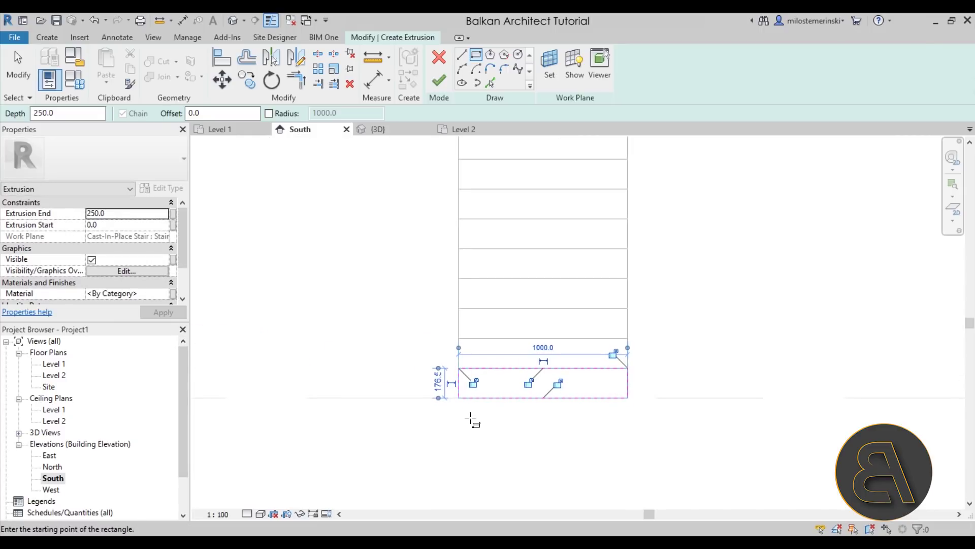
- Delete the short vertical line on the left side of the sketched rectangle
key("Escape")
key("Escape")
left_click_drag(507, 391, 272, 358)
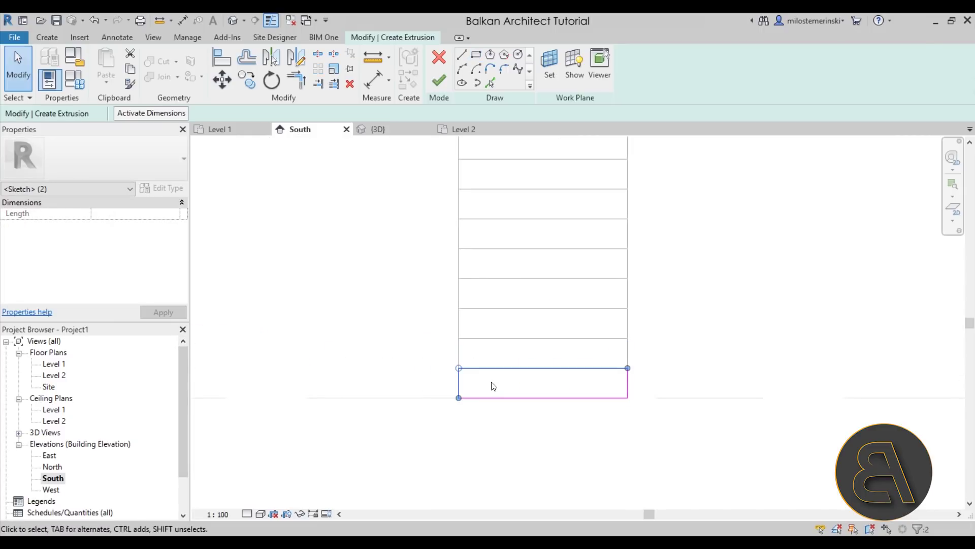
left_click_drag(495, 386, 379, 375)
key("Delete")
scroll(442, 353, "down", 1)
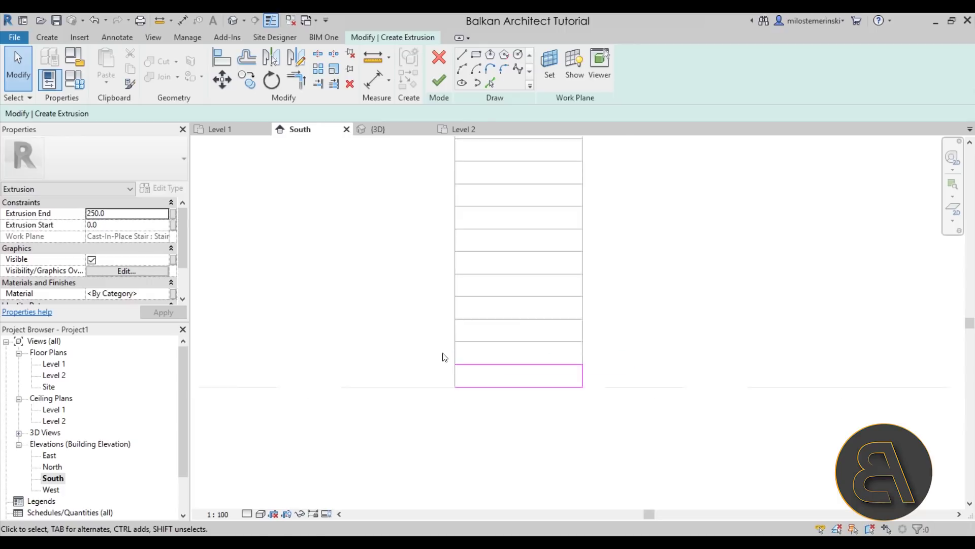
middle_click_drag(444, 355, 482, 390)
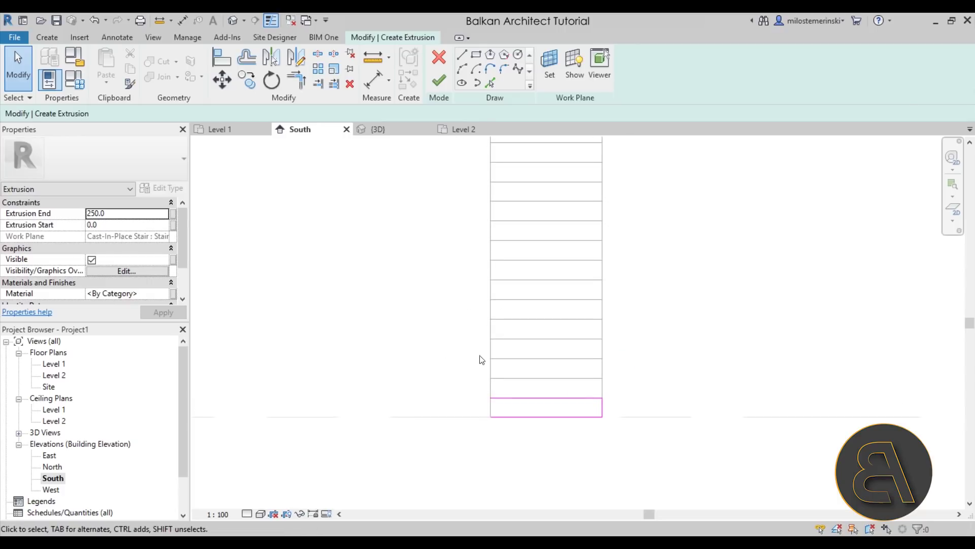
- Sketch an S-shaped spline from the upper left corner of the lowest riser to the upper floor's top edge, using two intermediate control points
left_click(520, 67)
left_click(491, 398)
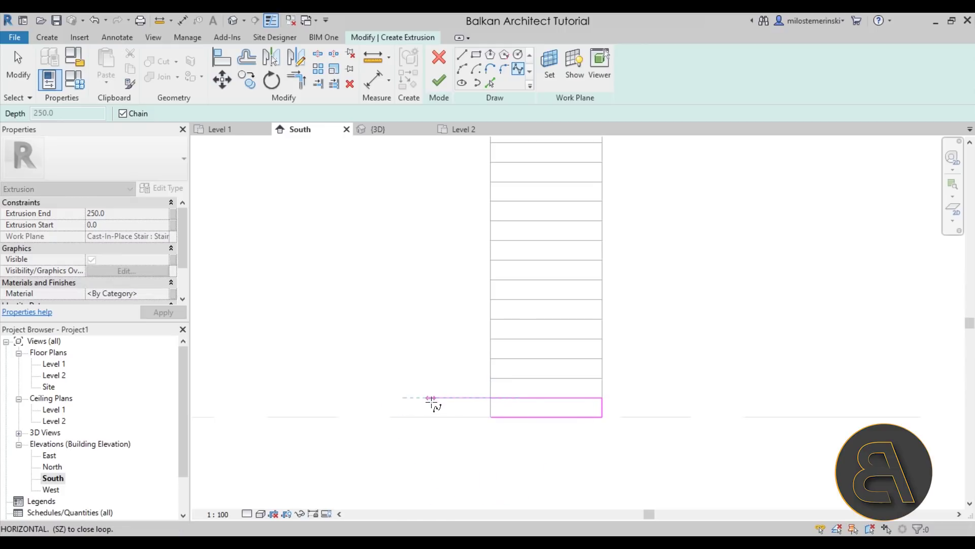
scroll(429, 257, "down", 2)
middle_click_drag(428, 256, 431, 386)
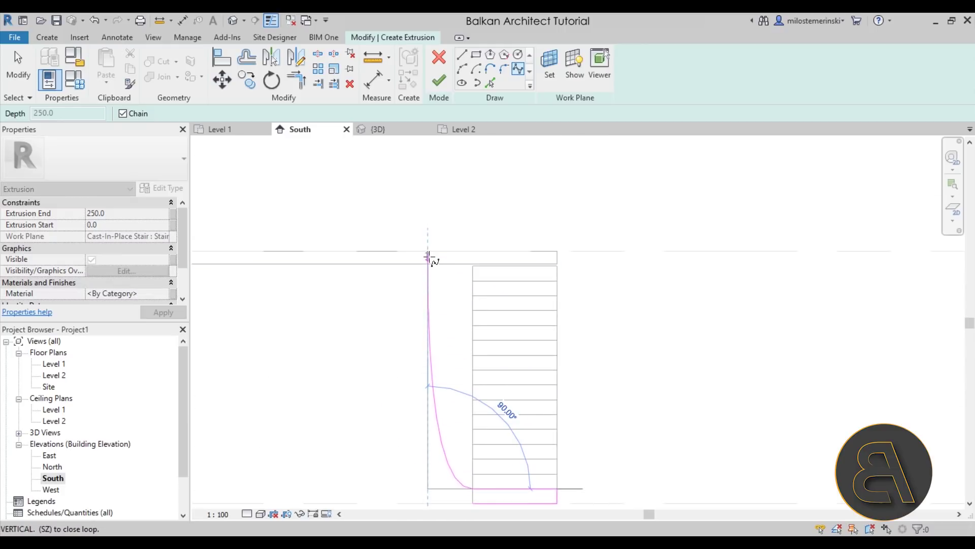
left_click(298, 251)
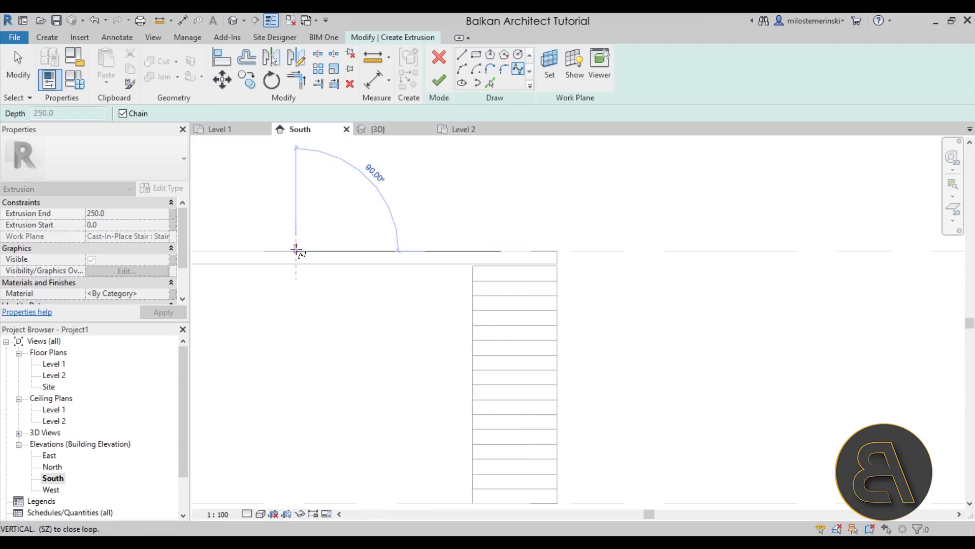
left_click(25, 76)
- Shift the spline's two middle control points horizontally to the left to even out the S-curve
scroll(480, 413, "down", 1)
middle_click_drag(480, 413, 515, 344)
left_click(475, 352)
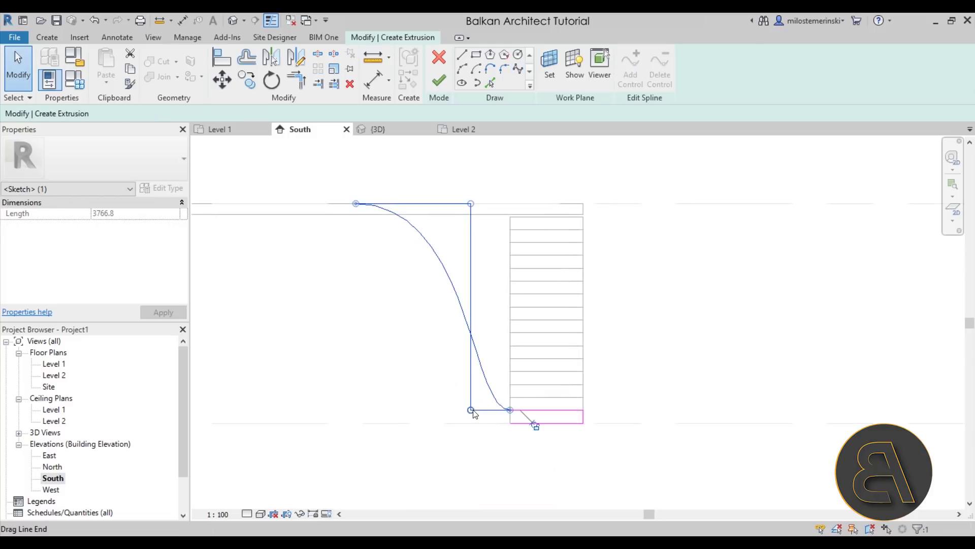
left_click_drag(471, 409, 440, 410)
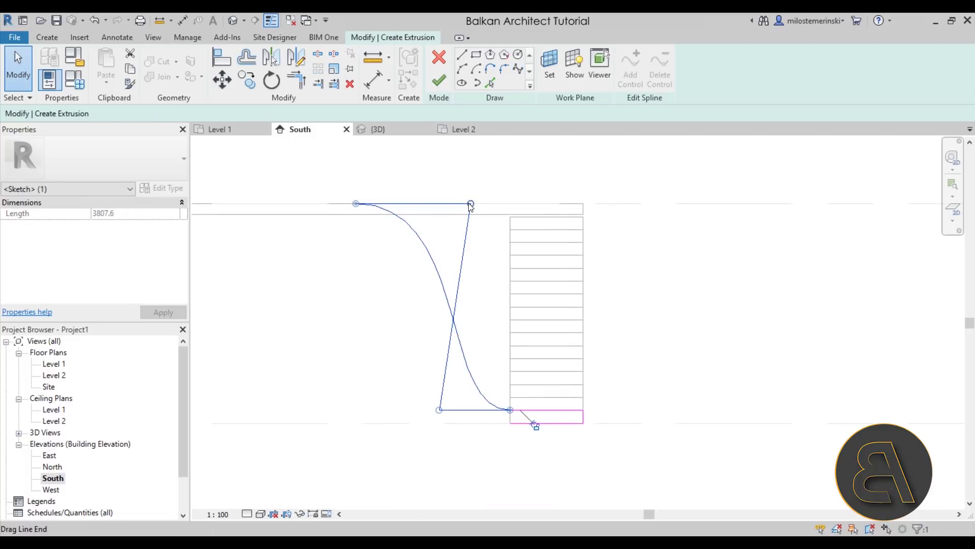
left_click_drag(471, 204, 436, 203)
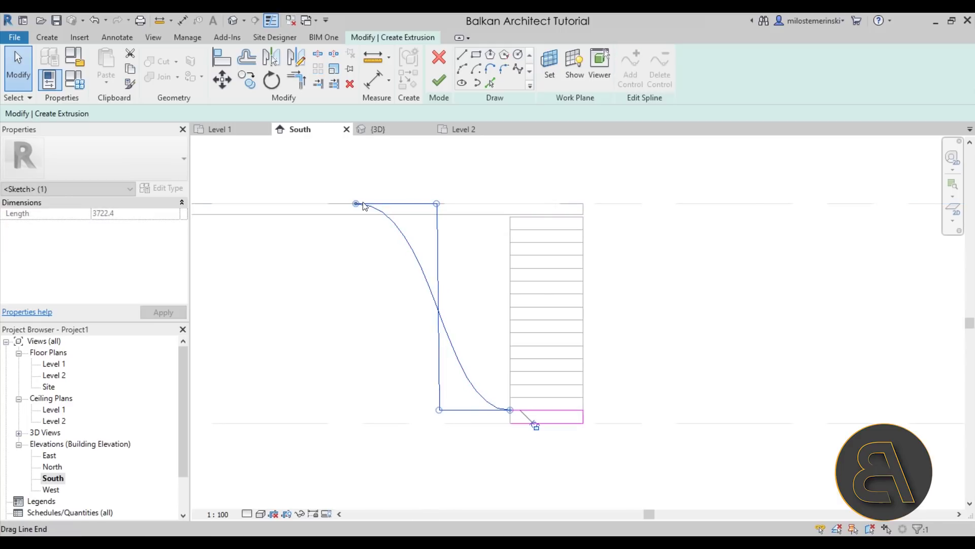
- Copy the spline straight down by one riser height, from the lowest riser's upper left corner to its lower left corner
left_click(452, 265)
left_click(441, 316)
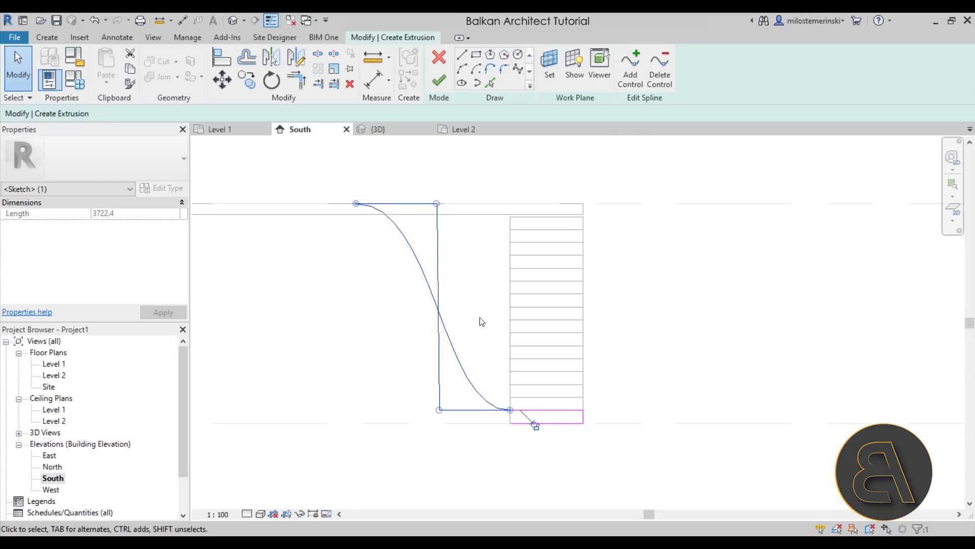
left_click(248, 84)
scroll(522, 428, "up", 5)
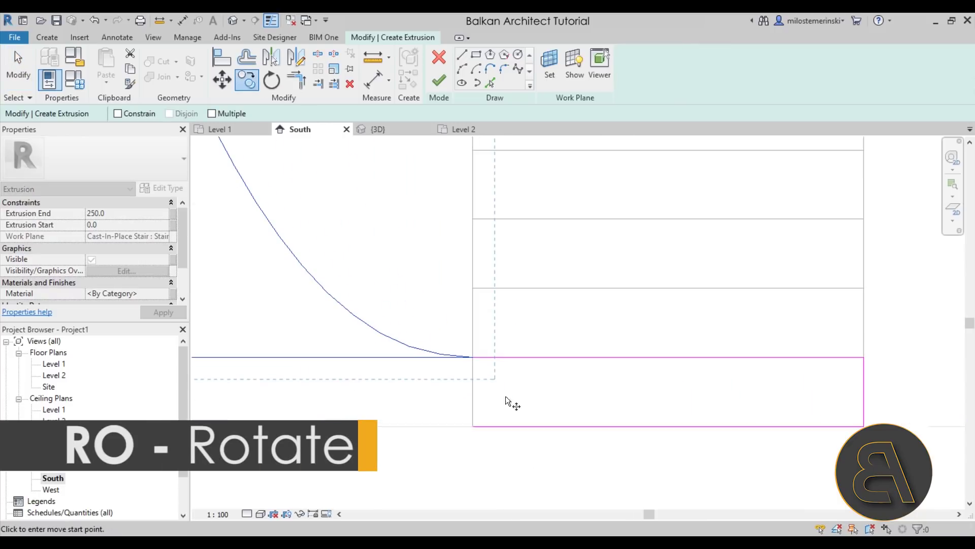
left_click(473, 358)
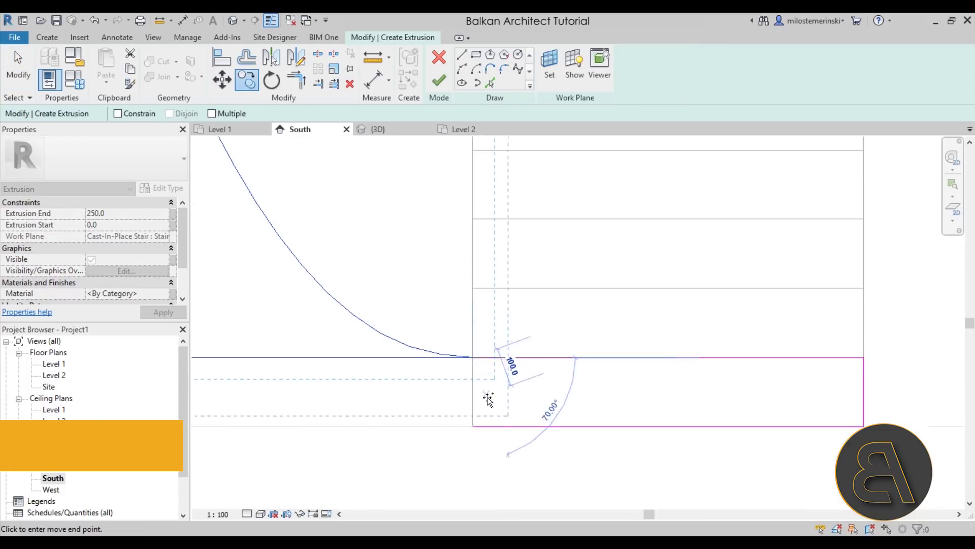
left_click(473, 426)
- Move the copied spline's two middle control points slightly left to refine the band between the two curves
scroll(619, 393, "down", 4)
scroll(599, 404, "down", 4)
middle_click_drag(527, 303, 529, 320)
scroll(529, 316, "up", 2)
left_click_drag(506, 218, 493, 218)
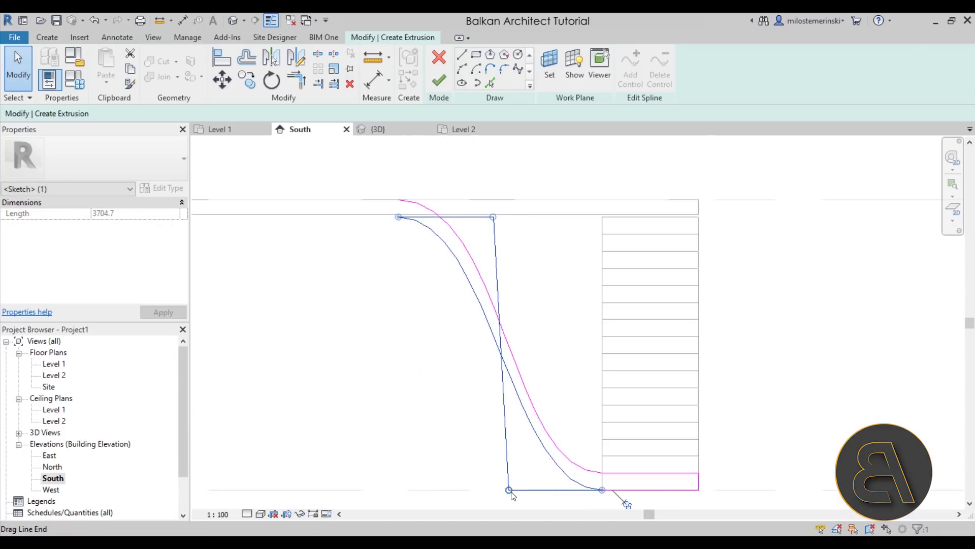
left_click_drag(509, 490, 499, 490)
key("Delete")
- Connect the upper ends of the two splines with a vertical line and finish the extrusion sketch
scroll(412, 297, "up", 2)
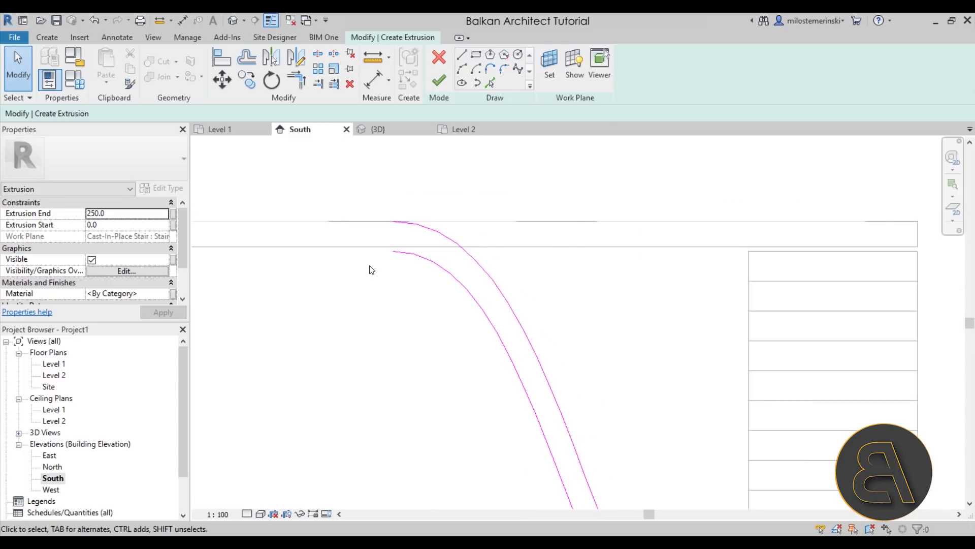
left_click(461, 55)
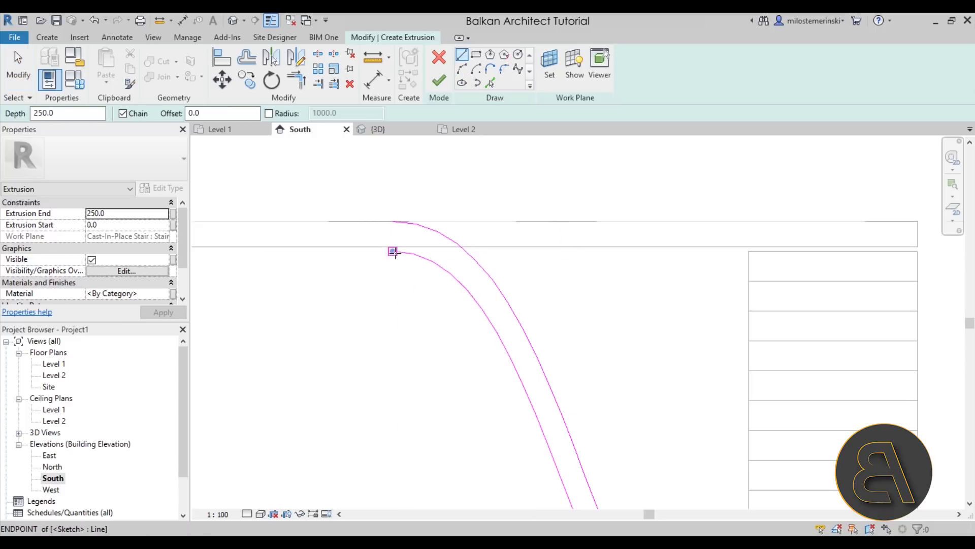
left_click(393, 251)
left_click(393, 221)
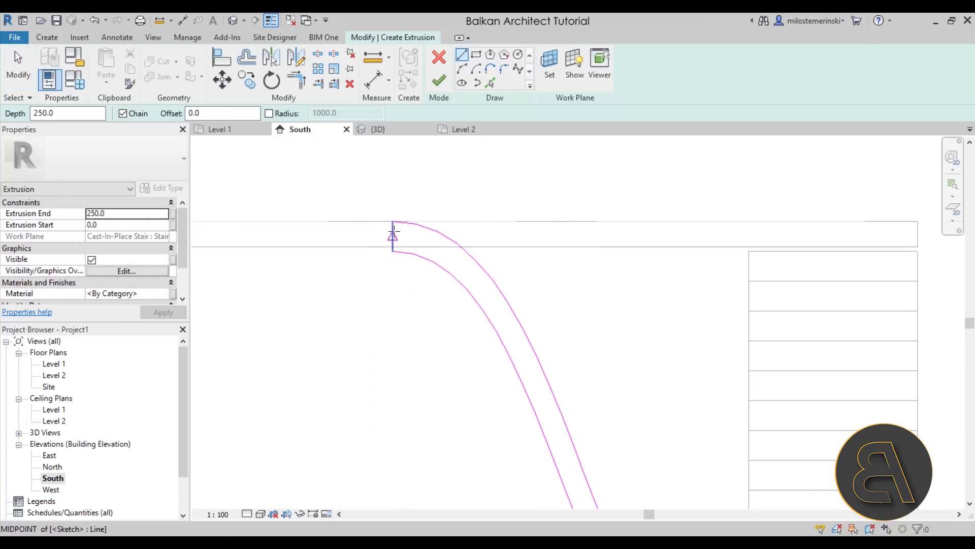
scroll(358, 173, "down", 6)
middle_click_drag(436, 364, 416, 389)
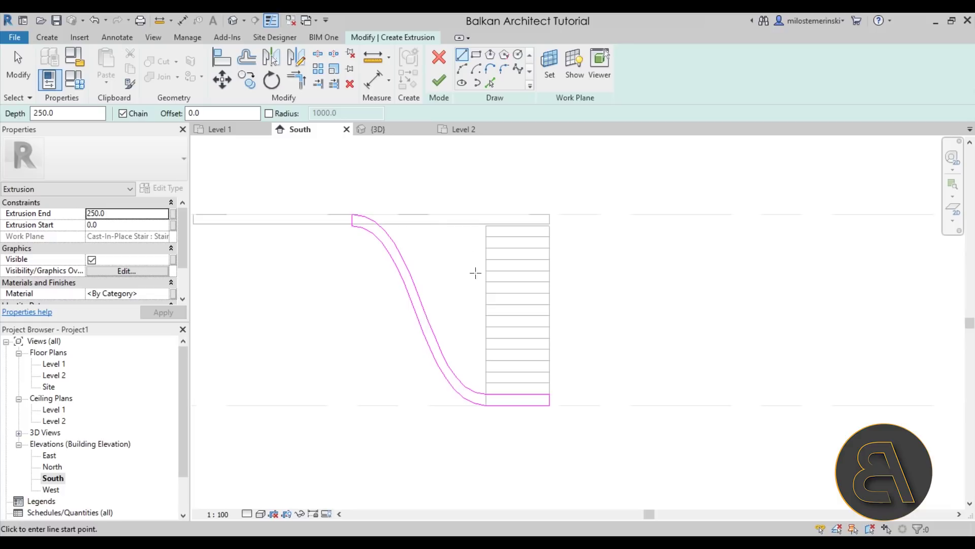
left_click(439, 81)
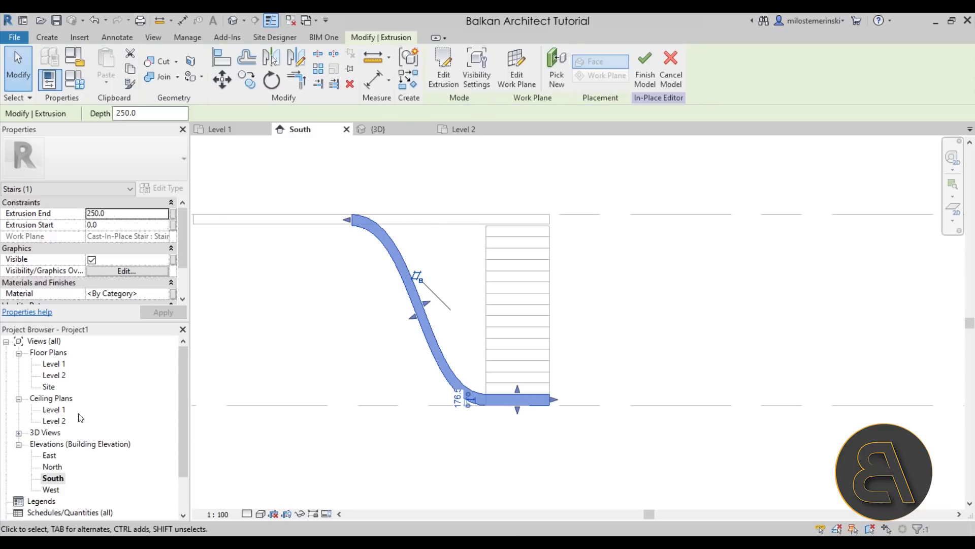
- In the 3D view, stretch the extrusion's faces to match the first tread's depth, giving an extrusion end of -280
left_click(378, 129)
middle_click_drag(495, 293, 521, 434, "shift")
scroll(446, 399, "up", 4)
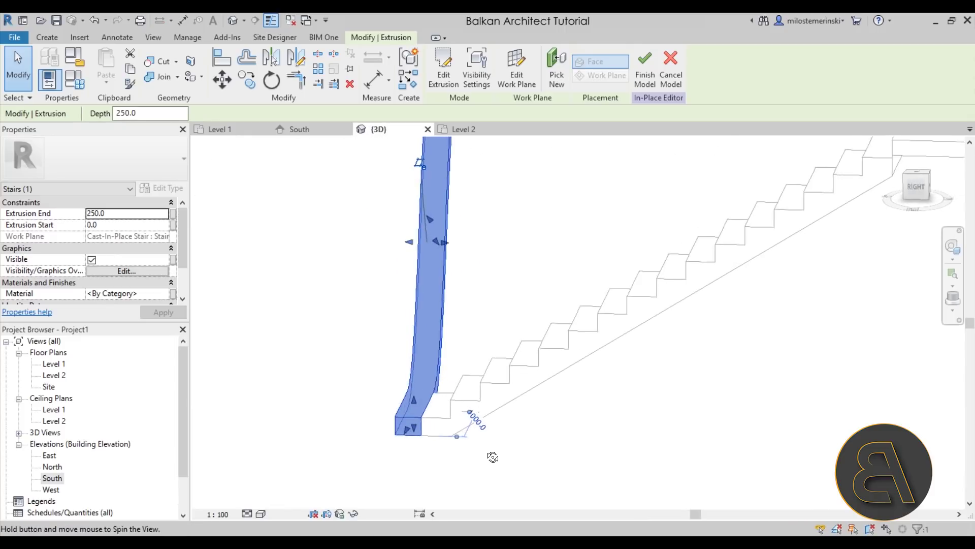
middle_click_drag(447, 420, 406, 302, "shift")
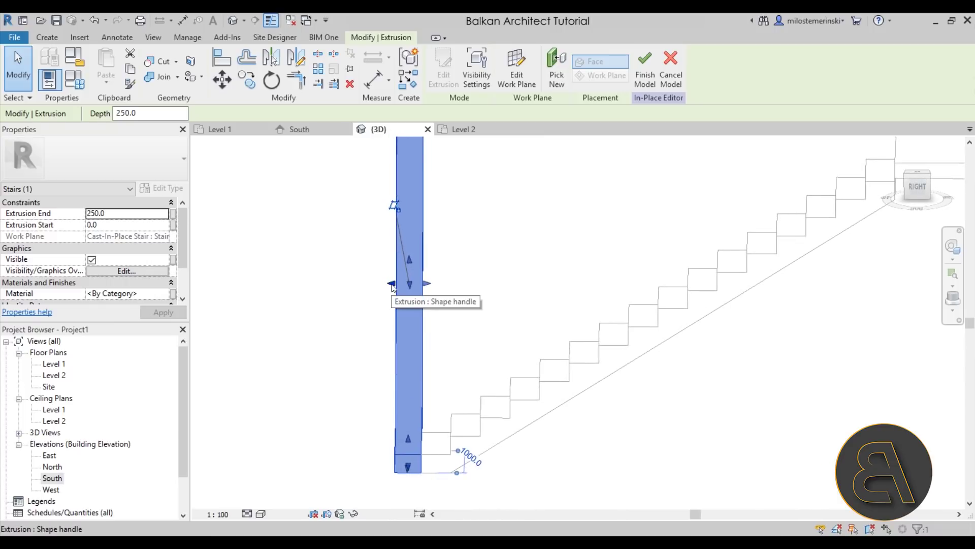
left_click_drag(391, 285, 442, 286)
middle_click_drag(457, 302, 485, 306, "shift")
left_click_drag(445, 283, 454, 283)
left_click(355, 390)
scroll(361, 385, "down", 2)
middle_click_drag(377, 375, 449, 425, "shift")
- In the Level 1 plan, copy the extrusion one tread up the stair with Constrain off, using the first tread's right corners as reference points
left_click(418, 416)
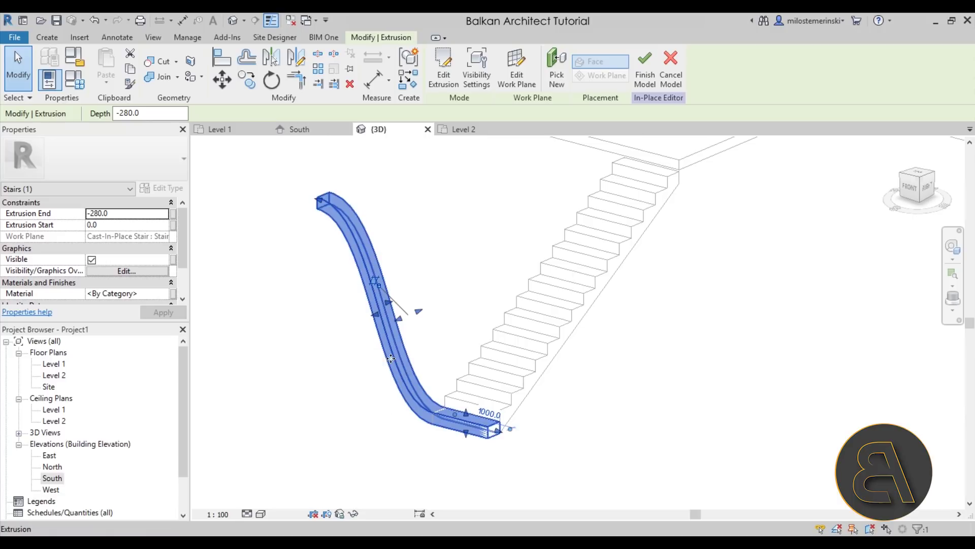
left_click(230, 130)
scroll(499, 339, "up", 4)
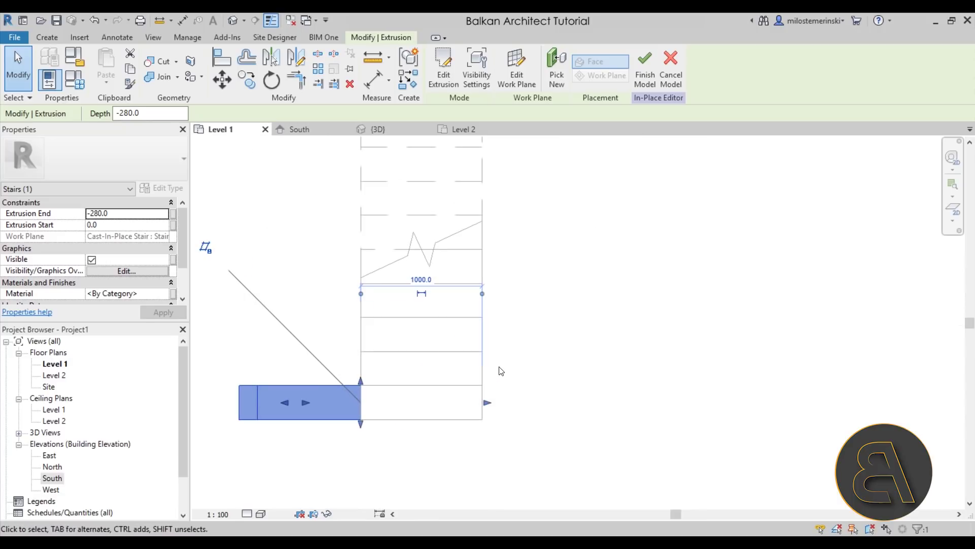
left_click(243, 81)
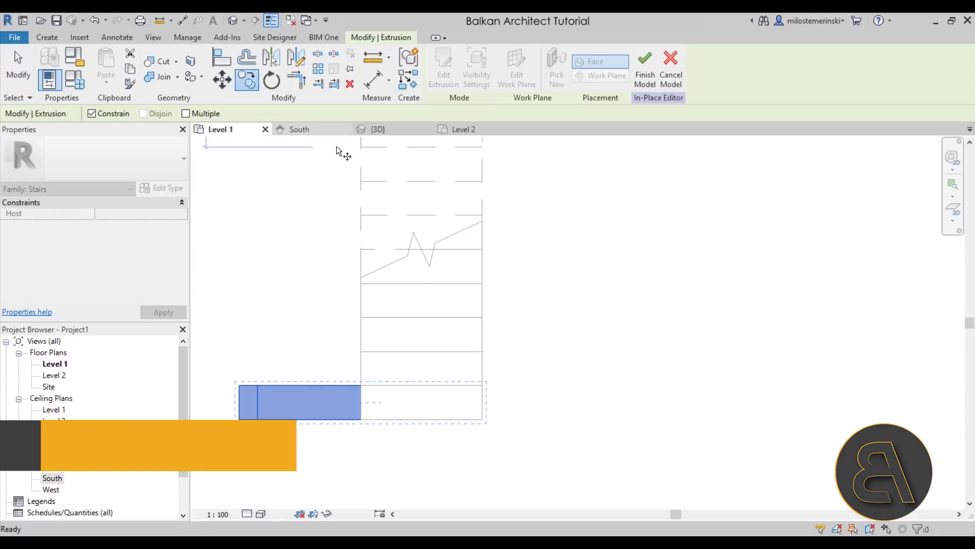
left_click(105, 117)
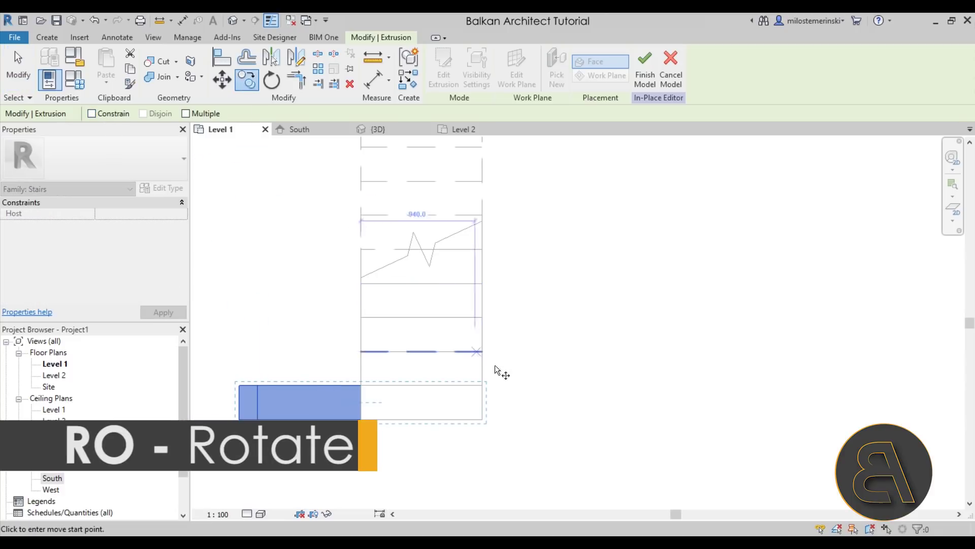
left_click(483, 420)
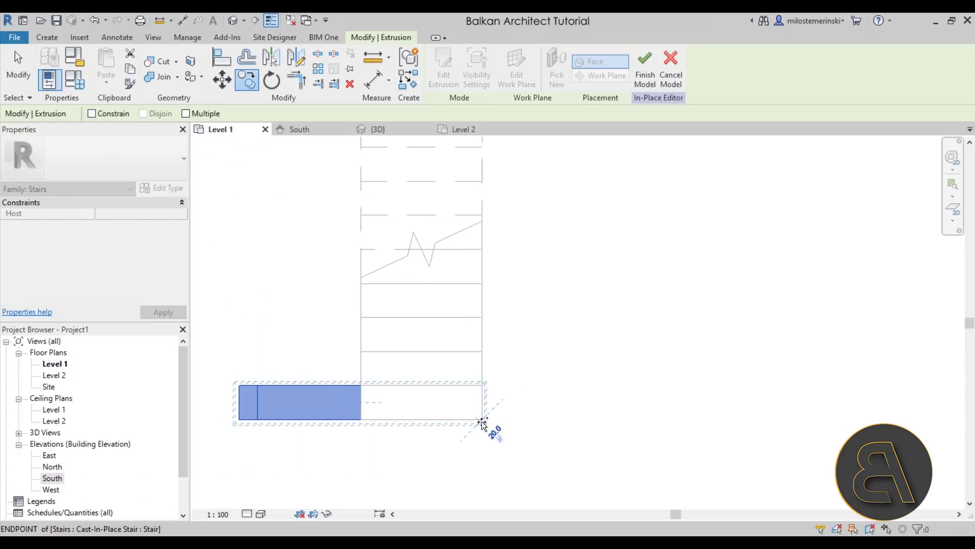
left_click(482, 386)
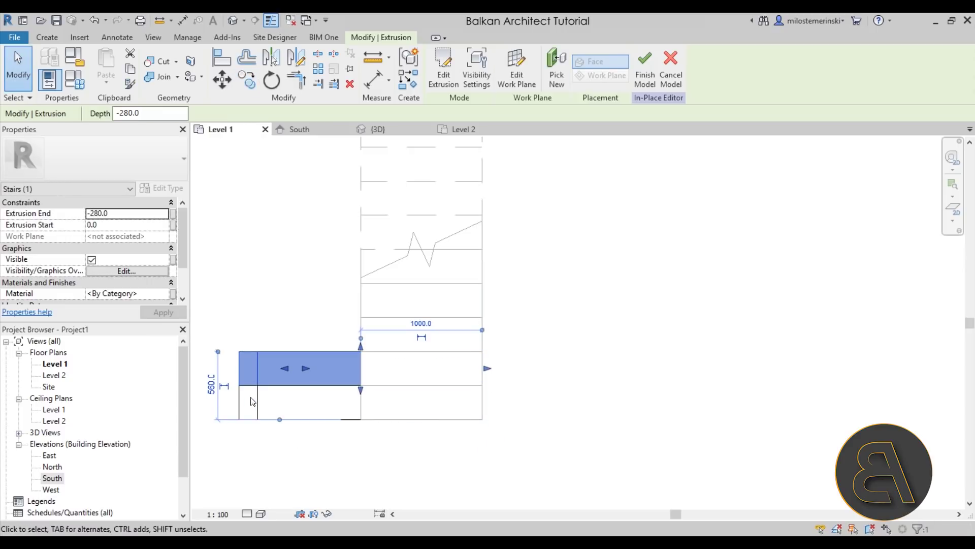
- In the South elevation, move the copied extrusion up by one riser, from the lowest riser's lower right corner to its upper right corner
left_click(378, 130)
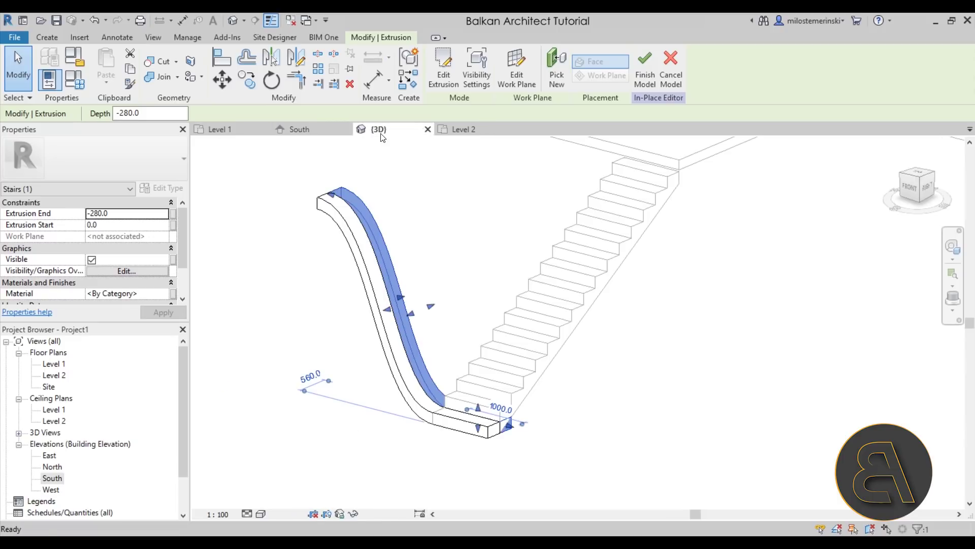
scroll(494, 437, "up", 4)
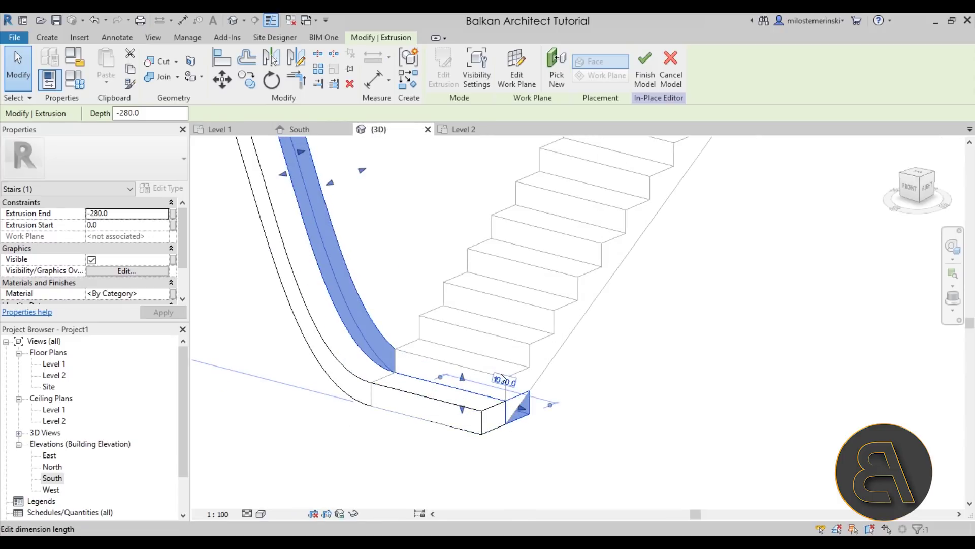
double_click(52, 479)
scroll(554, 410, "up", 2)
left_click(228, 87)
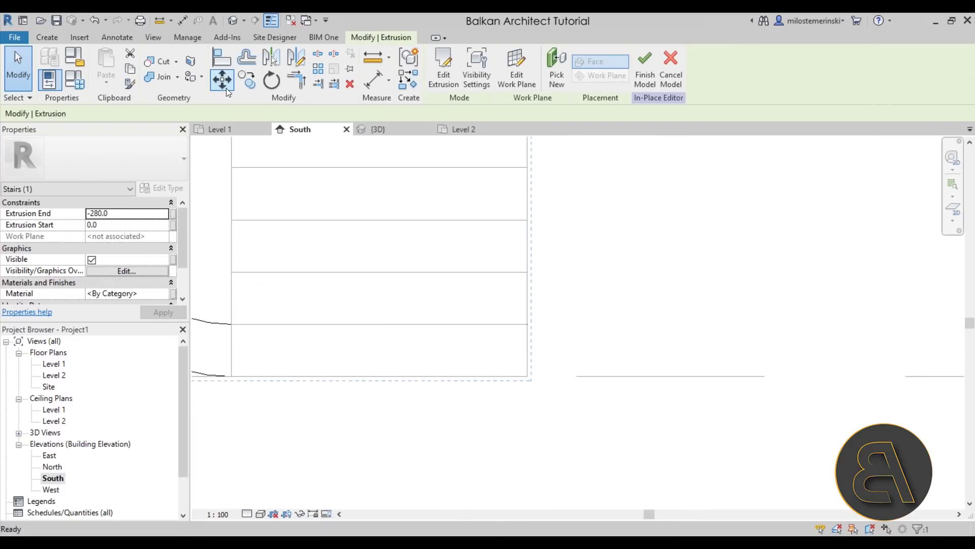
left_click(527, 376)
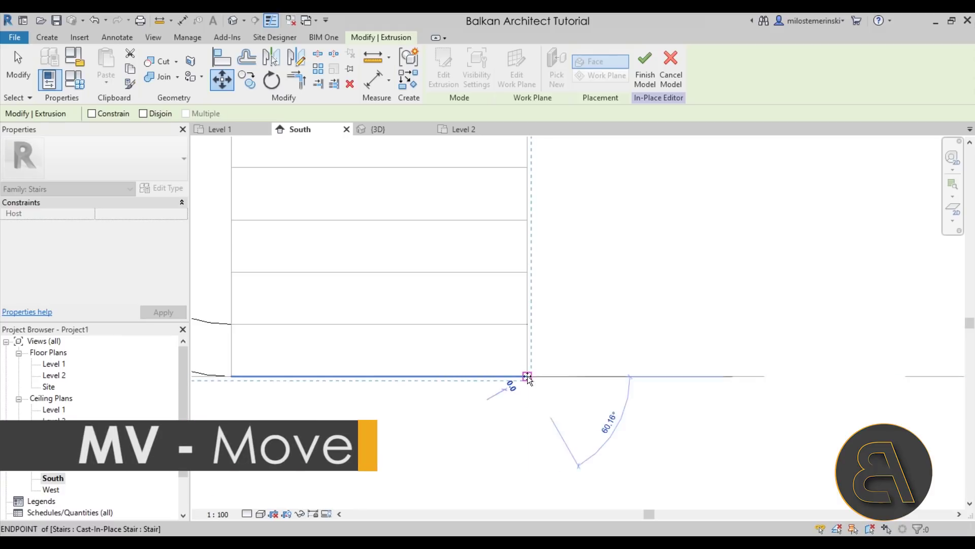
left_click(525, 323)
left_click(645, 326)
- Check the raised second extrusion in the 3D view and open its sketch for editing in the South elevation
left_click(379, 129)
scroll(651, 420, "down", 3)
middle_click_drag(651, 420, 669, 359, "shift")
scroll(454, 175, "up", 2)
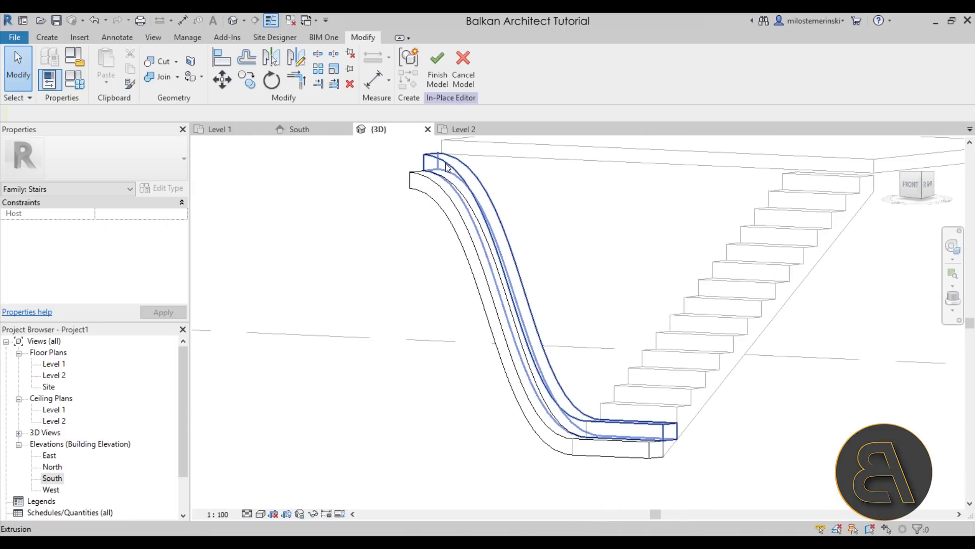
scroll(401, 186, "up", 2)
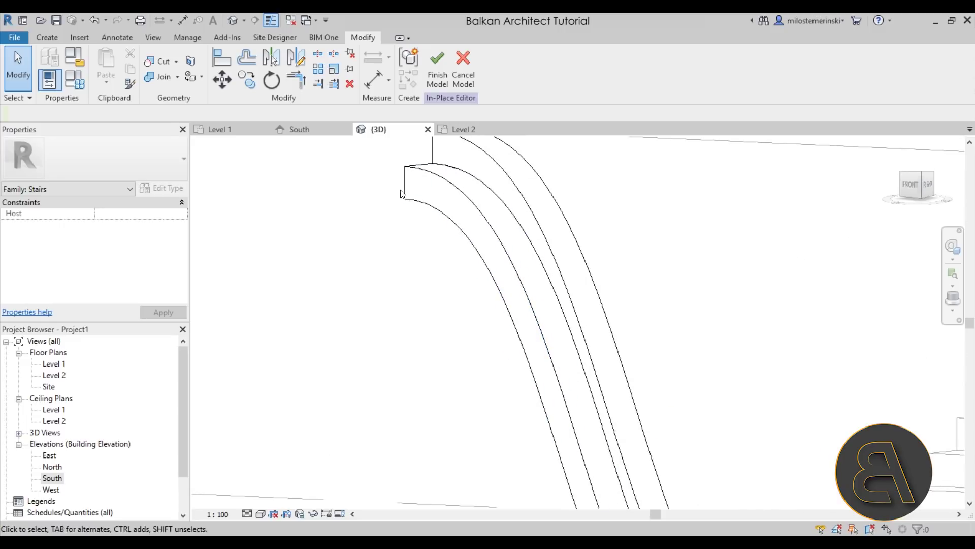
scroll(402, 187, "down", 4)
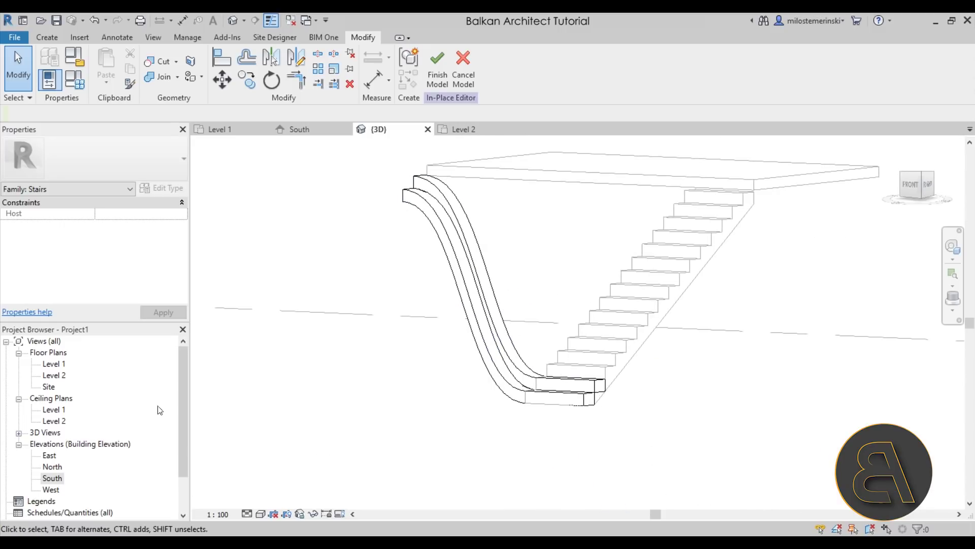
double_click(53, 479)
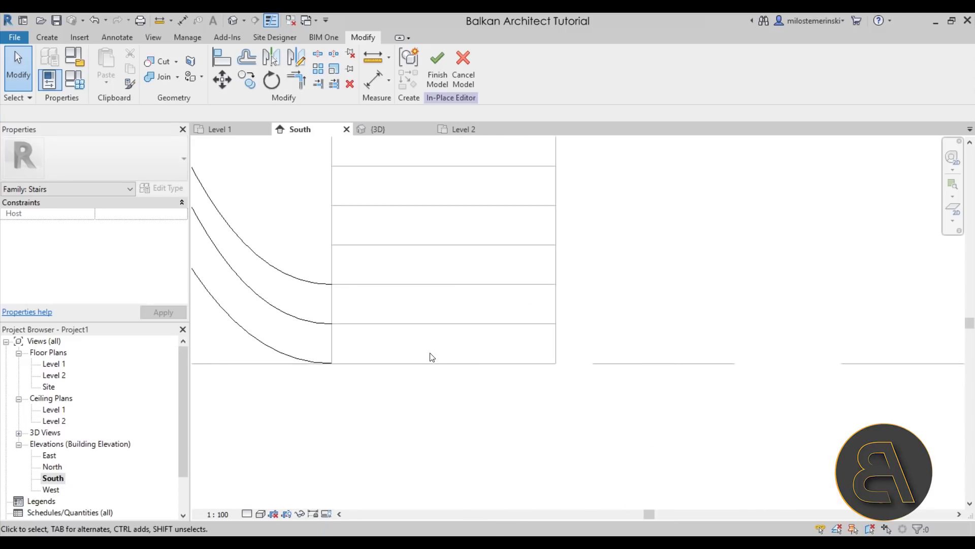
left_click(471, 350)
scroll(501, 395, "down", 3)
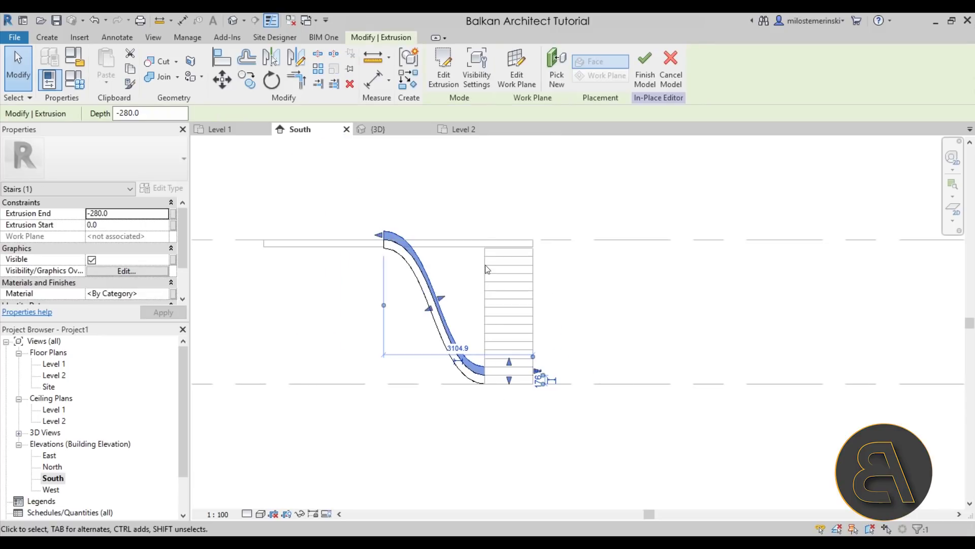
left_click(449, 85)
scroll(442, 232, "up", 4)
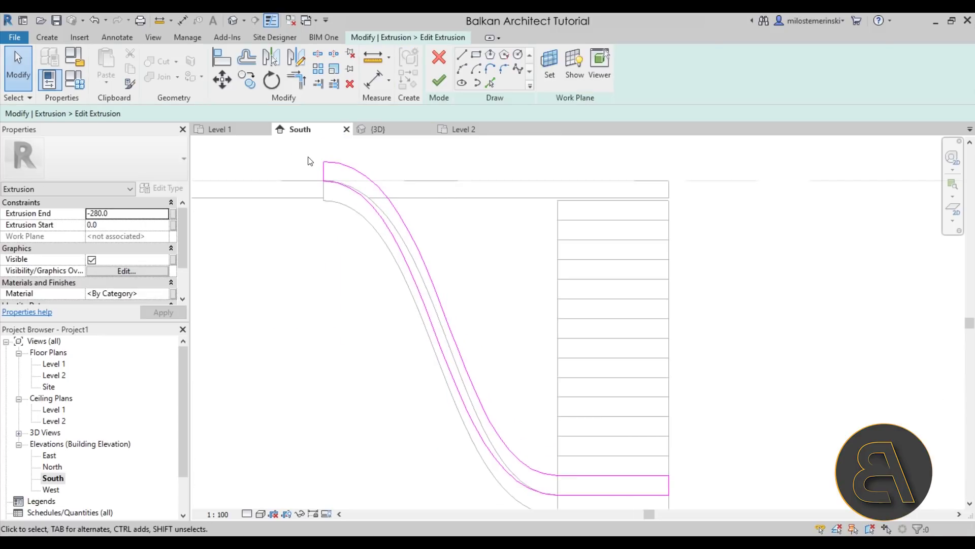
- Drop the lower spline's upper end by one riser and realign its two middle control points to keep the curve smooth
left_click(343, 167)
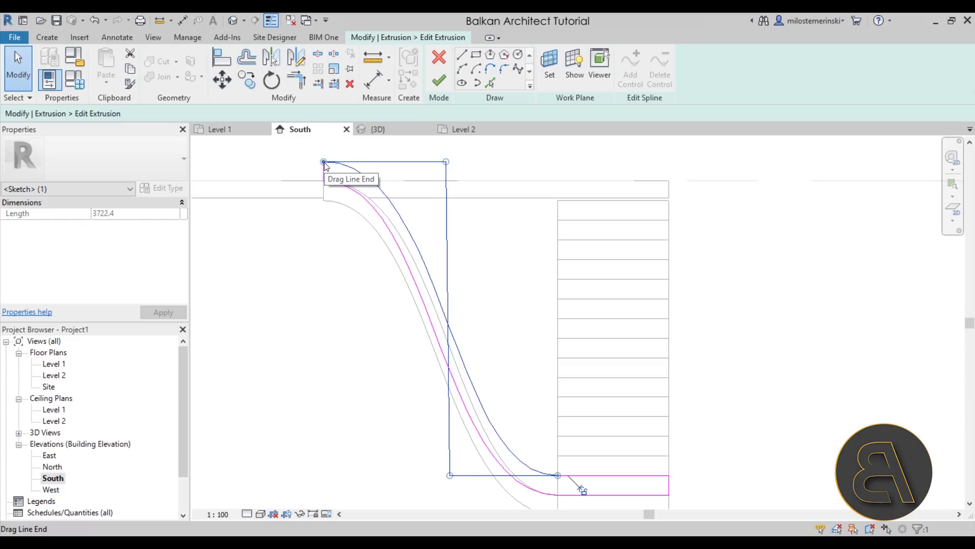
left_click(340, 183)
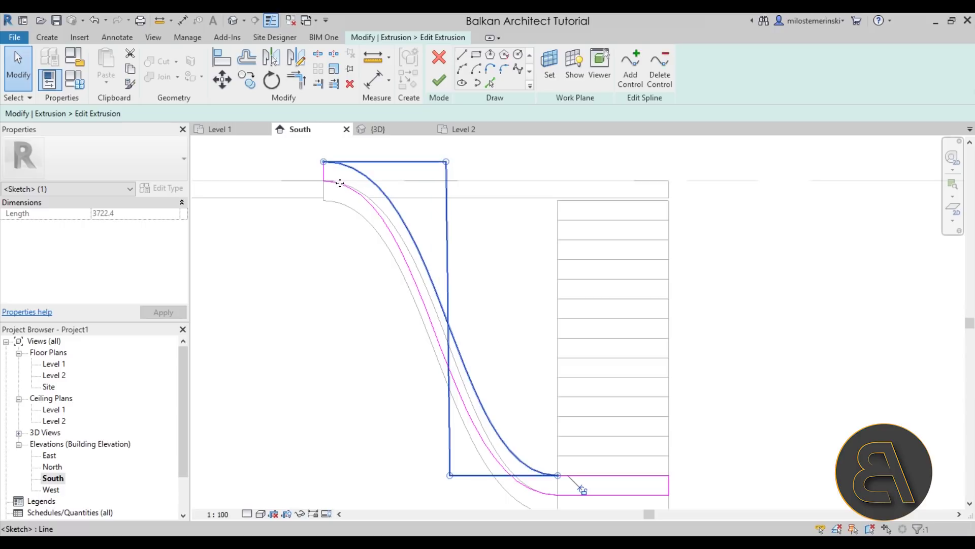
left_click(321, 233)
left_click(370, 204)
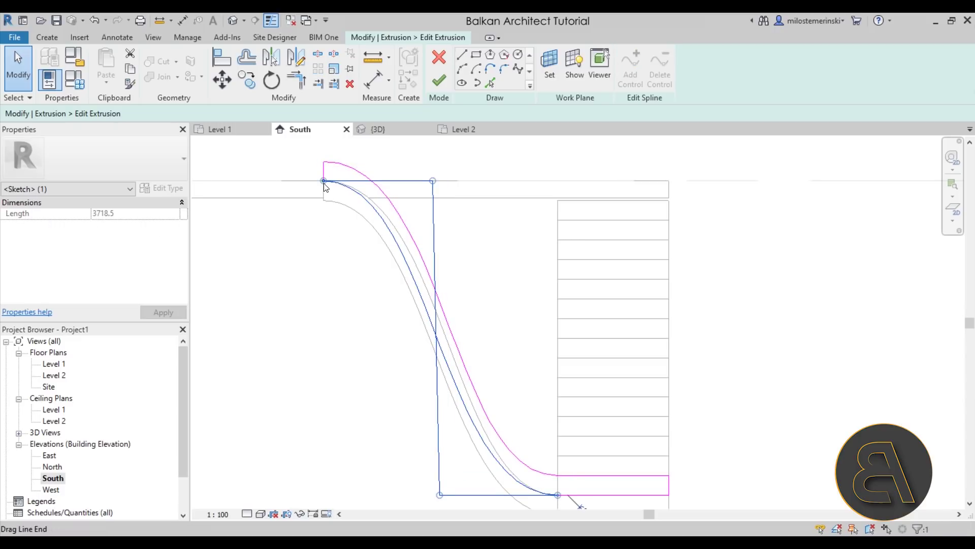
left_click_drag(324, 181, 323, 201)
left_click_drag(429, 197, 430, 200)
middle_click_drag(491, 357, 485, 335)
left_click_drag(442, 461, 437, 459)
left_click_drag(426, 164, 433, 164)
- Drop the upper spline's upper end to the floor's top level and adjust its two middle control points to smooth the curve
left_click(404, 189)
scroll(399, 225, "down", 1)
middle_click_drag(399, 225, 404, 279)
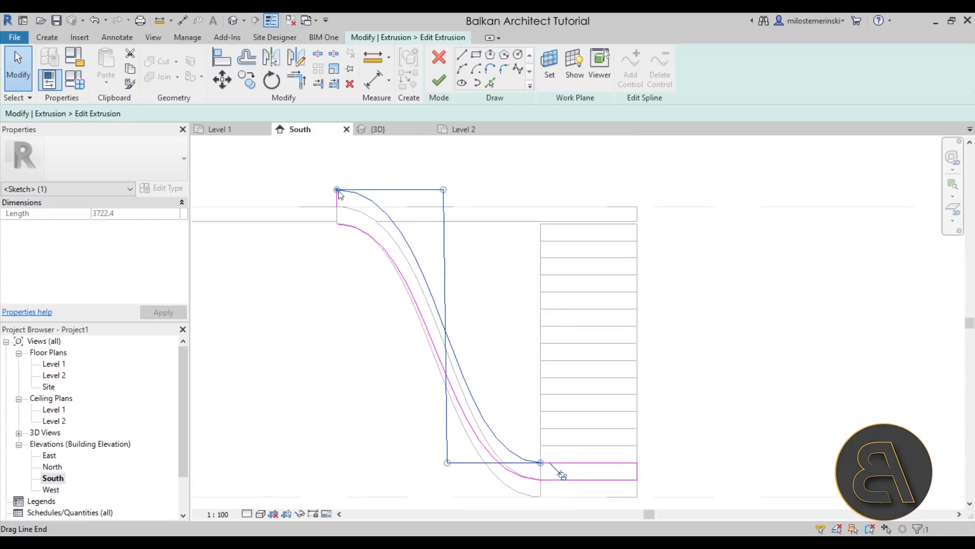
left_click_drag(339, 194, 338, 206)
left_click_drag(439, 203, 437, 207)
left_click_drag(451, 464, 456, 462)
left_click_drag(438, 207, 449, 206)
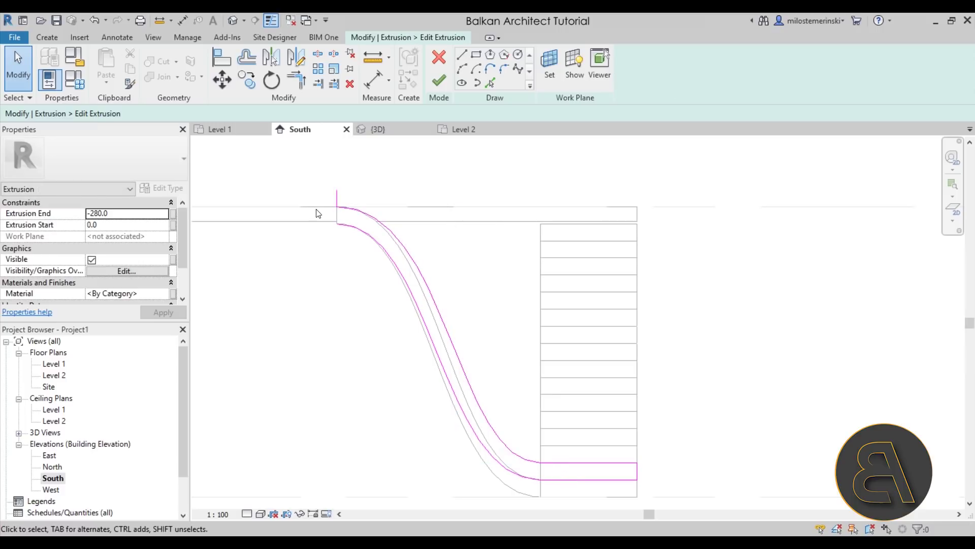
- Adjust the vertical line's ends to span only between the two splines' upper ends, and finish the extrusion sketch
scroll(320, 203, "up", 2)
left_click(348, 193)
left_click_drag(349, 187, 332, 183)
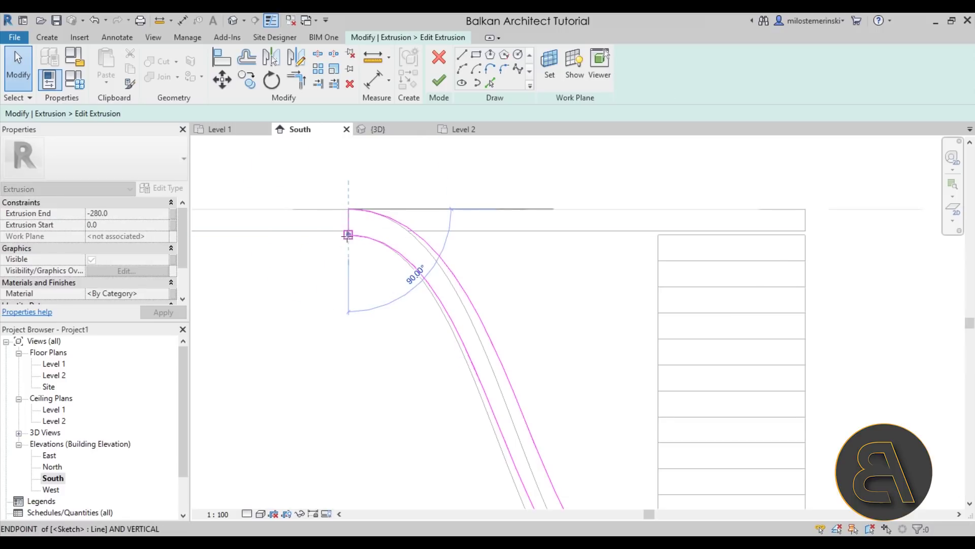
left_click_drag(348, 234, 348, 235)
left_click(334, 312)
scroll(453, 299, "down", 2)
middle_click_drag(452, 295, 445, 277)
left_click(440, 80)
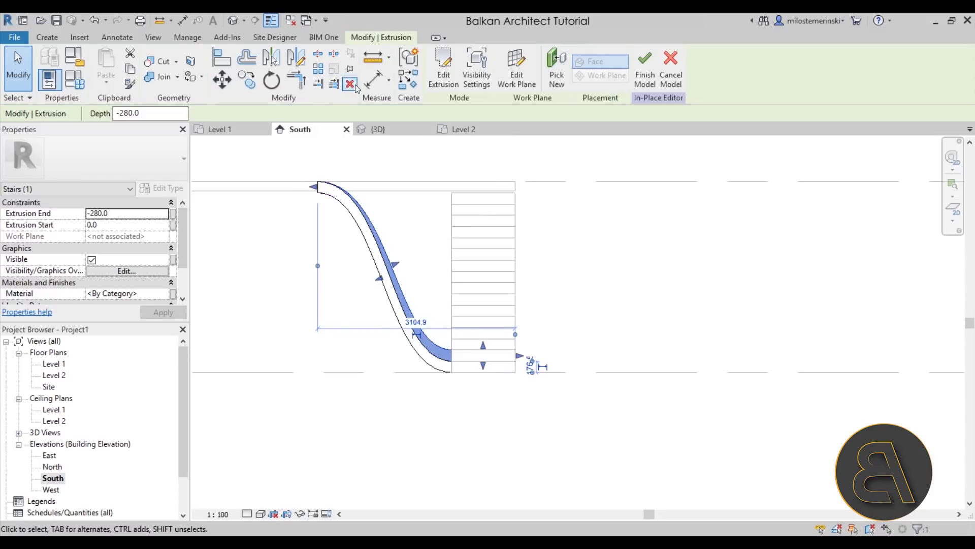
- Select the second extrusion in 3D and copy it up by one riser in the South elevation
left_click(378, 129)
middle_click_drag(713, 401, 603, 475, "shift")
left_click(557, 461)
left_click(555, 397)
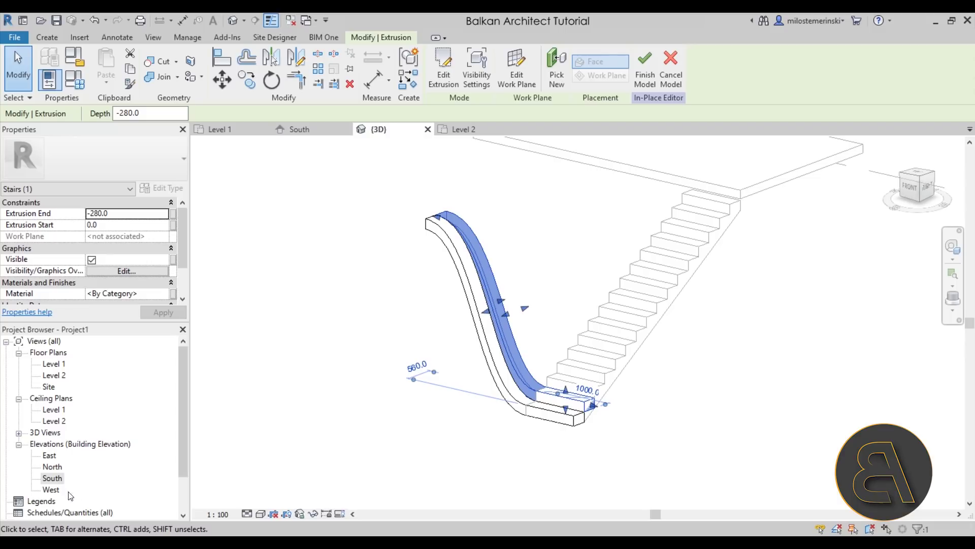
double_click(53, 480)
scroll(535, 371, "up", 4)
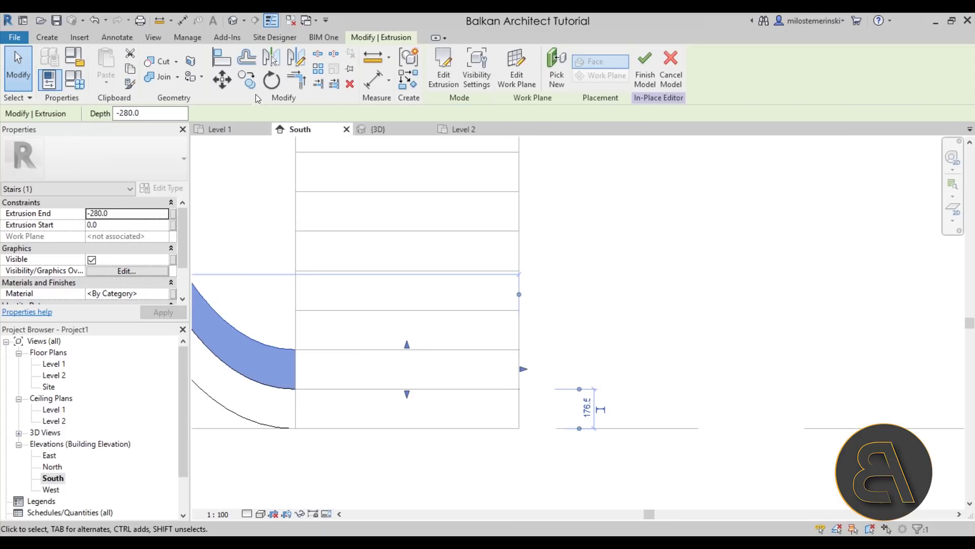
left_click(249, 82)
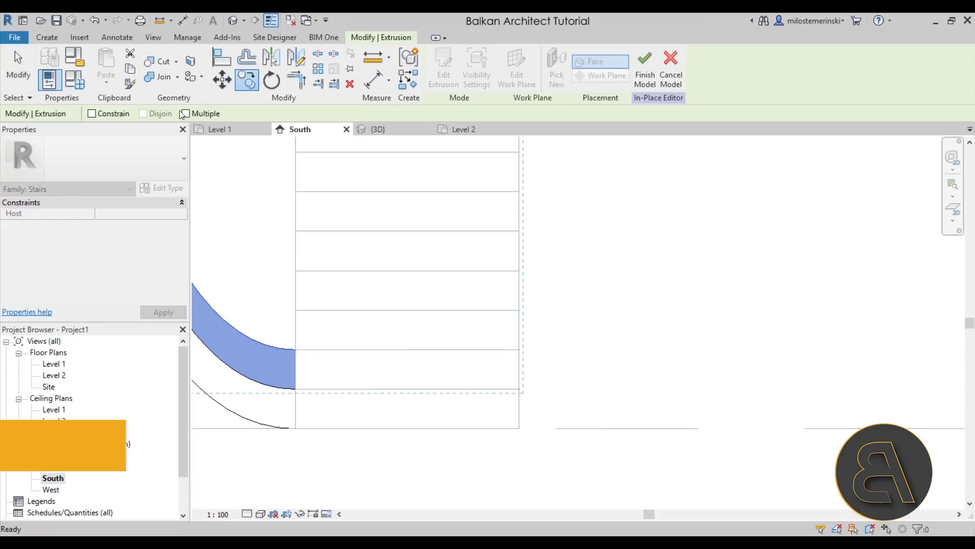
left_click(520, 389)
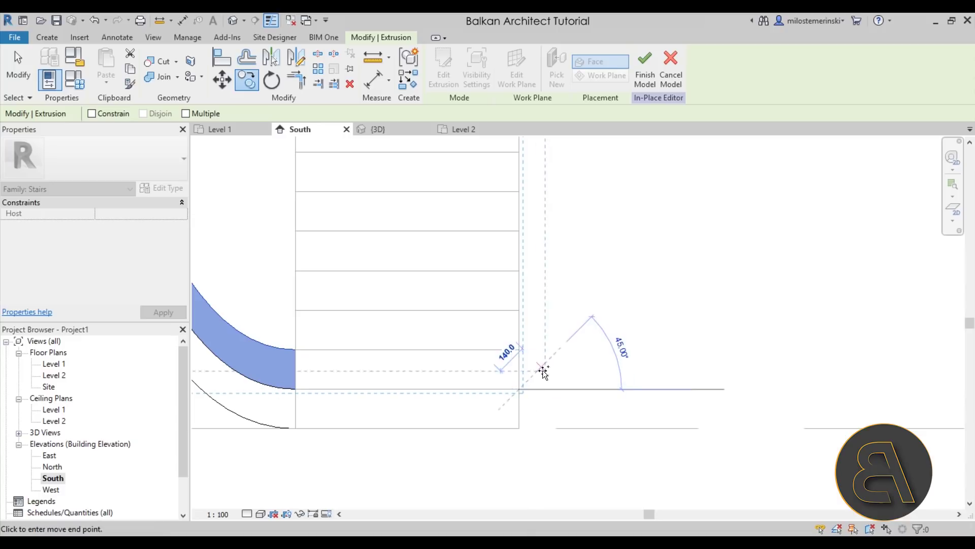
left_click(521, 349)
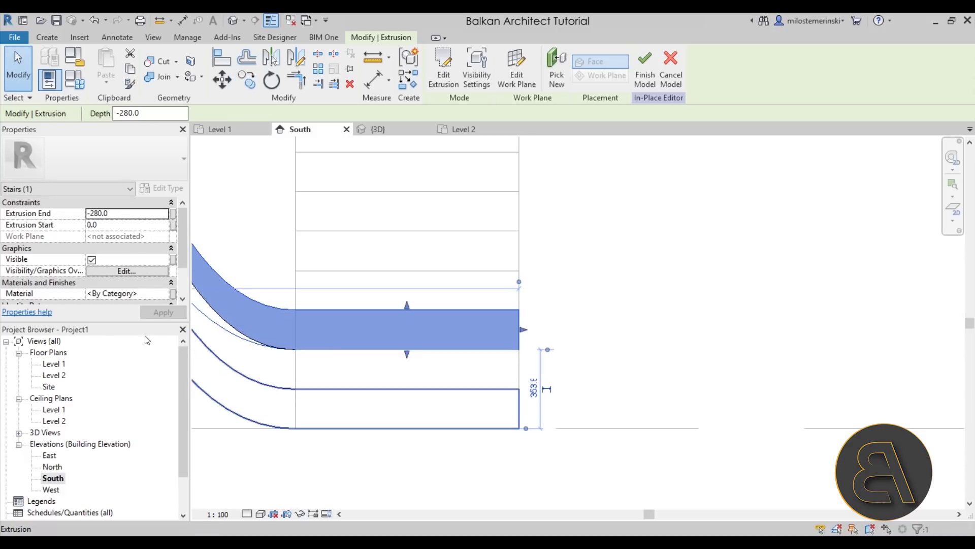
- In the Level 1 plan, move the new copy one tread depth up the stair onto the third tread
double_click(59, 365)
scroll(510, 382, "up", 3)
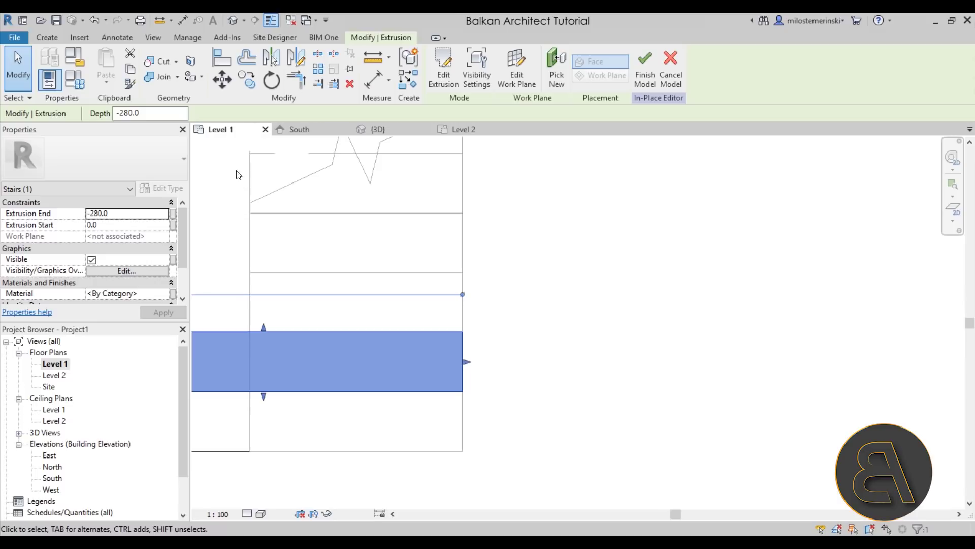
left_click(222, 80)
left_click(463, 391)
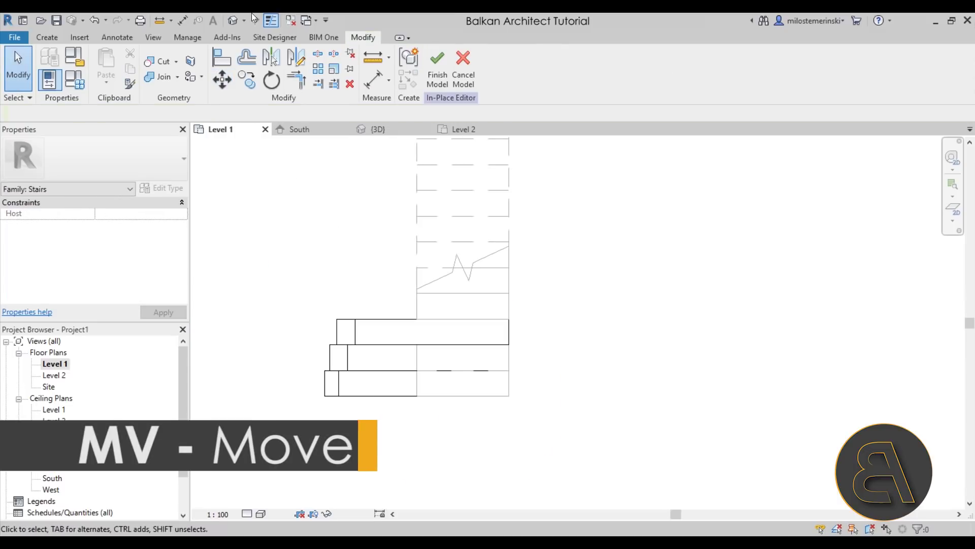
- Select the third extrusion in the 3D view and open its sketch for editing in the South elevation
left_click(236, 23)
scroll(555, 437, "down", 1)
middle_click_drag(555, 439, 642, 426, "shift")
left_click(545, 365)
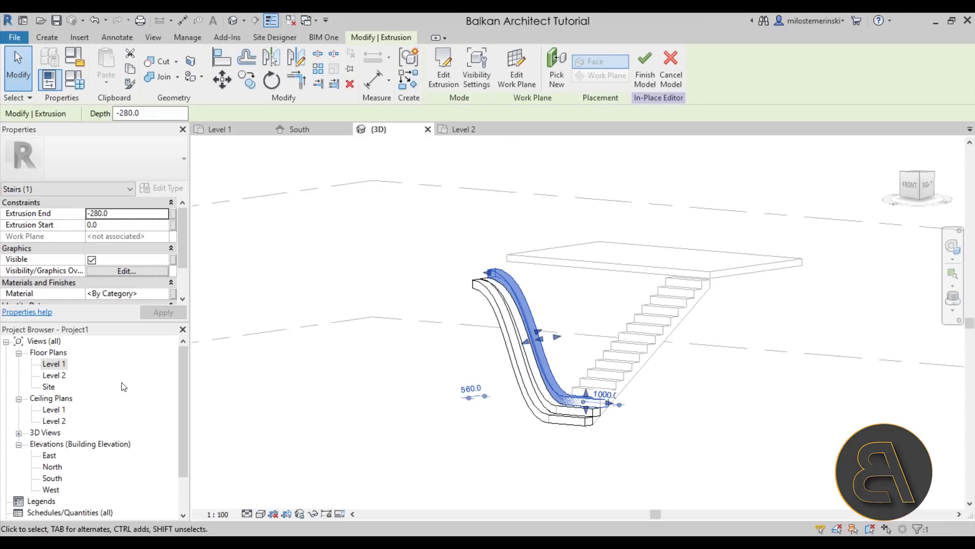
double_click(56, 479)
scroll(460, 418, "down", 2)
middle_click_drag(354, 425, 418, 481)
left_click(444, 69)
middle_click_drag(295, 268, 315, 315)
scroll(309, 222, "up", 3)
- Drop the third extrusion's lower spline by one riser at its upper end and realign its two middle control points
left_click(302, 249)
left_click_drag(289, 252, 289, 279)
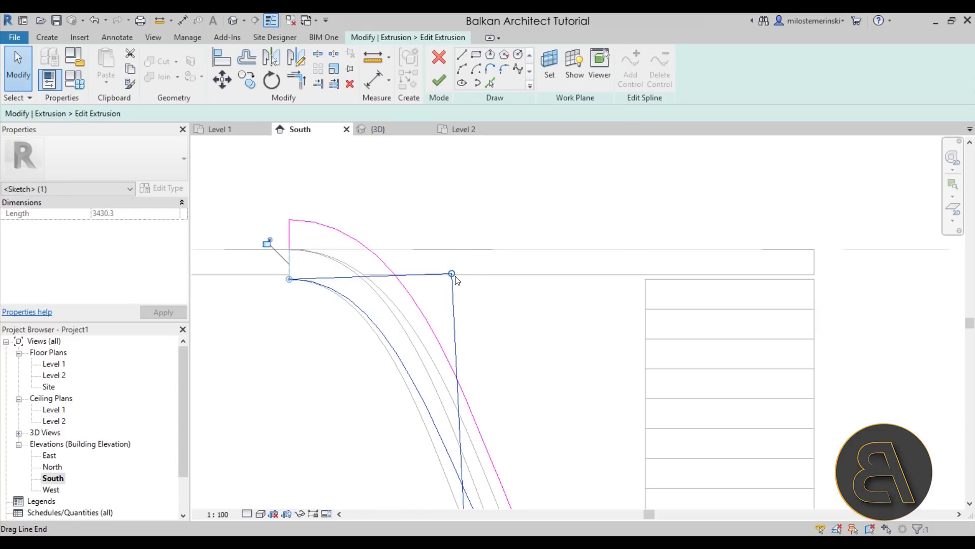
left_click_drag(454, 276, 454, 279)
scroll(536, 372, "down", 3)
middle_click_drag(536, 375, 493, 216)
left_click_drag(450, 428, 451, 424)
middle_click_drag(400, 200, 388, 229)
key("Escape")
left_click_drag(423, 178, 430, 182)
- Drop the third extrusion's upper spline end to the floor's top level and level its two middle control points with the spline ends
left_click(406, 212)
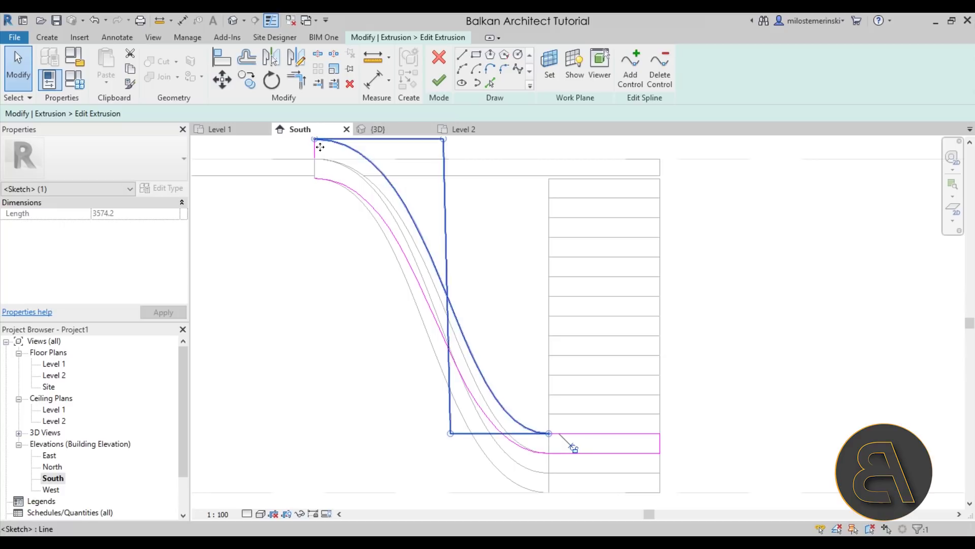
left_click_drag(315, 139, 316, 159)
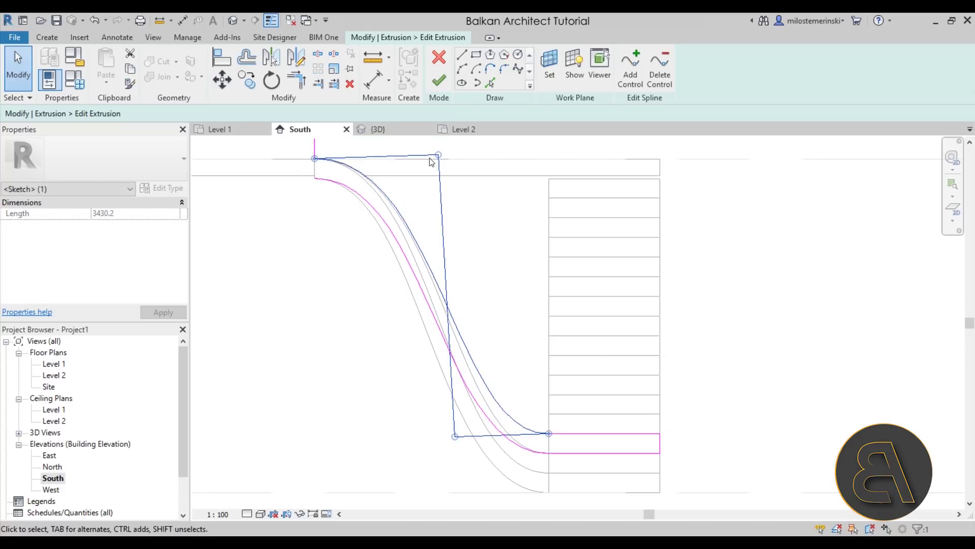
left_click_drag(438, 155, 437, 159)
left_click_drag(457, 438, 456, 434)
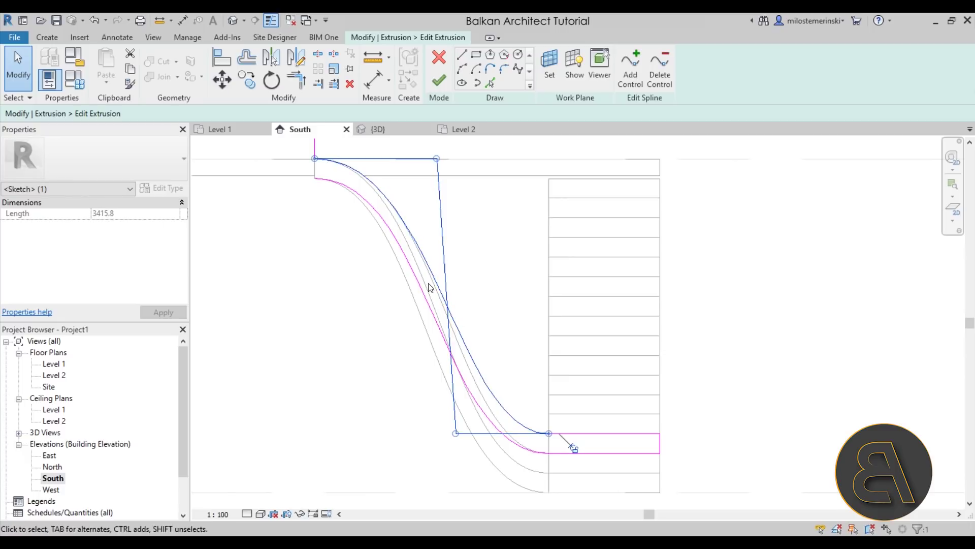
- Push the upper control point of the third extrusion's upper spline outward, trim the vertical end line to the spline end and finish the sketch
scroll(587, 448, "down", 1)
scroll(499, 412, "up", 4)
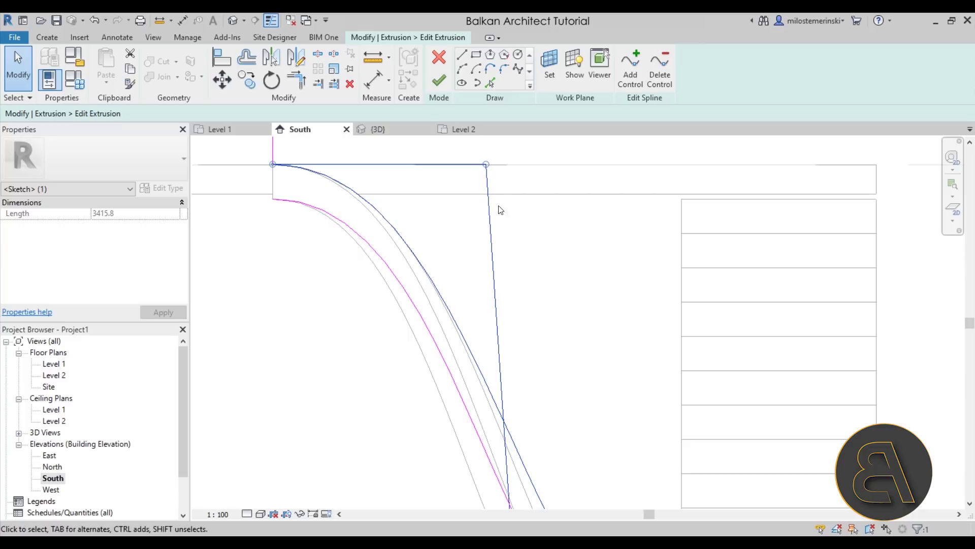
left_click_drag(486, 164, 505, 164)
left_click(555, 259)
scroll(455, 214, "down", 2)
left_click(336, 167)
mouse_move(338, 163)
left_mouse_down()
mouse_move(338, 153)
mouse_move(331, 214)
mouse_move(336, 203)
left_mouse_up()
left_click(346, 265)
scroll(364, 297, "down", 3)
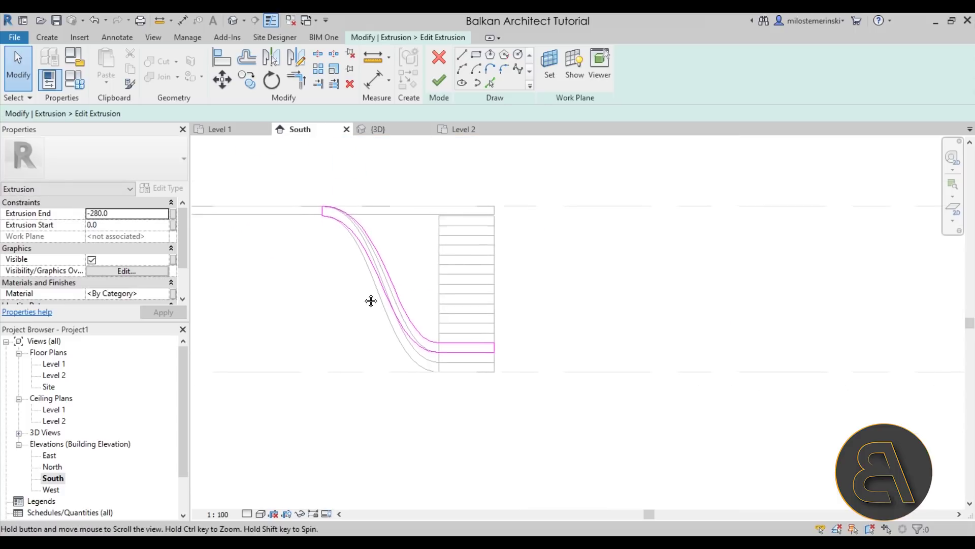
left_click(432, 87)
- Examine the three stepped extrusions beside the stair and floor in the 3D view from a higher angle
left_click(378, 129)
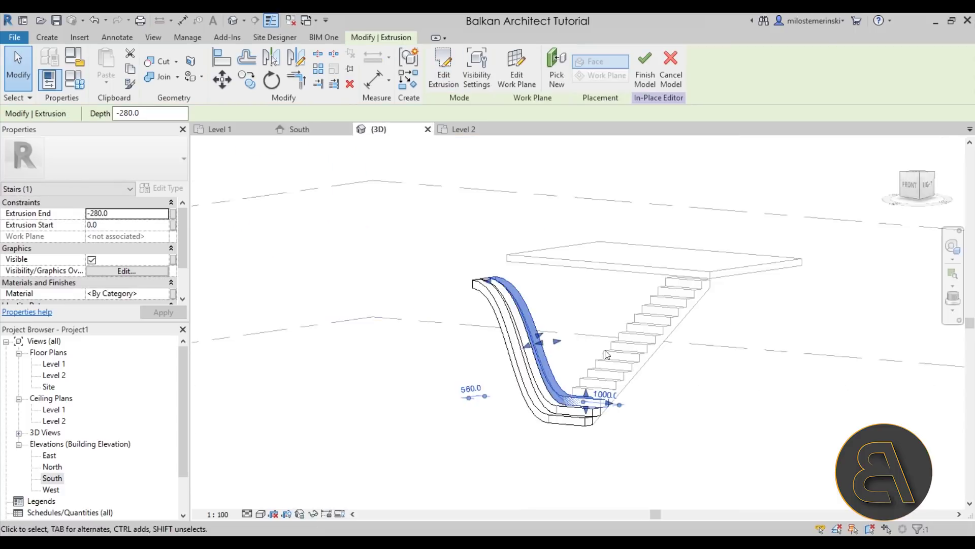
middle_click_drag(640, 407, 656, 421, "shift")
left_click(656, 413)
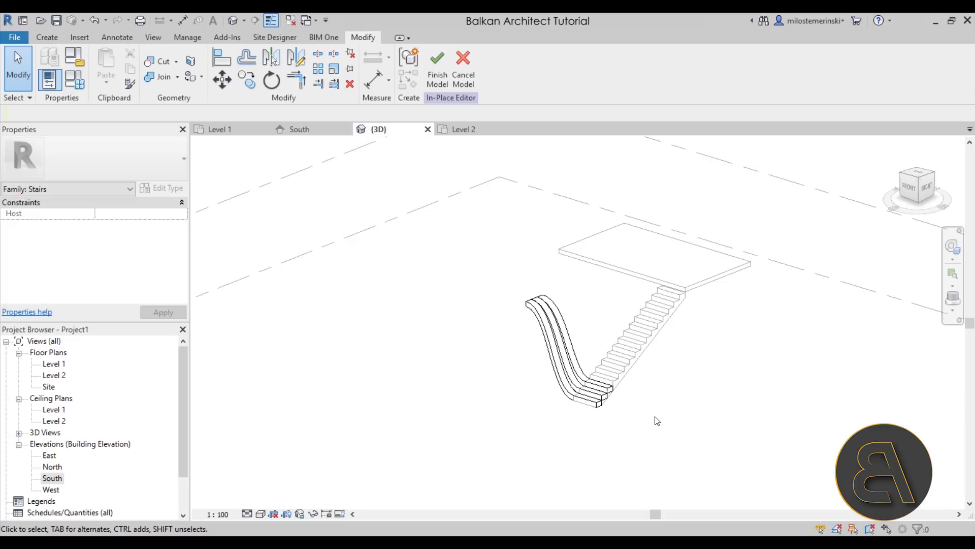
scroll(665, 369, "up", 2)
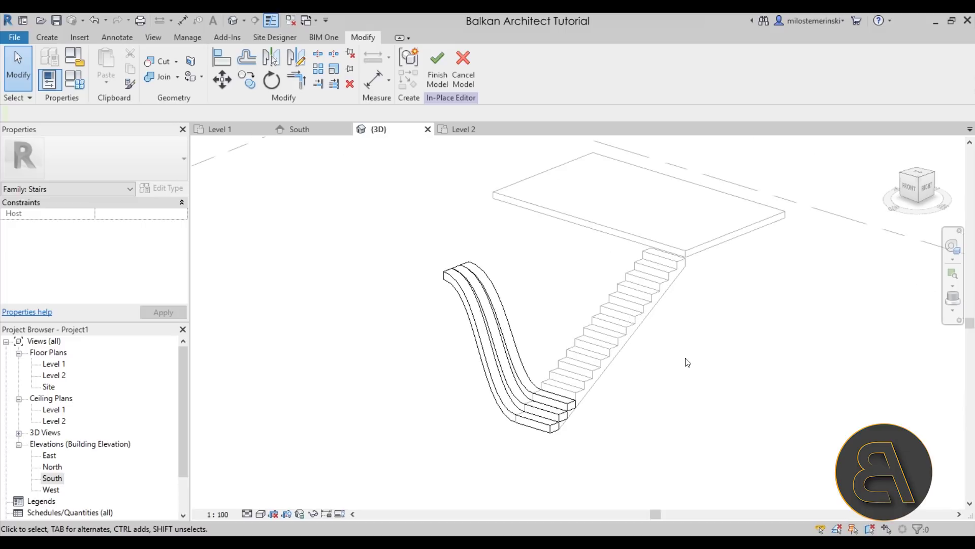
middle_click_drag(688, 361, 539, 384)
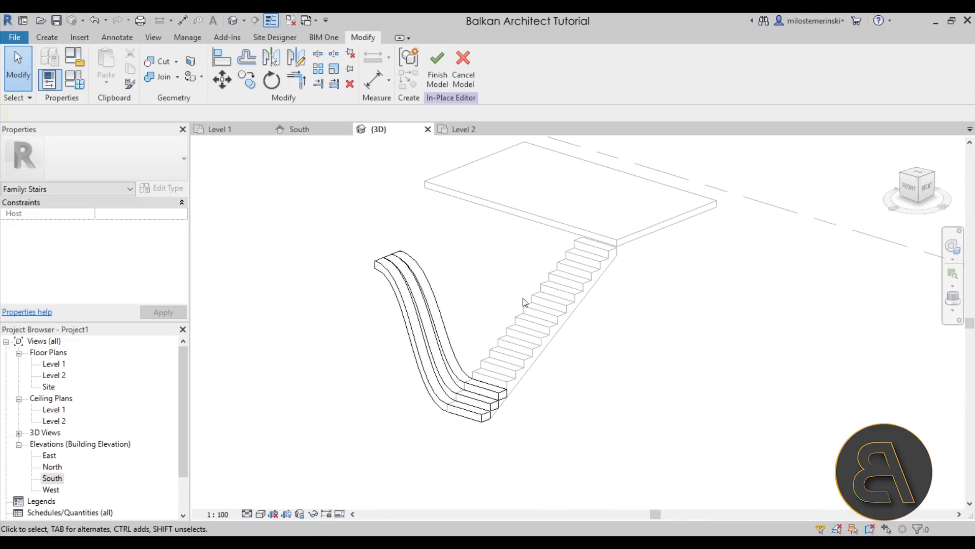
middle_click_drag(528, 345, 485, 343)
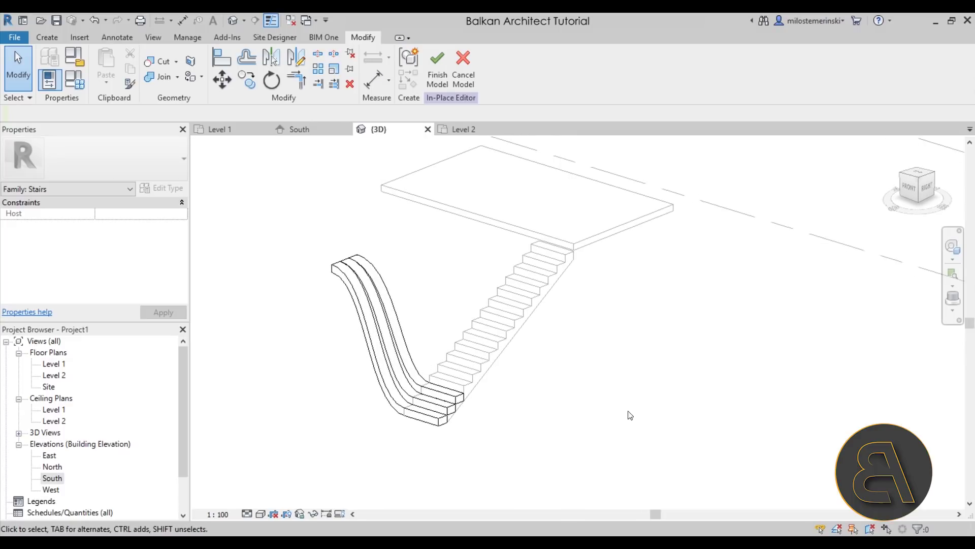
- Select the third extrusion in the 3D view and copy it one riser up in the South elevation
left_click(431, 381)
double_click(52, 478)
scroll(531, 350, "up", 3)
key("c")
key("o")
left_click(511, 373)
left_click(511, 320)
- In the Level 1 plan, move the fourth extrusion one tread depth up the stair
double_click(54, 364)
key("m")
key("v")
left_click(483, 398)
left_click(483, 350)
- Open the fourth extrusion's sketch in the South elevation and level the lower spline's middle control points with its dropped ends
double_click(53, 477)
scroll(613, 323, "down", 3)
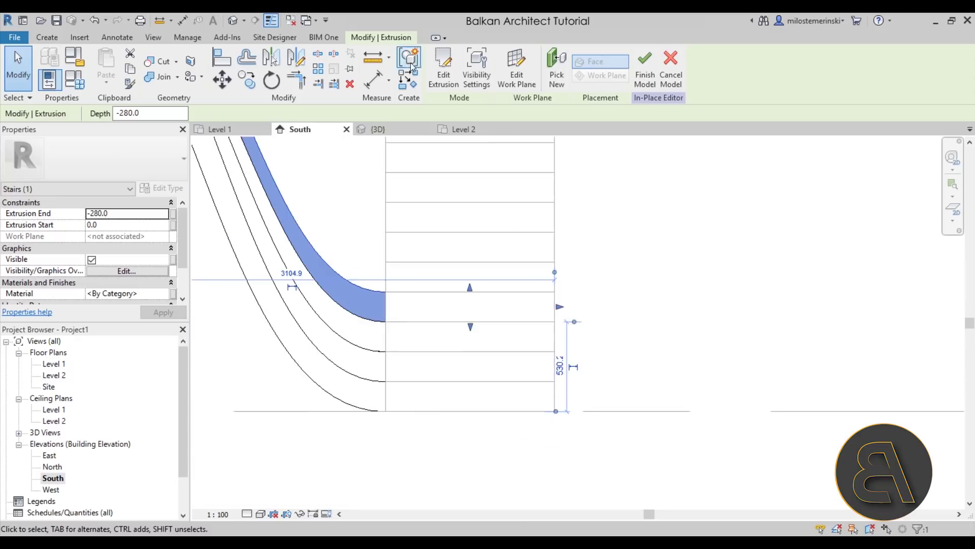
left_click(441, 71)
scroll(311, 251, "down", 2)
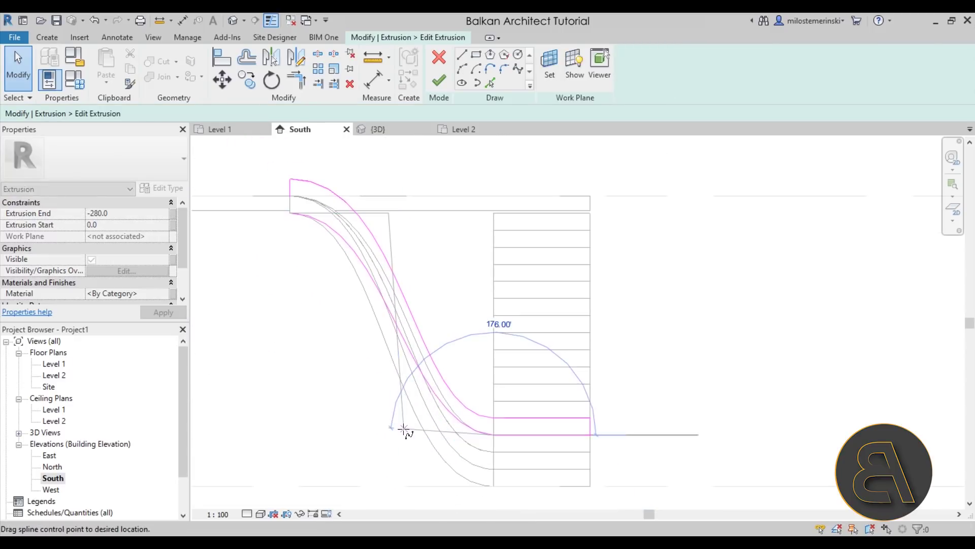
left_click_drag(404, 428, 400, 434)
left_click_drag(388, 213, 386, 213)
left_click_drag(386, 213, 394, 213)
- Drop the fourth extrusion's upper spline and end line to the floor's top level, level its control points and finish the sketch
left_click(351, 205)
left_click_drag(290, 179, 290, 196)
left_click_drag(401, 192, 408, 196)
left_click_drag(416, 420, 419, 417)
mouse_move(290, 179)
left_mouse_down()
mouse_move(282, 204)
mouse_move(290, 196)
left_mouse_up()
left_click(439, 80)
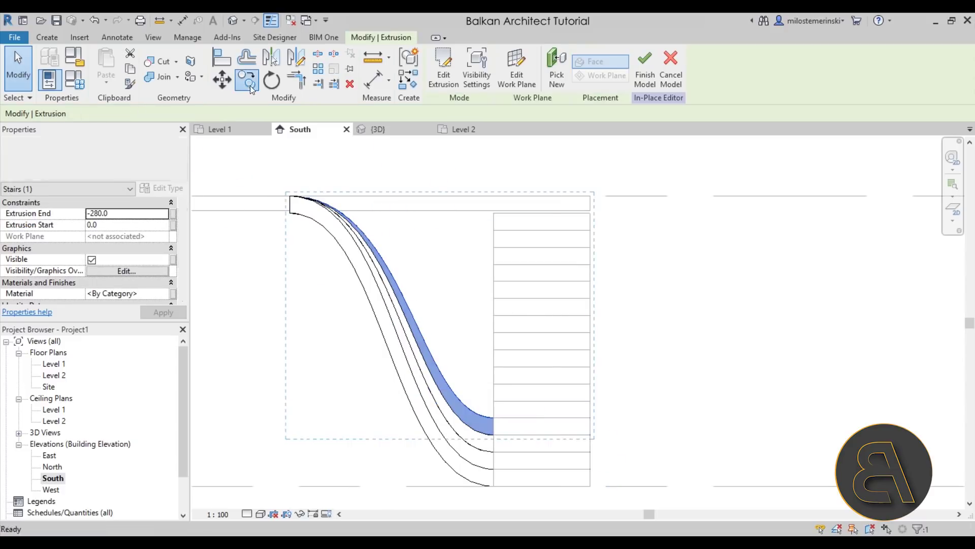
left_click(247, 80)
scroll(603, 445, "up", 2)
double_click(64, 366)
- Select the fourth extrusion in the 3D view and copy it one riser up in the South elevation to make the fifth
left_click(232, 21)
middle_click_drag(563, 401, 605, 401, "shift")
left_click(459, 382)
double_click(53, 478)
scroll(604, 428, "up", 2)
scroll(604, 429, "up", 1)
left_click(246, 80)
left_click(568, 429)
left_click(567, 377)
- In the Level 1 plan, move the fifth extrusion one tread depth up the stair
scroll(437, 412, "down", 5)
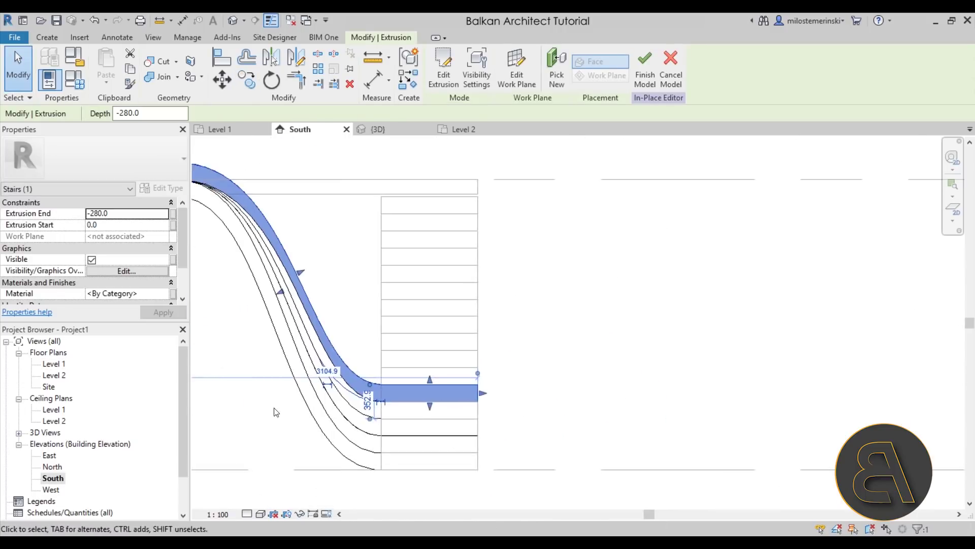
double_click(54, 364)
left_click(222, 80)
left_click(495, 373)
left_click(496, 327)
- Open the fifth extrusion's sketch in the South elevation, drop the lower spline's upper end by one riser and realign its control points
double_click(52, 478)
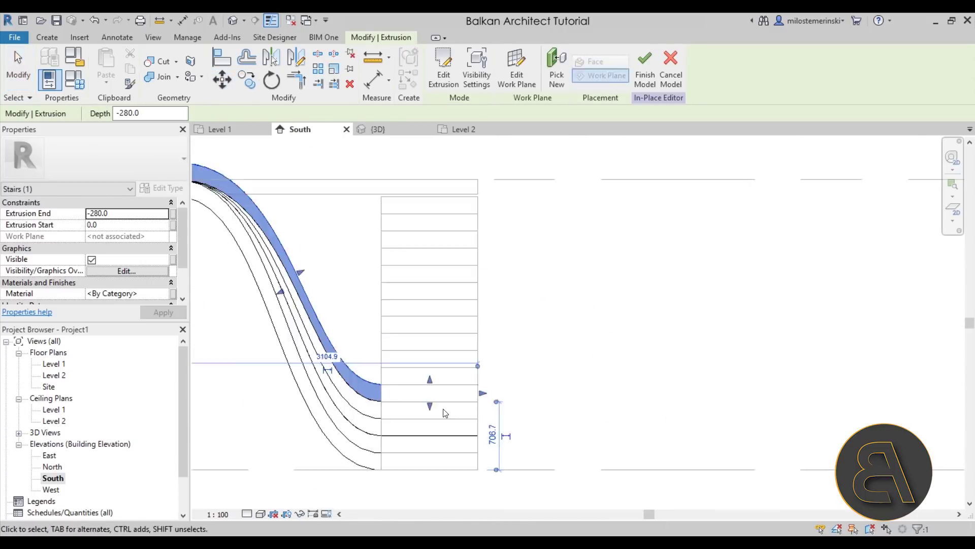
double_click(449, 402)
middle_click_drag(237, 217, 402, 284)
scroll(403, 284, "up", 2)
left_click(409, 284)
left_click_drag(326, 235, 327, 258)
left_click_drag(460, 254, 460, 258)
scroll(375, 262, "up", 9)
left_click_drag(397, 258, 404, 249)
scroll(406, 253, "down", 6)
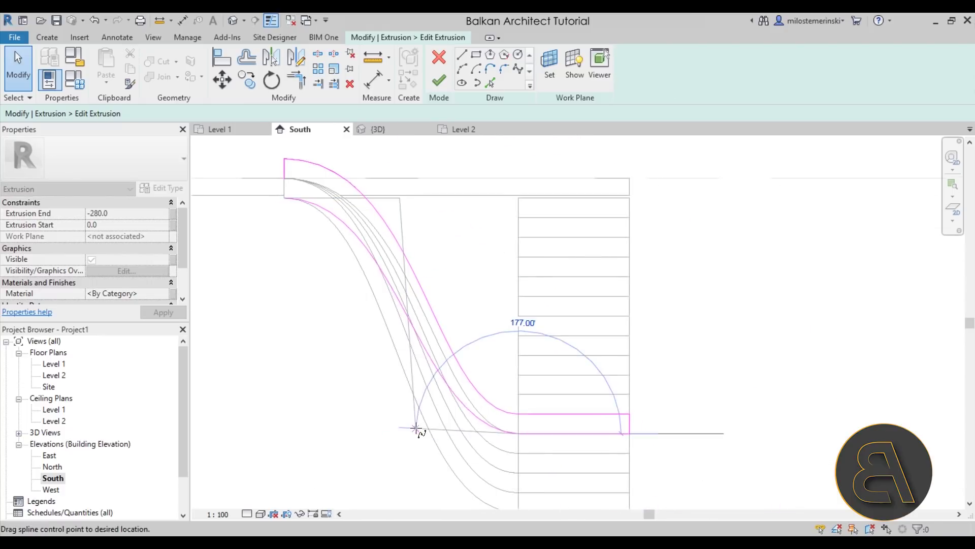
- Drop the upper end and upper control point of the fifth extrusion's upper spline to the floor's top level
left_click_drag(284, 158, 285, 179)
left_click_drag(421, 158, 421, 178)
key("Escape")
- Trim the fifth extrusion's vertical end line to the upper spline's end and fine-tune the adjoining control point
scroll(283, 177, "up", 3)
mouse_move(286, 181)
left_mouse_down()
mouse_move(308, 181)
mouse_move(289, 197)
left_mouse_up()
scroll(273, 179, "up", 3)
scroll(311, 179, "up", 7)
scroll(288, 206, "down", 10)
middle_click_drag(404, 251, 440, 245)
left_click_drag(440, 199, 441, 198)
left_click_drag(457, 406, 283, 207)
key("Escape")
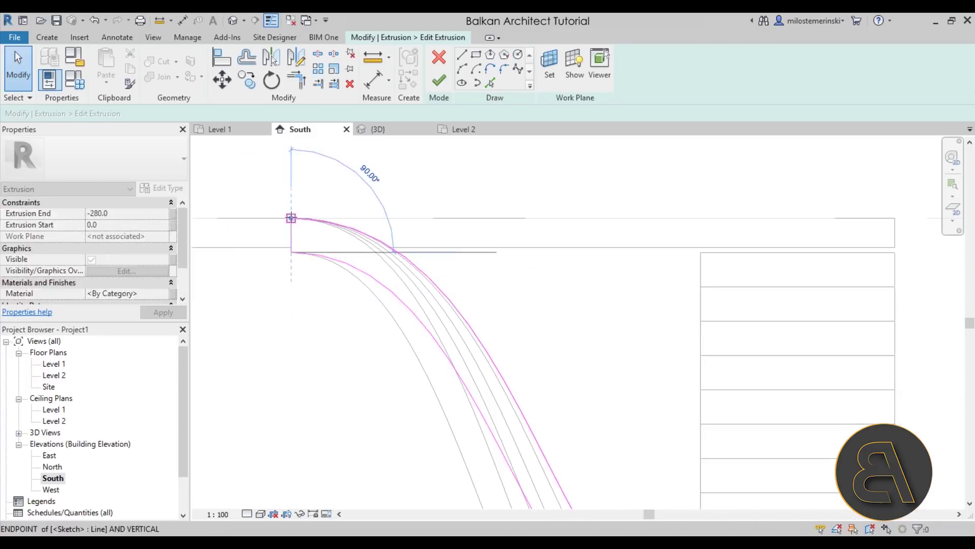
scroll(592, 406, "down", 3)
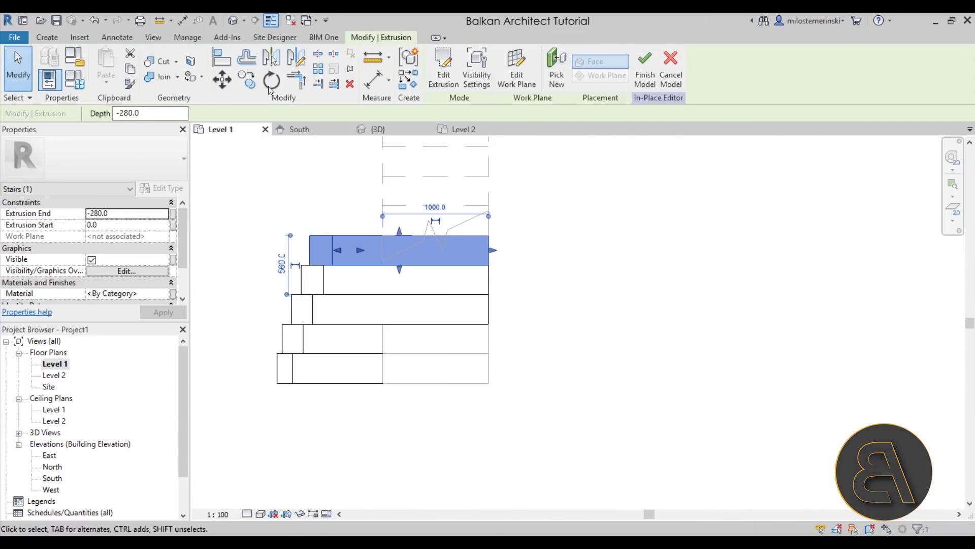
- Move the sixth extrusion one tread up in the Level 1 plan and reshape its lower and upper splines in the South elevation
left_click(271, 83)
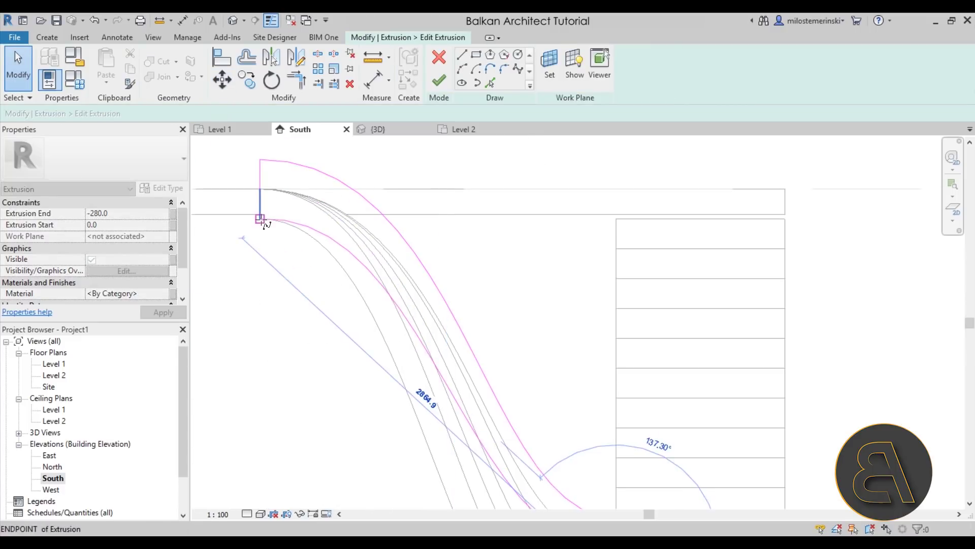
left_click_drag(260, 219, 429, 232)
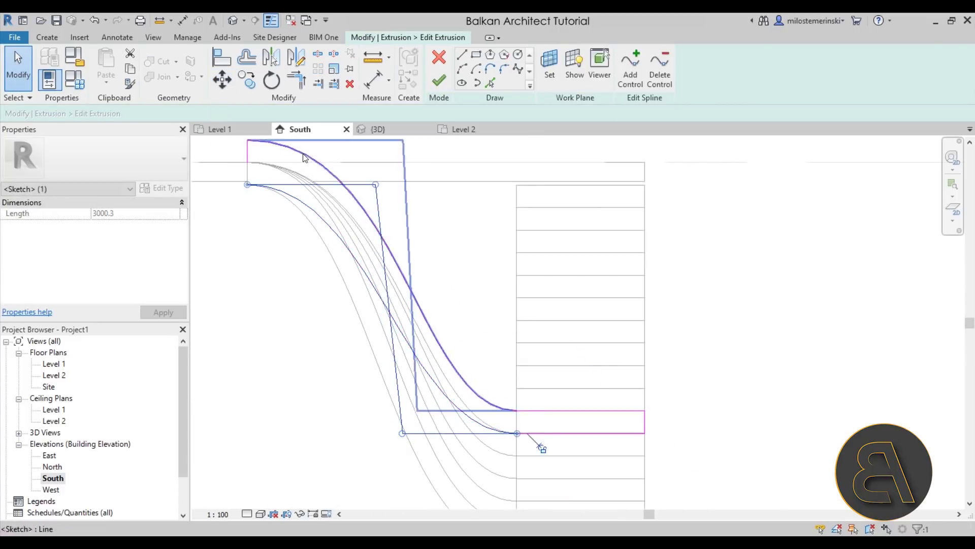
left_click_drag(401, 147, 393, 162)
left_click_drag(421, 415, 425, 409)
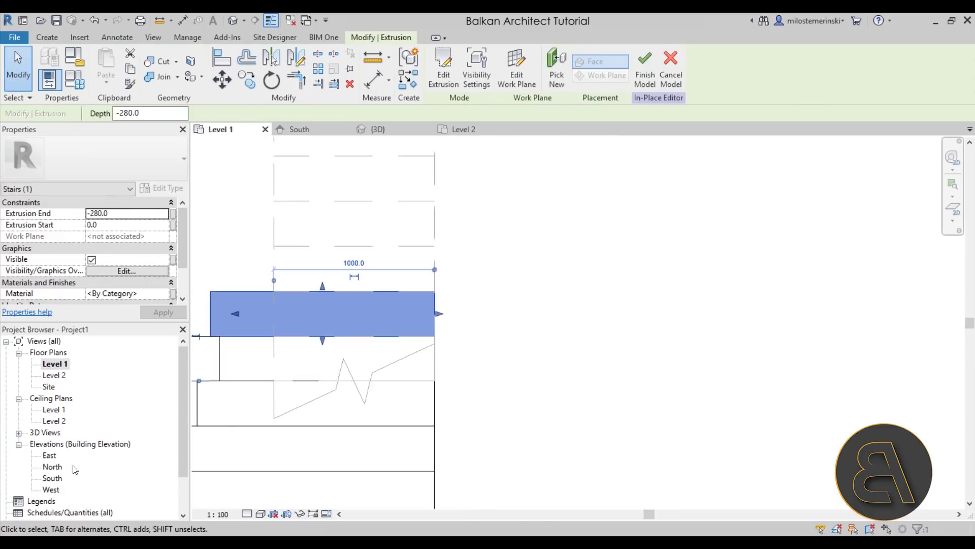
- Reshape the seventh extrusion's splines in the South elevation so the upper one ends at the floor's top level, and finish the sketch
double_click(59, 479)
scroll(791, 319, "up", 5)
scroll(743, 279, "down", 2)
left_click(223, 80)
scroll(757, 282, "up", 4)
left_click(652, 257)
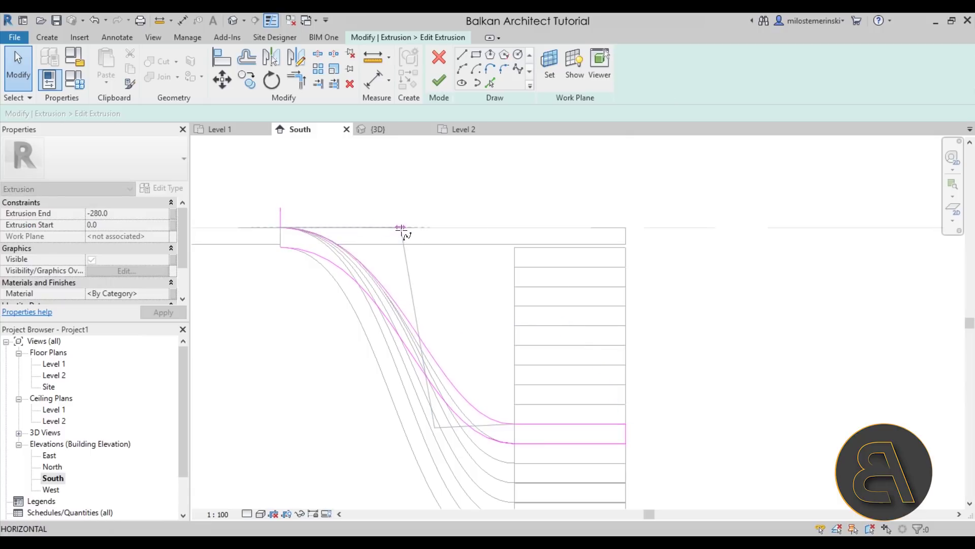
left_click(439, 79)
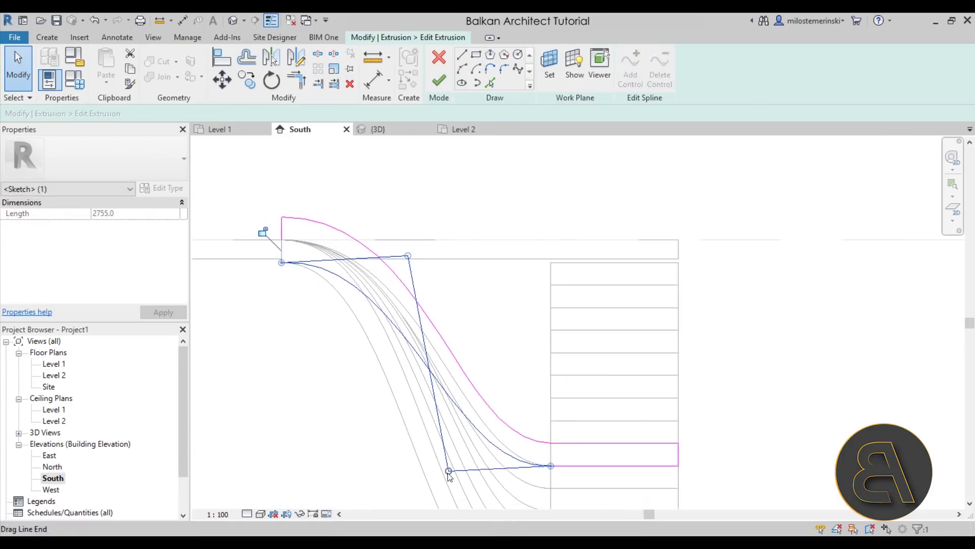
- Level the eighth extrusion's lower spline control points and drop its upper spline and control points to the floor's top level
left_click_drag(449, 476, 446, 470)
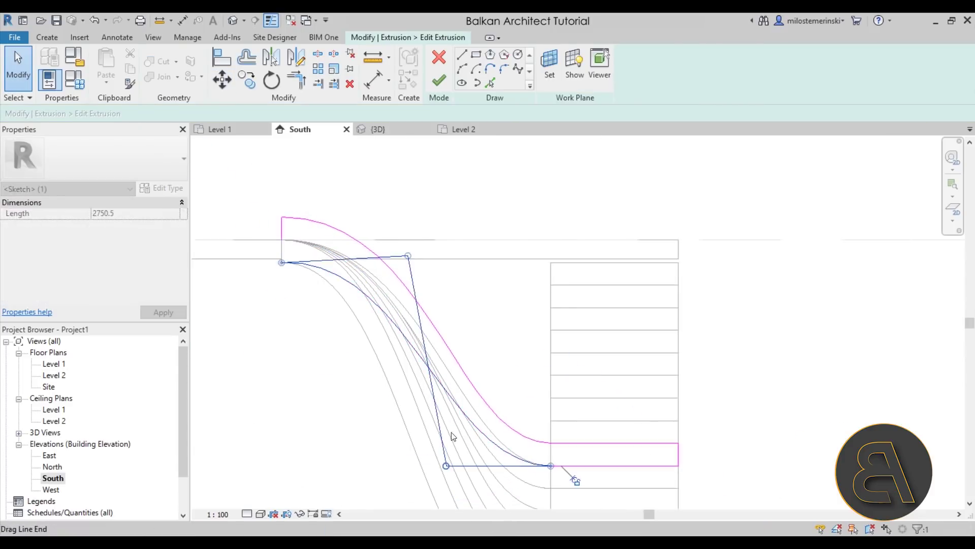
left_click_drag(411, 266, 411, 264)
left_click(369, 246)
left_click_drag(282, 217, 282, 239)
left_click_drag(425, 218, 428, 240)
left_click_drag(459, 448, 457, 443)
left_click(439, 80)
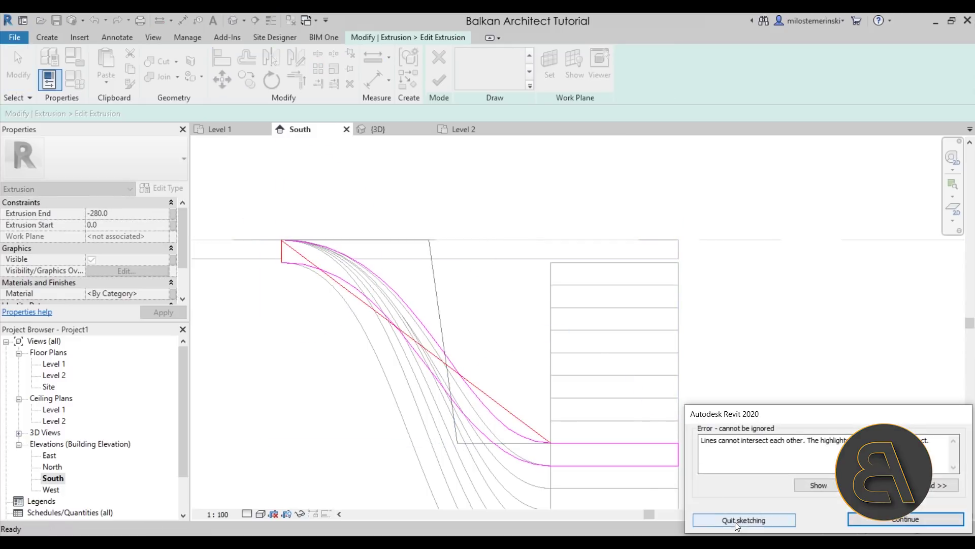
- Resume the eighth extrusion's sketch, readjust its spline ends and lower control points to clear the intersecting lines, and finish the sketch
left_click(737, 520)
left_click(565, 288)
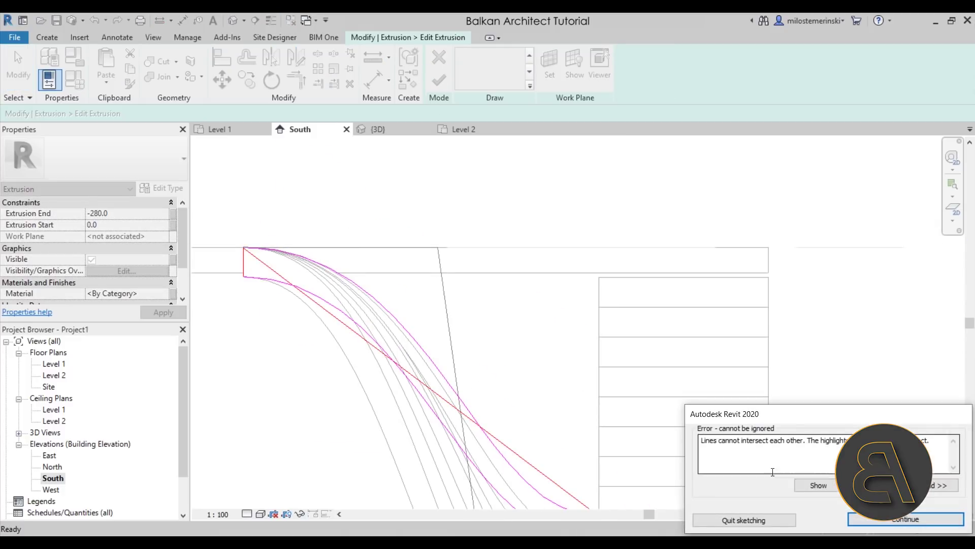
left_click(905, 519)
left_click_drag(541, 456, 542, 452)
left_click_drag(273, 248, 274, 248)
left_click(301, 229)
left_click_drag(274, 226, 276, 227)
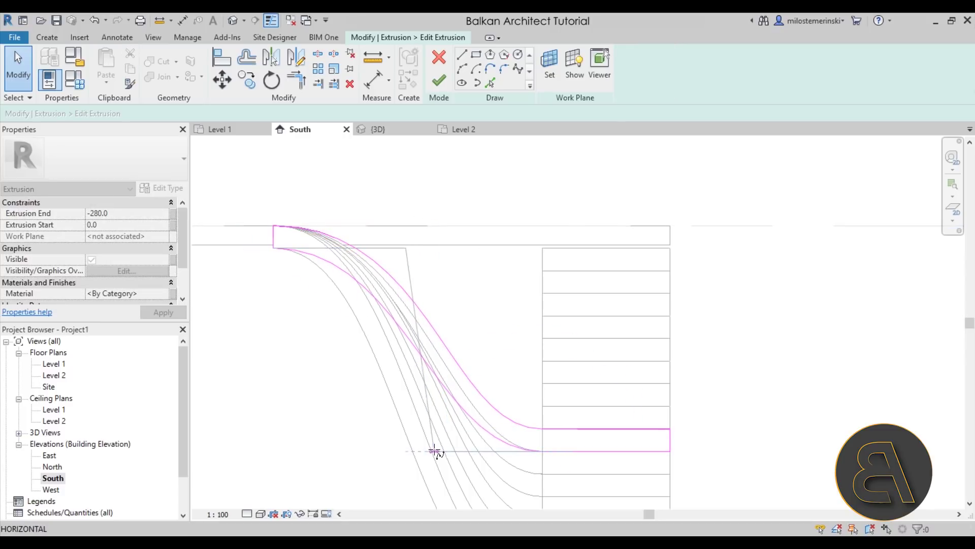
left_click_drag(434, 450, 433, 451)
left_click(439, 80)
- Copy the eighth extrusion one riser up in the South elevation and move the copy one tread up in the Level 2 plan
key("Escape")
scroll(660, 428, "up", 4)
middle_click_drag(661, 429, 444, 272)
scroll(441, 272, "up", 8)
left_click(444, 272)
left_click(221, 79)
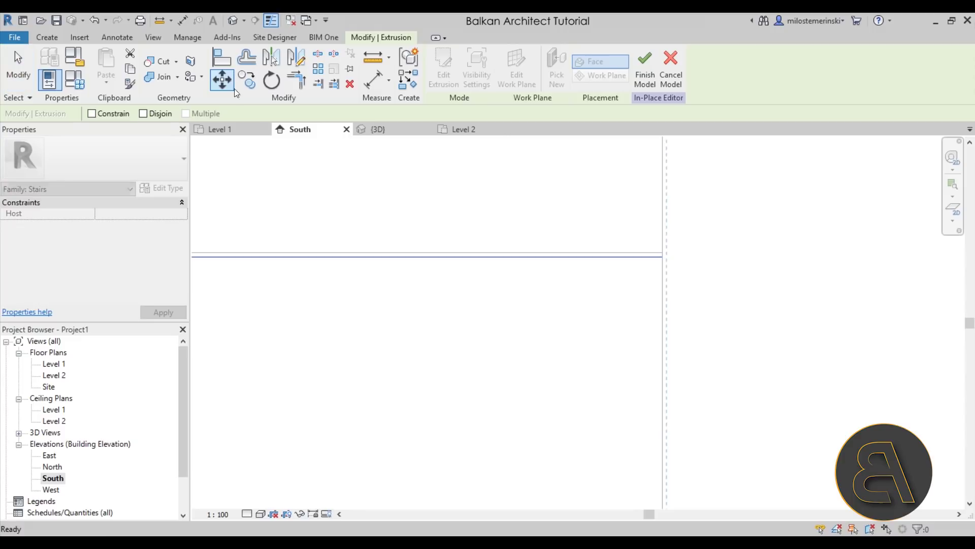
key("c")
key("o")
scroll(653, 284, "down", 3)
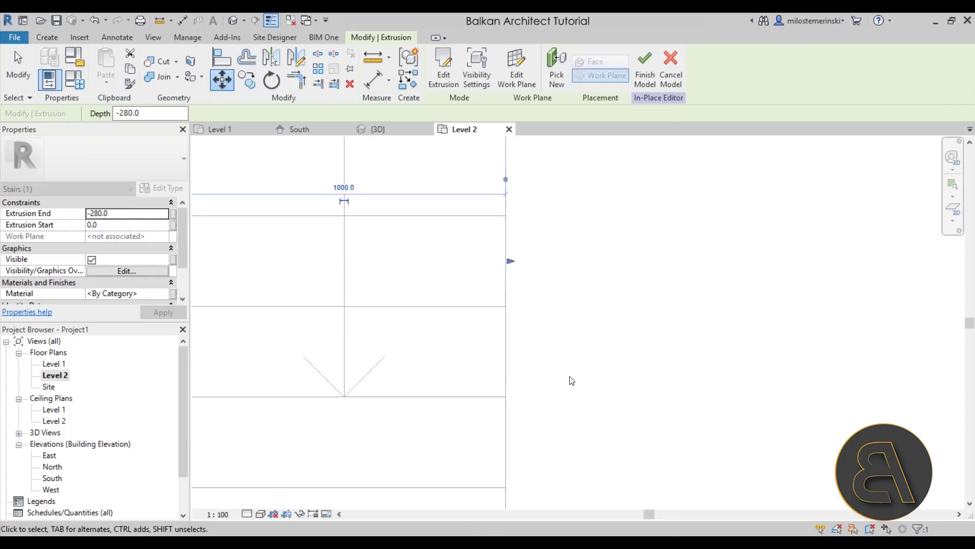
- Open the ninth extrusion's sketch in the South elevation and level its lower spline's middle control points with the spline ends
double_click(52, 478)
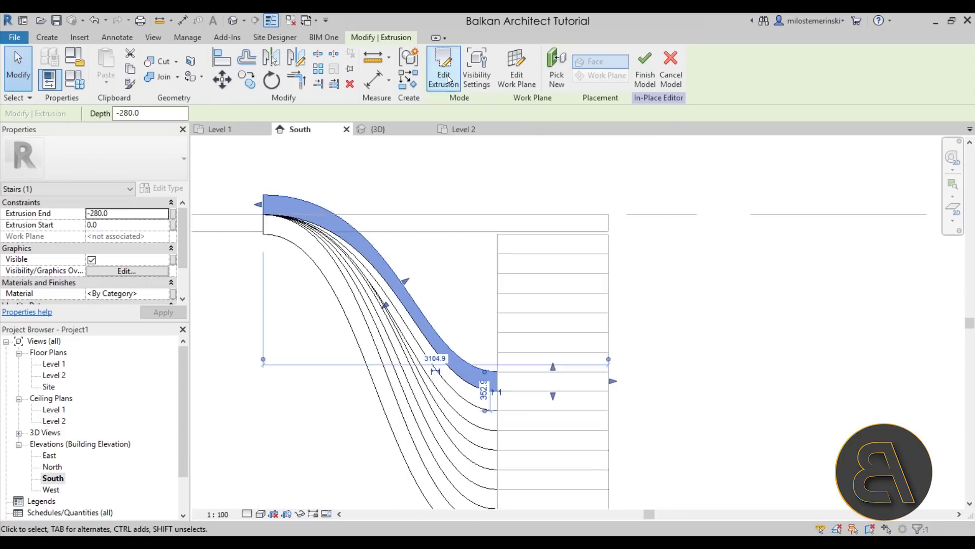
left_click(447, 76)
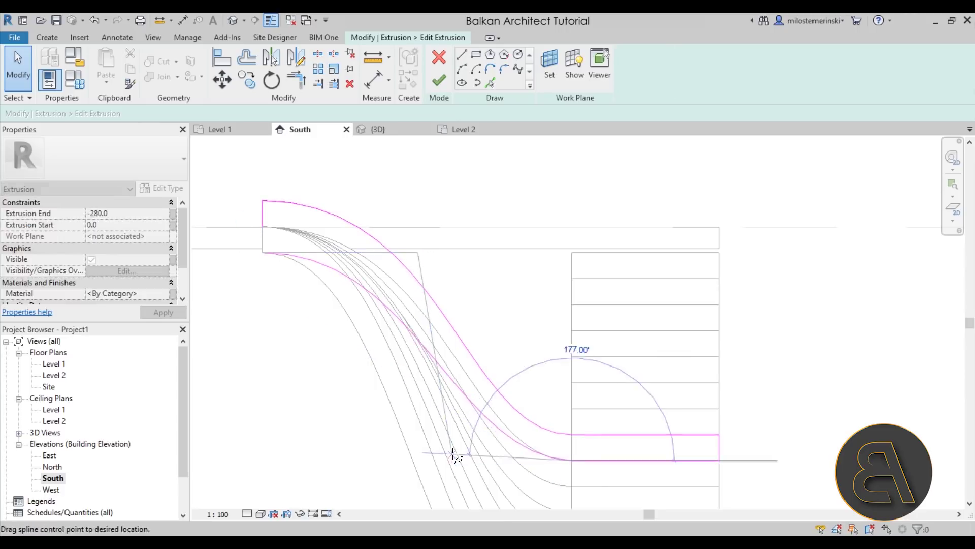
left_click_drag(452, 454, 453, 459)
- Drop the ninth extrusion's upper spline and end line to the floor's top level, level its control points and finish the sketch
left_click(359, 228)
left_click_drag(263, 200, 263, 227)
left_click_drag(438, 217, 441, 226)
left_click_drag(469, 440, 473, 435)
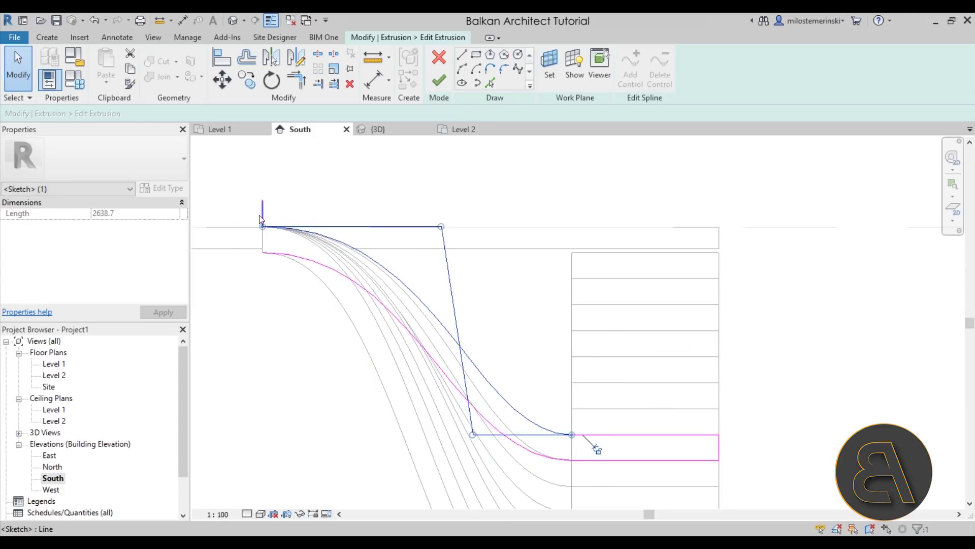
left_click_drag(260, 212, 260, 237)
left_click(439, 80)
- Copy the ninth extrusion one riser up in the South elevation and place the copy on the next tread in the Level 2 plan
middle_click_drag(642, 374, 483, 305)
scroll(484, 304, "up", 1)
key("c")
key("o")
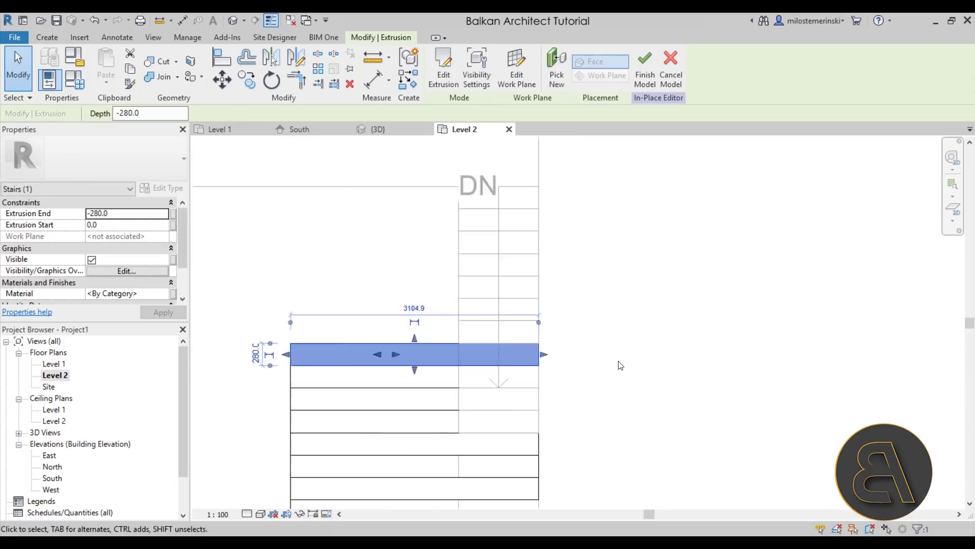
- Reshape the tenth extrusion's splines to end at the floor level in the South elevation and finish its sketch
scroll(501, 379, "up", 3)
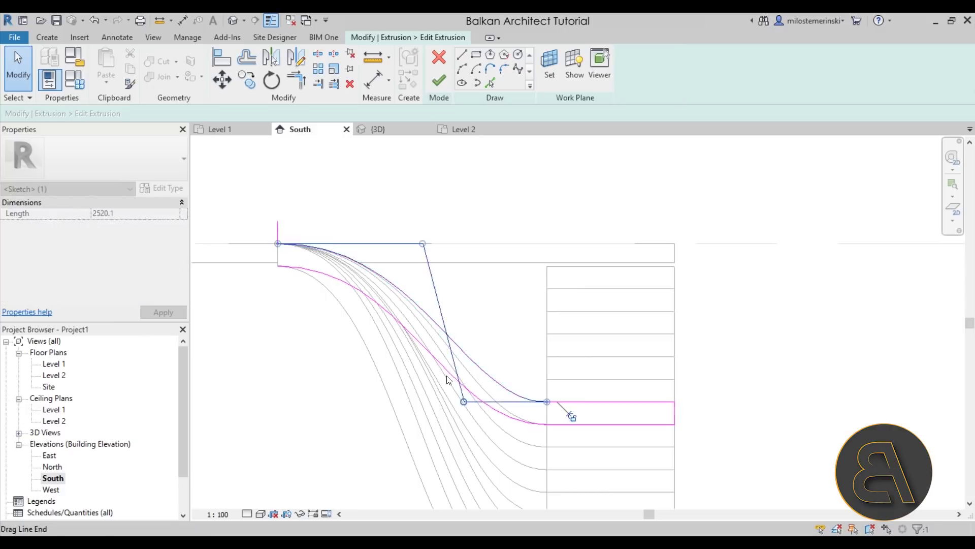
left_click(439, 80)
scroll(643, 392, "up", 2)
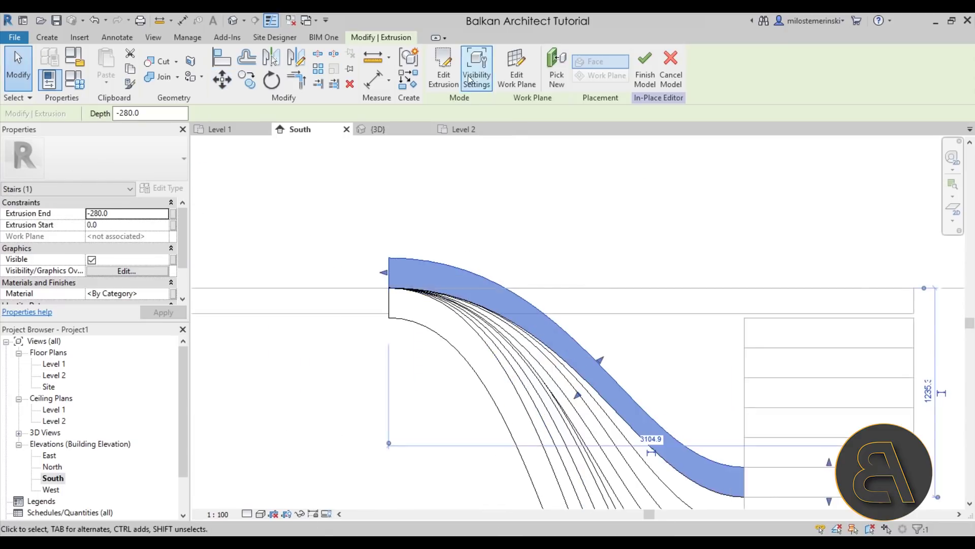
- Open the eleventh extrusion's sketch, realign its lower spline's control points and drop its upper spline end to the floor's top level
left_click(443, 68)
left_click_drag(553, 307, 548, 317)
middle_click_drag(615, 505, 491, 415)
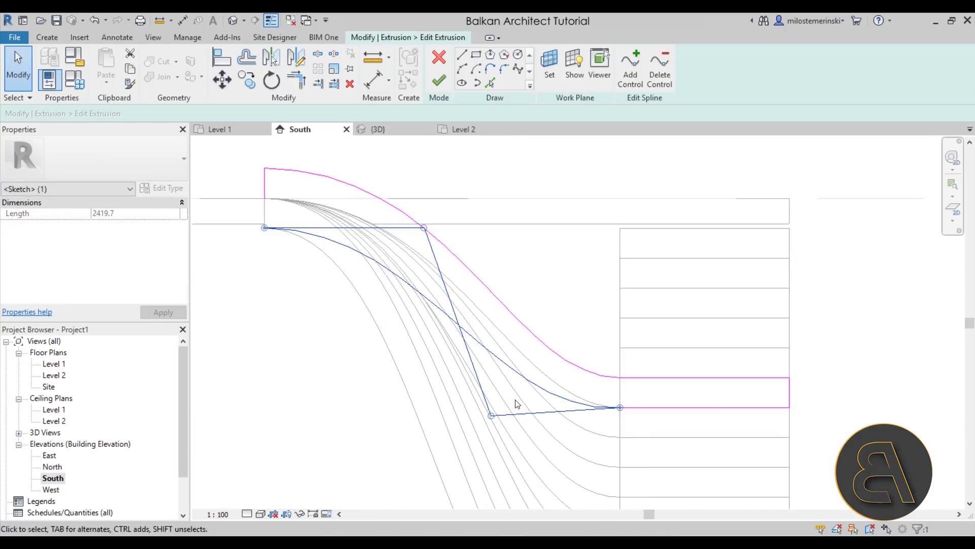
left_click(457, 254)
left_click_drag(265, 168, 283, 200)
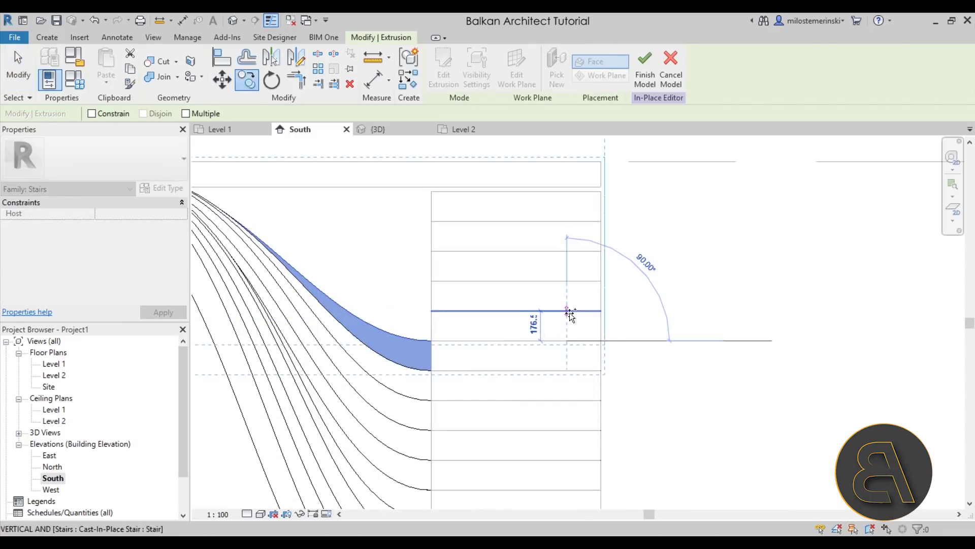
- Copy the eleventh extrusion one riser up and move the copy onto the next tread in the Level 2 plan
left_click(52, 375)
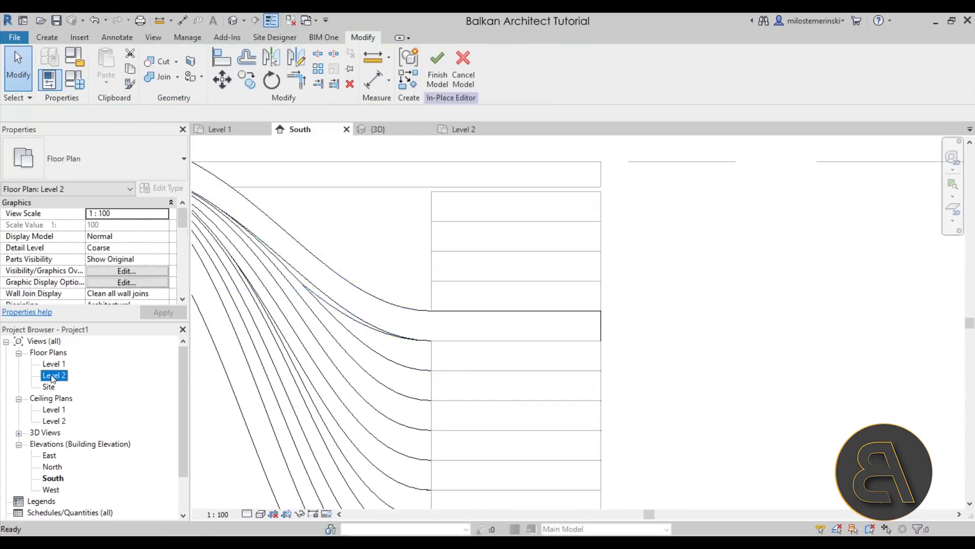
double_click(52, 379)
key("m")
key("v")
left_click(511, 294)
left_click(511, 256)
- Edit the twelfth extrusion's sketch in the South elevation, lowering both spline ends one riser and realigning their control points
double_click(52, 478)
scroll(610, 351, "down", 2)
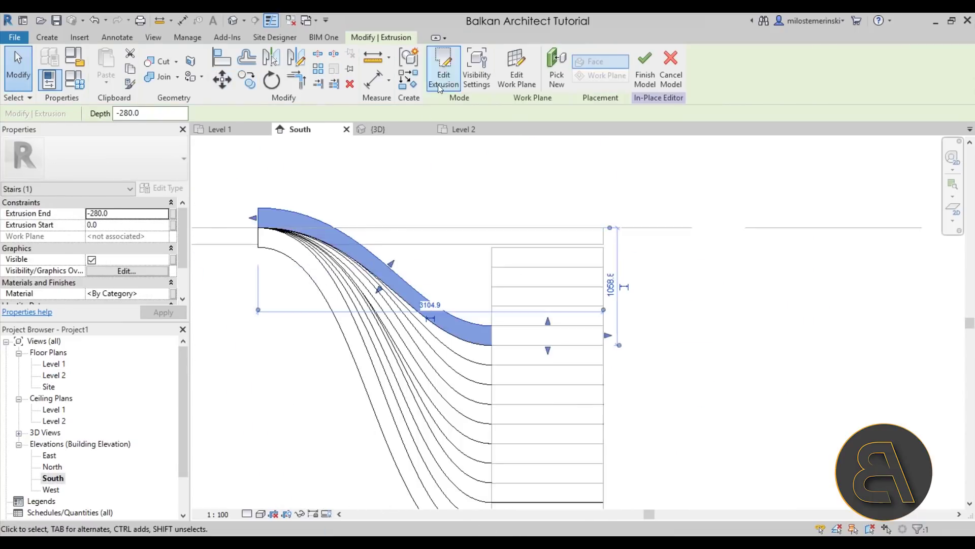
left_click(443, 76)
left_click_drag(279, 230, 279, 264)
left_click_drag(464, 250, 457, 263)
left_click_drag(542, 447, 544, 435)
left_click(359, 209)
left_click_drag(279, 195, 279, 230)
left_click_drag(471, 216, 466, 229)
left_click_drag(557, 410, 555, 395)
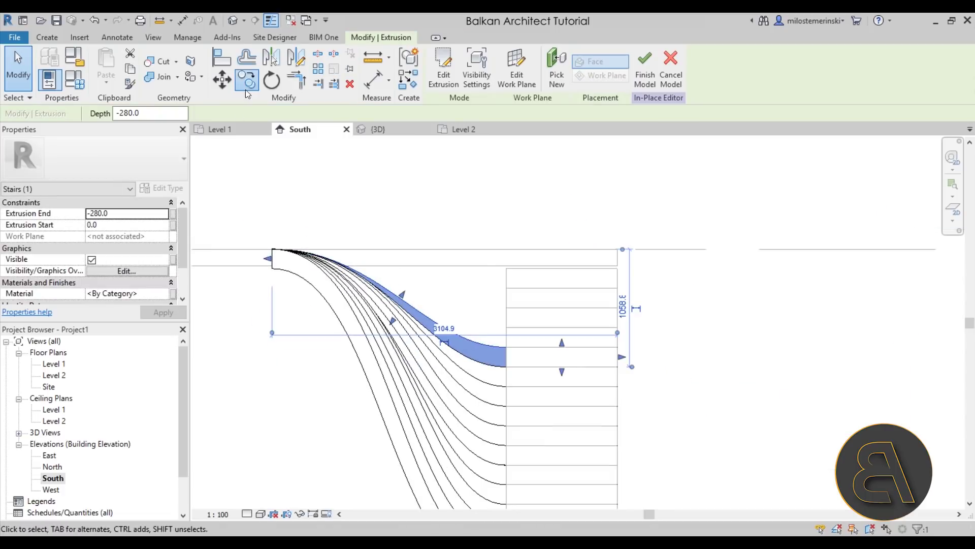
- Copy the twelfth extrusion onto the next riser and tread, and reshape the copy's splines to end at the floor's top level
scroll(609, 246, "up", 2)
left_click(598, 354)
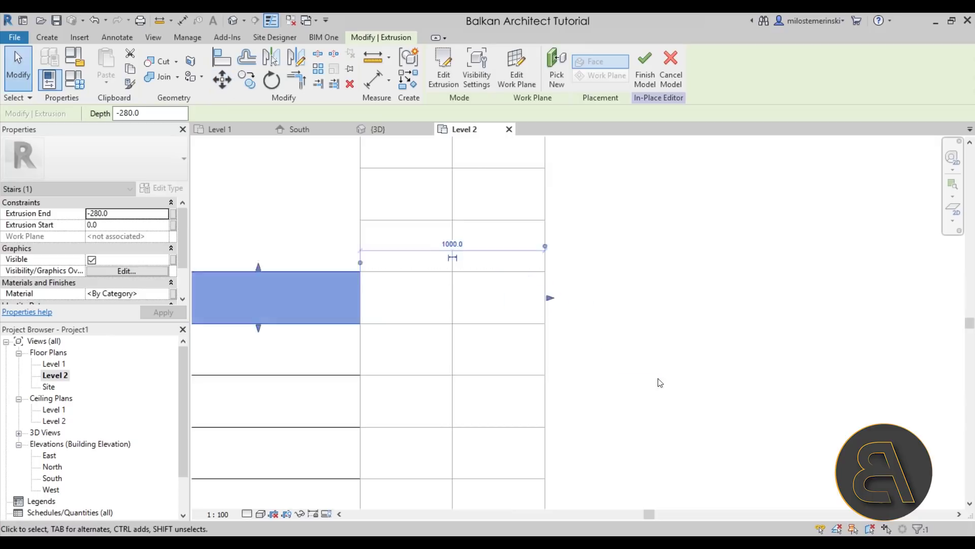
double_click(492, 354)
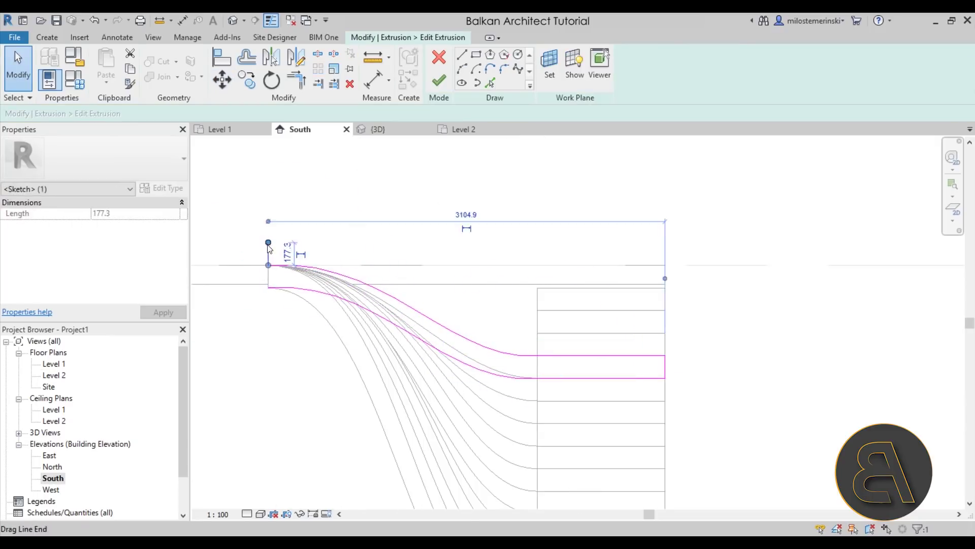
left_click(439, 80)
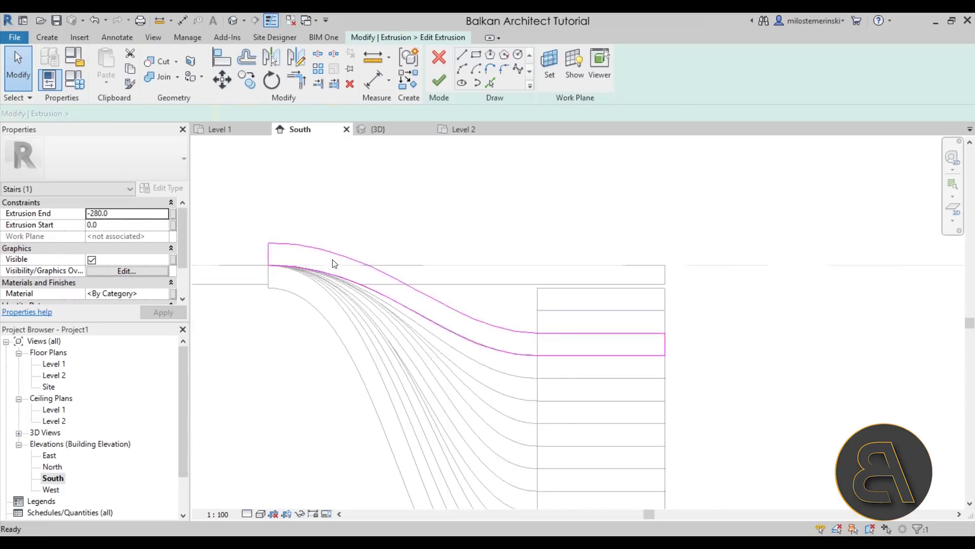
- Lower the fourteenth extrusion's spline ends and end line to the floor level, realign the control points and finish the sketch
left_click(294, 294)
left_click_drag(259, 240, 258, 265)
left_click_drag(388, 256, 387, 266)
left_click_drag(470, 351, 469, 344)
left_click(259, 255)
left_click_drag(258, 240, 258, 266)
left_click(441, 83)
- Copy the fourteenth extrusion one riser up and move the copy onto the next tread in the Level 2 plan
left_click(259, 86)
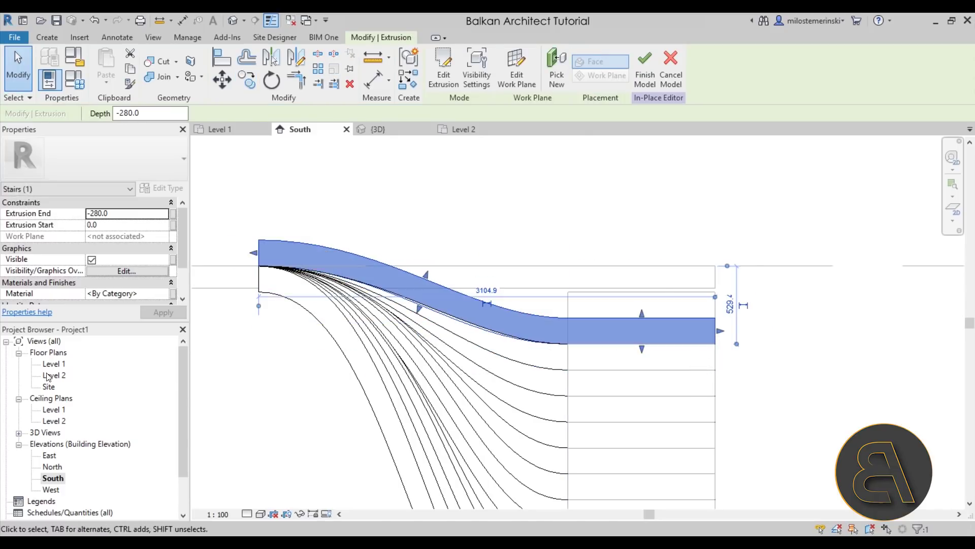
double_click(50, 375)
left_click(222, 80)
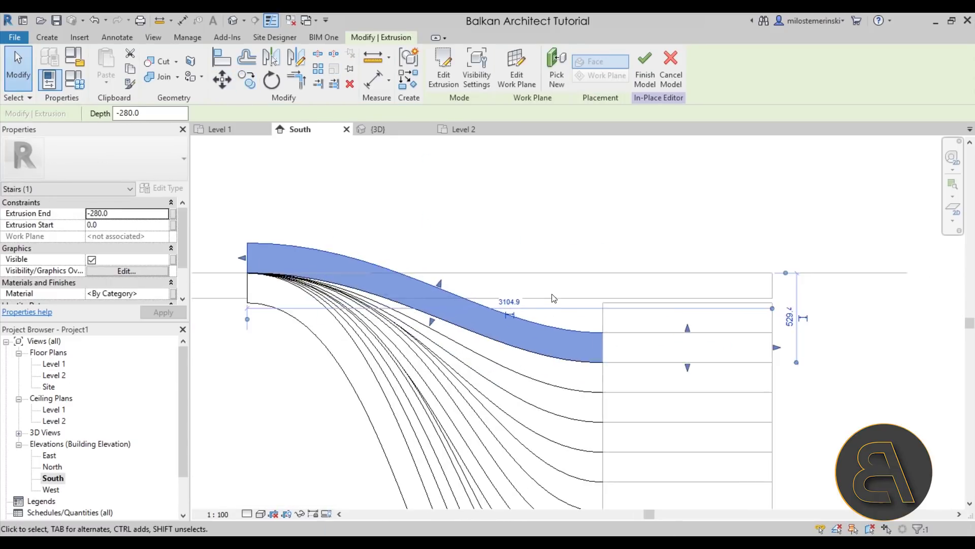
- Reshape the fifteenth extrusion's splines in the South elevation so the upper one ends at the floor's top level
double_click(551, 299)
left_click_drag(398, 303, 396, 303)
left_click_drag(476, 372, 470, 362)
left_click(271, 244)
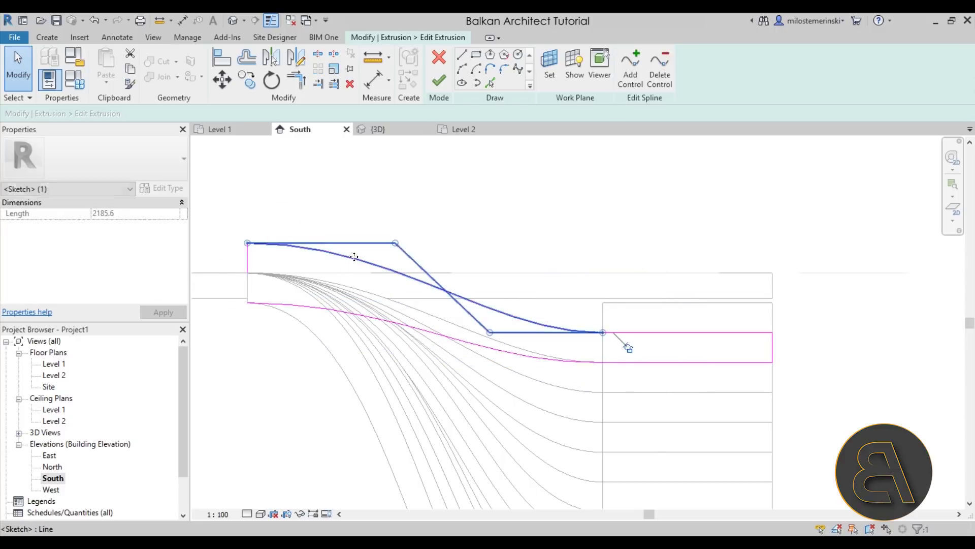
left_click_drag(248, 243, 248, 272)
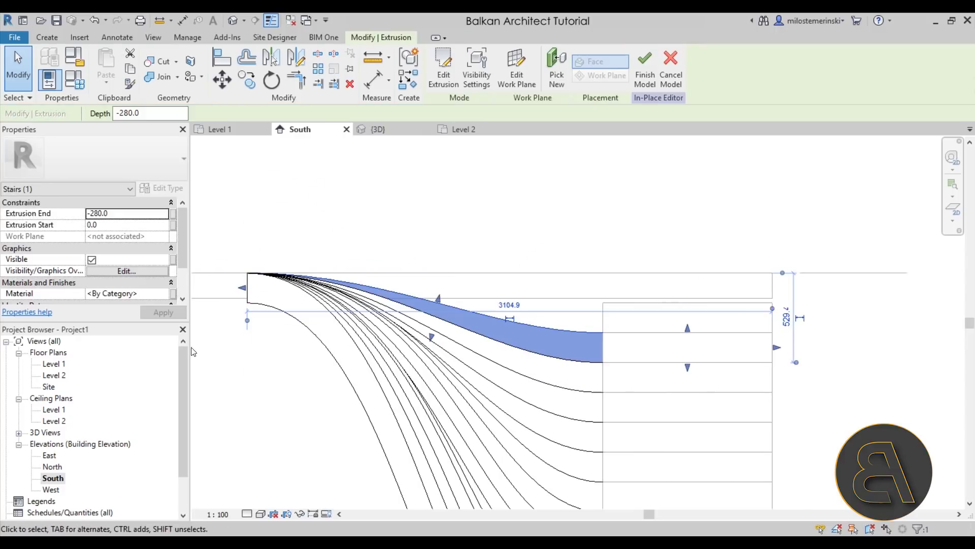
- Copy the fifteenth extrusion one riser up and reshape the copy's splines to end at the floor level
left_click(708, 338)
left_click(396, 273)
double_click(396, 273)
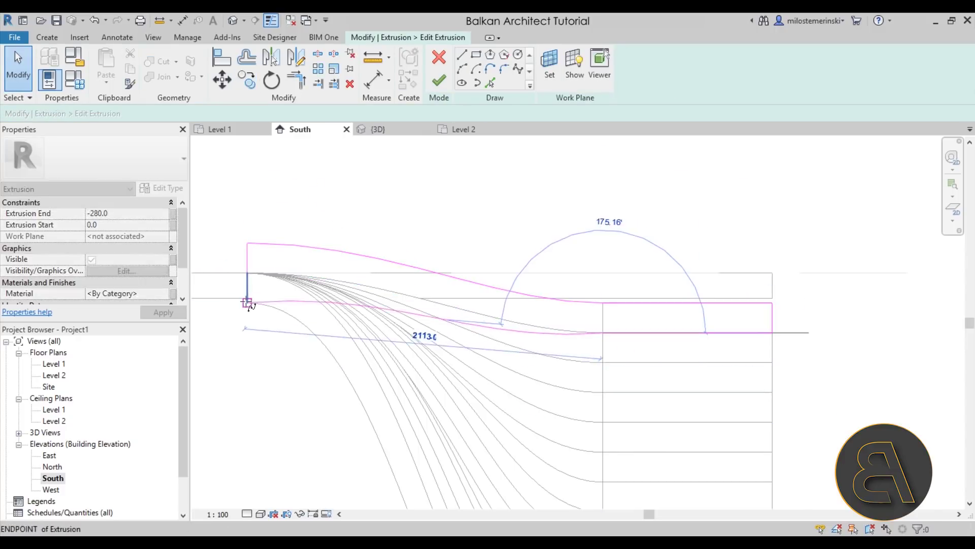
left_click(470, 299)
left_click_drag(243, 244, 246, 270)
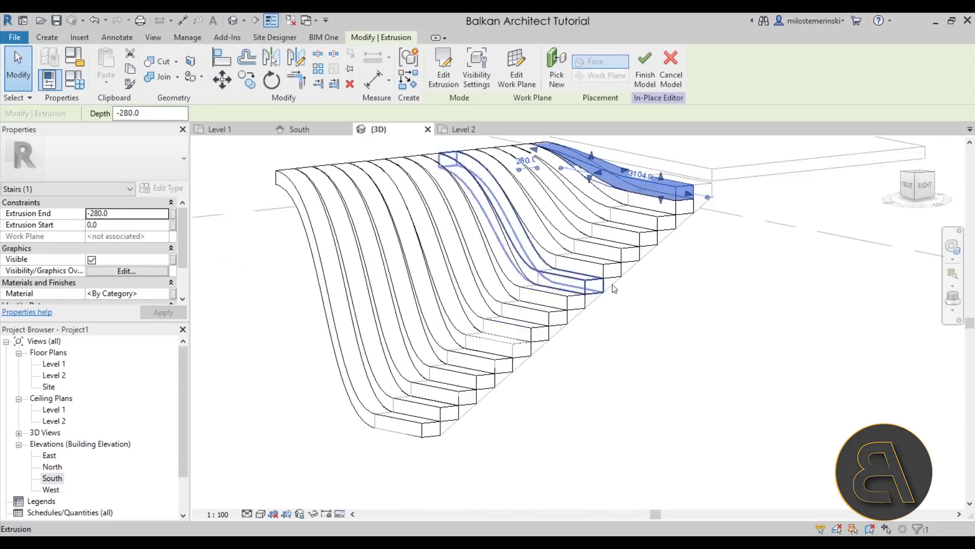
- Move the sixteenth extrusion 280 mm onto the last tread in the Level 2 plan
scroll(619, 299, "down", 1)
left_click(658, 340)
middle_click_drag(660, 345, 652, 388, "shift")
scroll(586, 269, "up", 4)
left_click(589, 268)
double_click(55, 376)
left_click(221, 80)
left_click(572, 302)
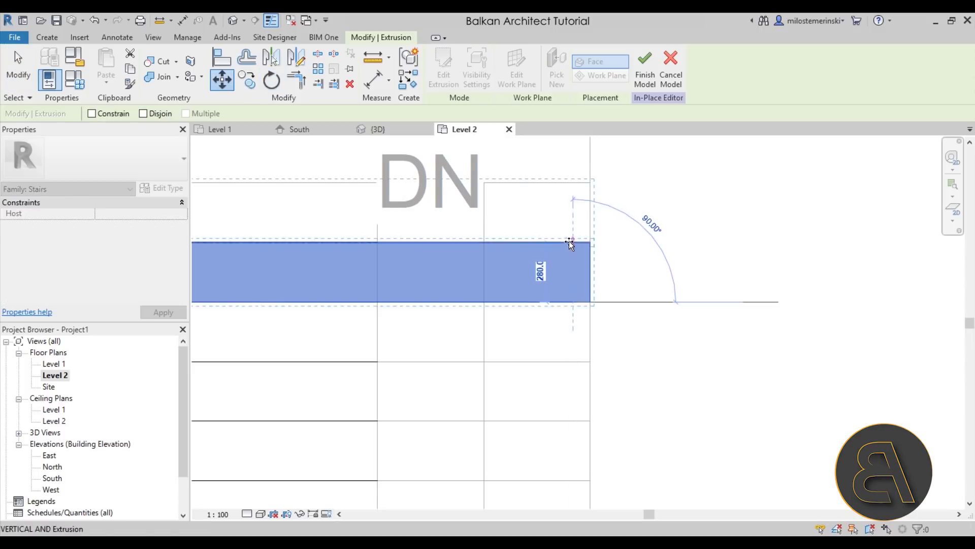
left_click(572, 242)
- Select all the stair extrusions in the 3D view and assign them the Birch material from the material library
left_click(378, 129)
scroll(533, 264, "down", 3)
middle_click_drag(574, 335, 567, 412, "shift")
left_click_drag(613, 483, 265, 265)
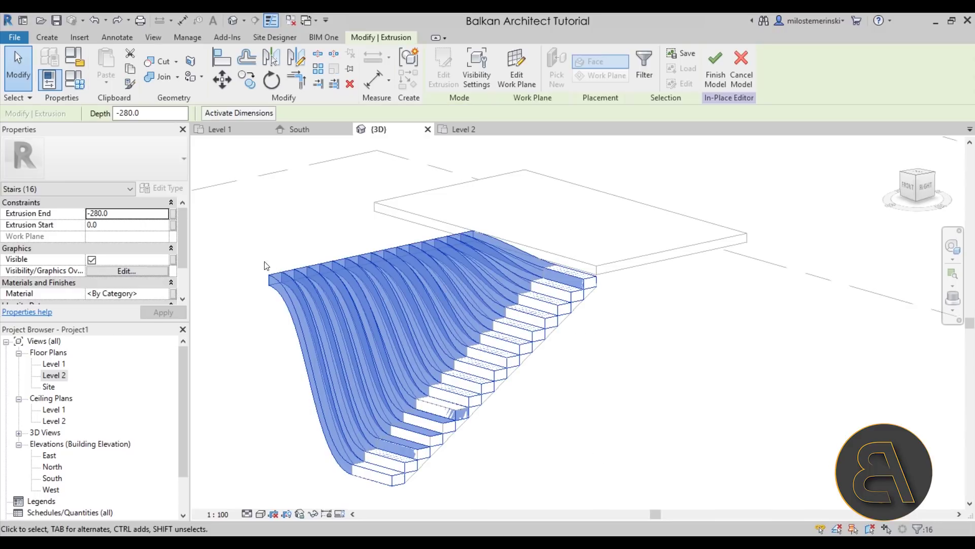
left_click(166, 294)
left_click(165, 295)
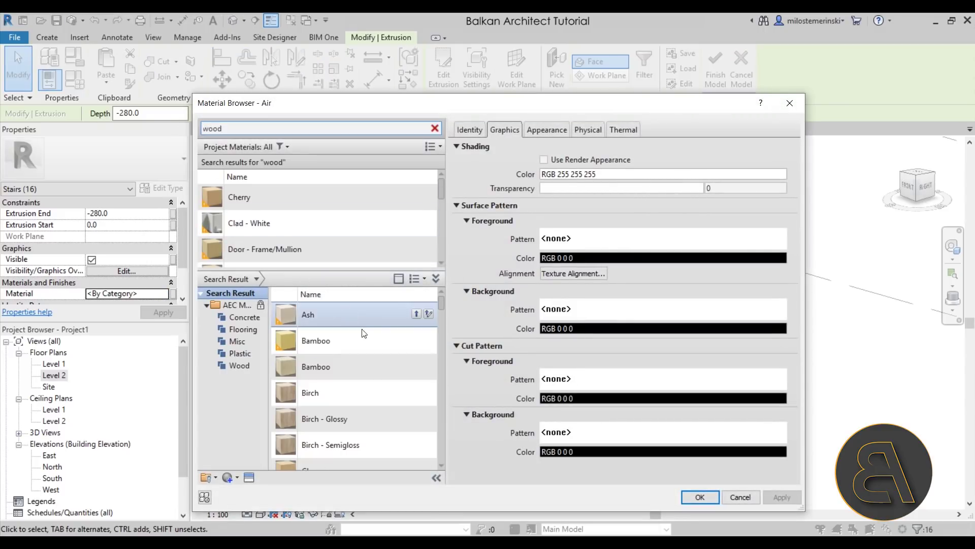
scroll(366, 343, "down", 1)
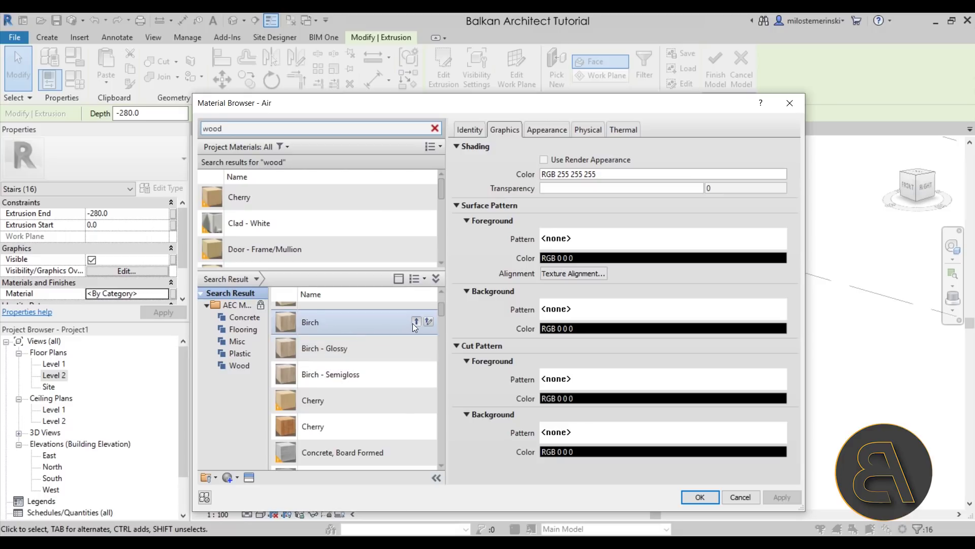
left_click(415, 322)
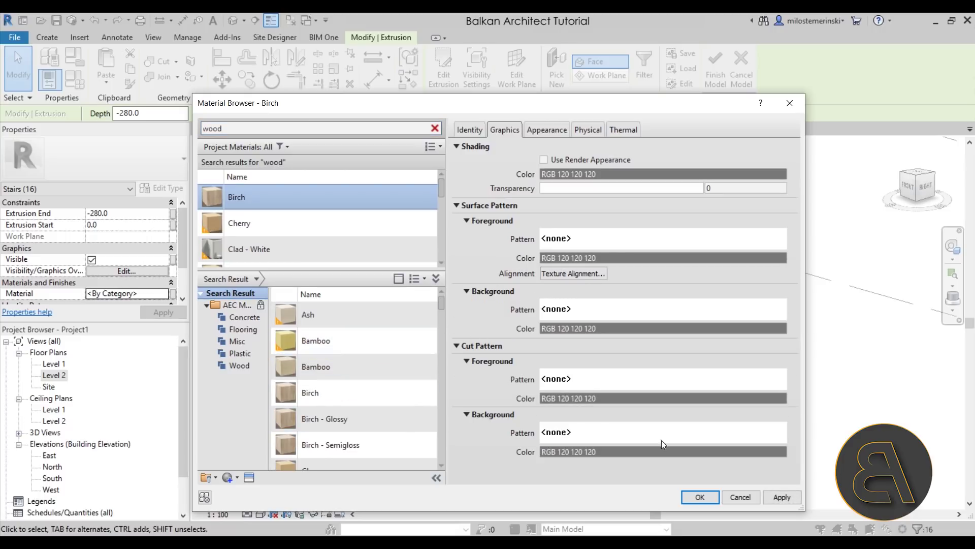
left_click(700, 496)
- Finish the in-place model and delete the original monolithic stair
left_click(596, 425)
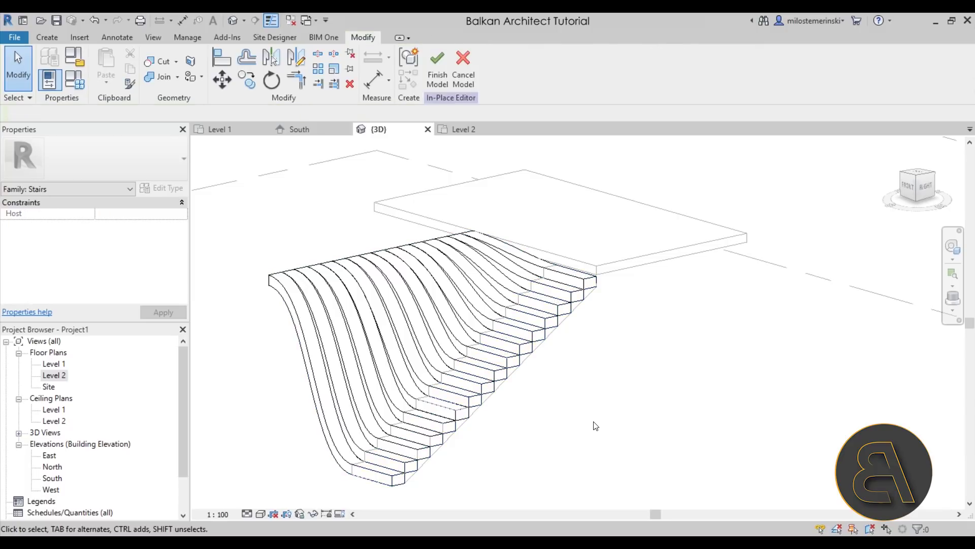
left_click(428, 82)
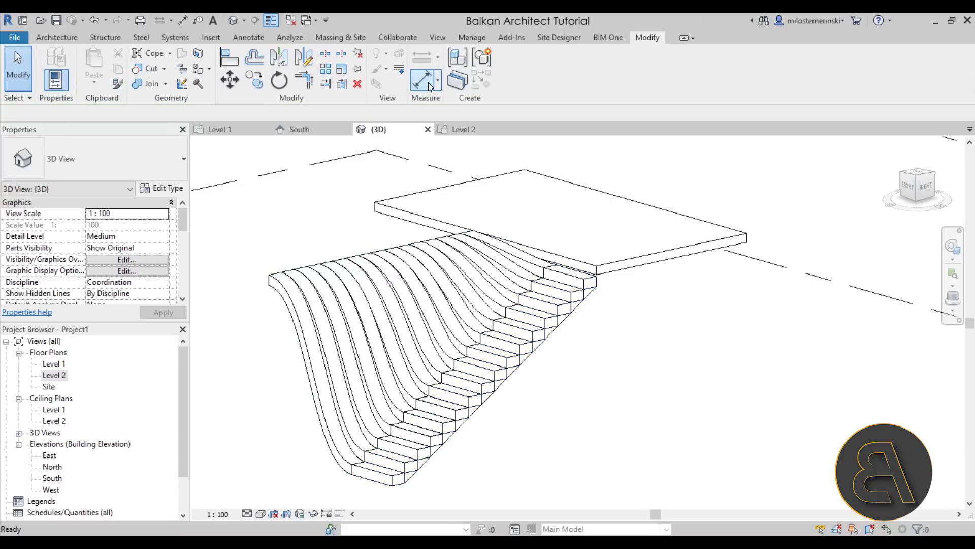
left_click(577, 318)
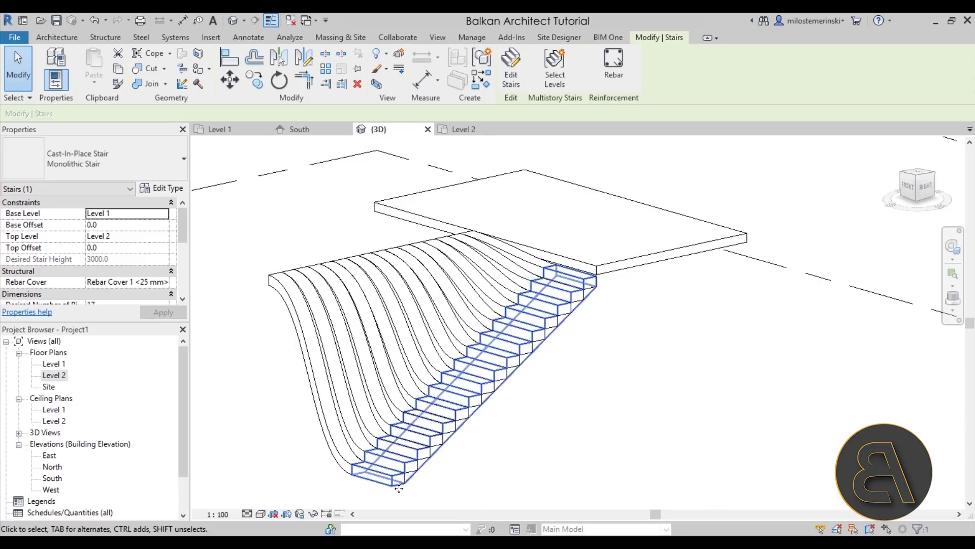
left_click(562, 397)
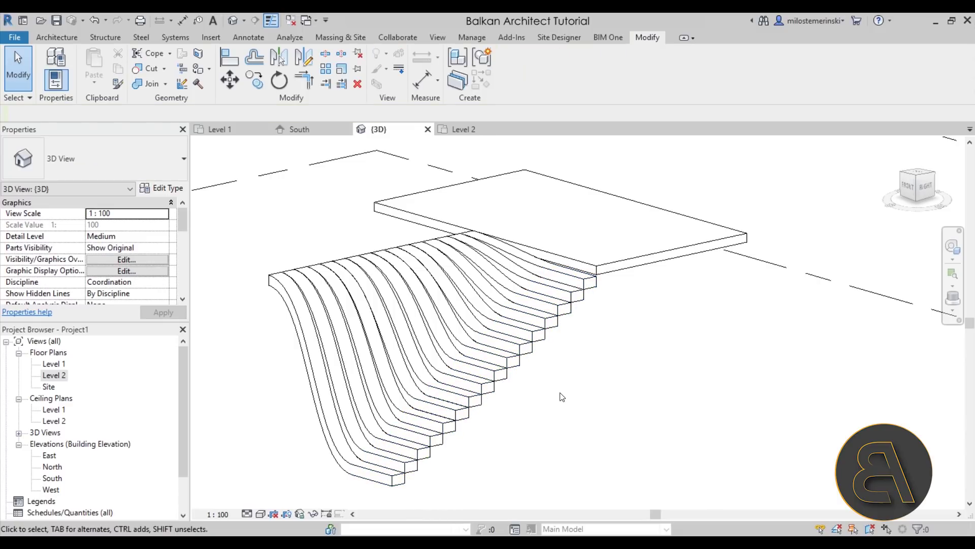
- Change the upper floor's type to Generic 300mm and check how it meets the top step
left_click(608, 265)
scroll(502, 210, "down", 1)
middle_click_drag(502, 210, 501, 226, "shift")
left_click(120, 163)
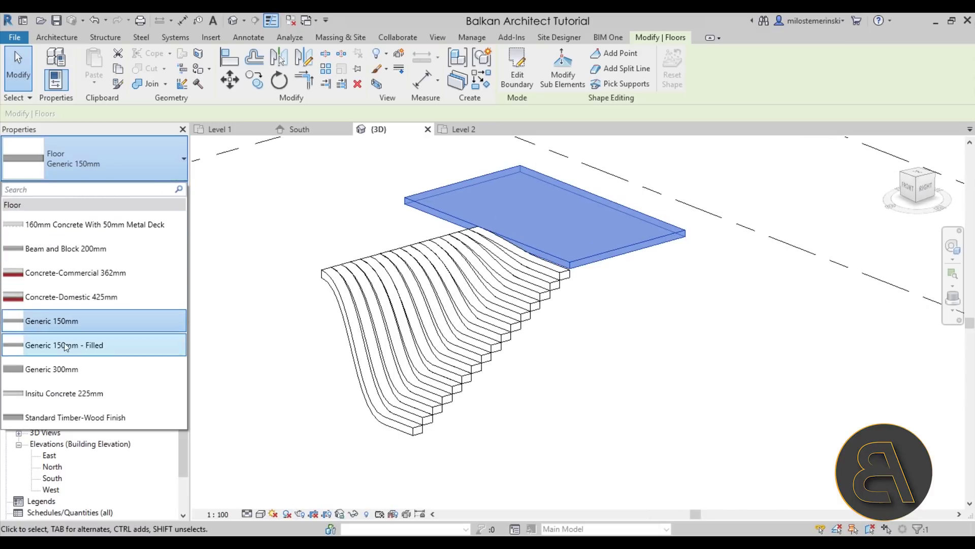
left_click(56, 369)
mouse_move(567, 370)
middle_mouse_down("shift")
mouse_move(548, 373)
mouse_move(565, 373)
middle_mouse_up("shift")
scroll(568, 275, "up", 4)
scroll(567, 274, "up", 3)
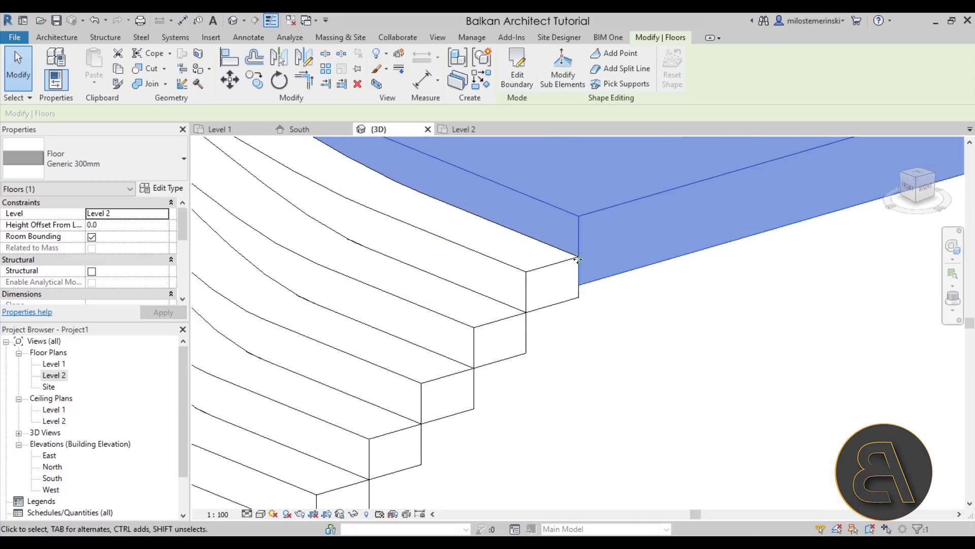
scroll(591, 265, "down", 6)
middle_click_drag(592, 311, 615, 317, "shift")
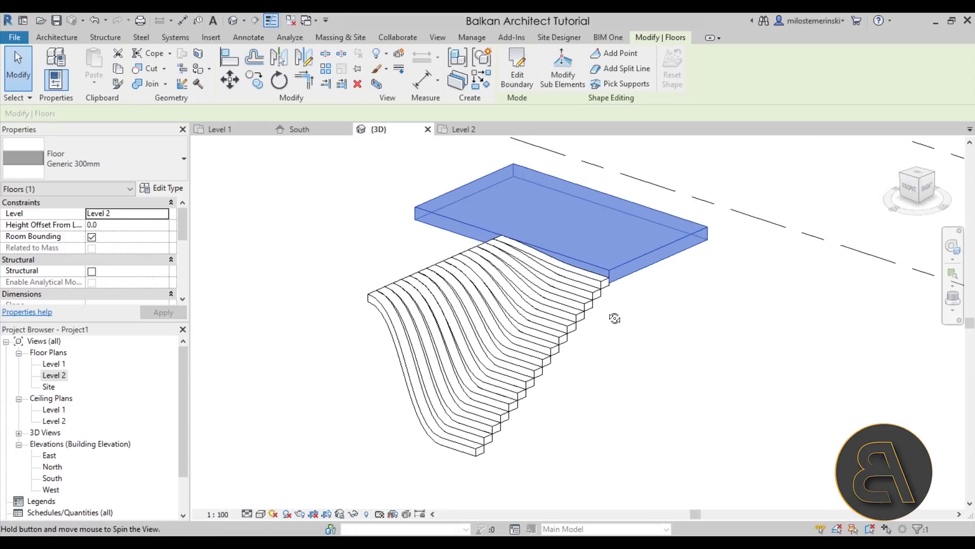
- Edit the floor boundary in the Level 2 plan, drawing a 4480 mm line along the stair's left side and a line across to the floor's left edge
left_click(516, 85)
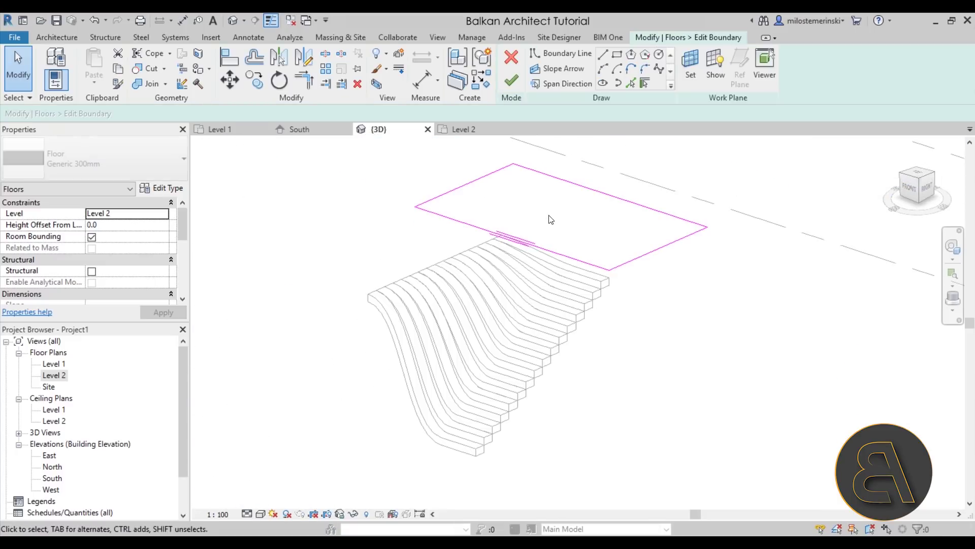
double_click(50, 376)
scroll(540, 277, "down", 4)
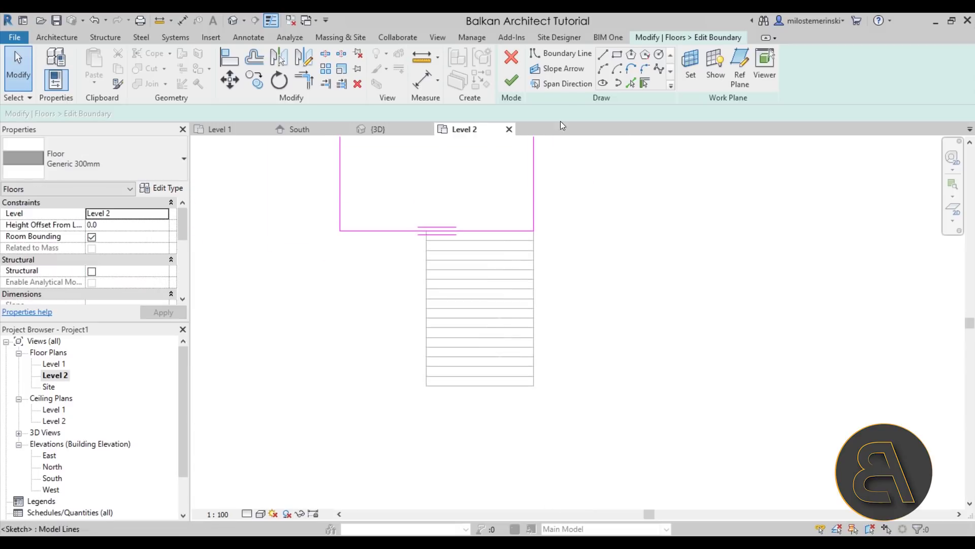
left_click(602, 57)
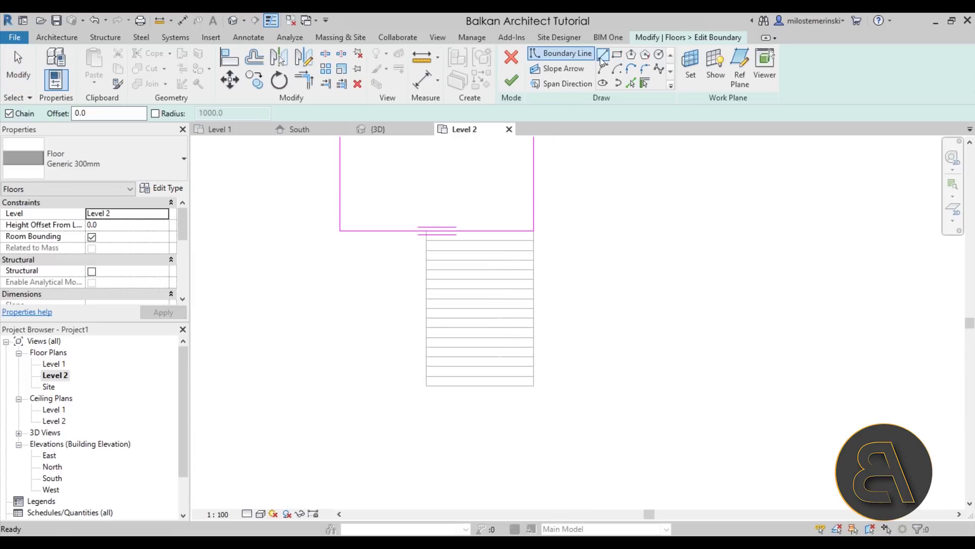
left_click(425, 231)
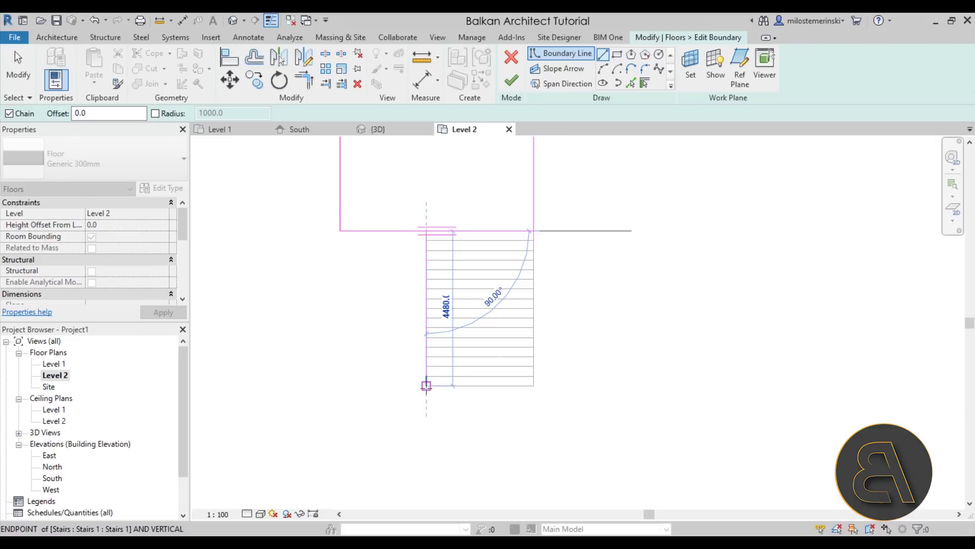
left_click(426, 386)
left_click(337, 385)
key("Escape")
key("Escape")
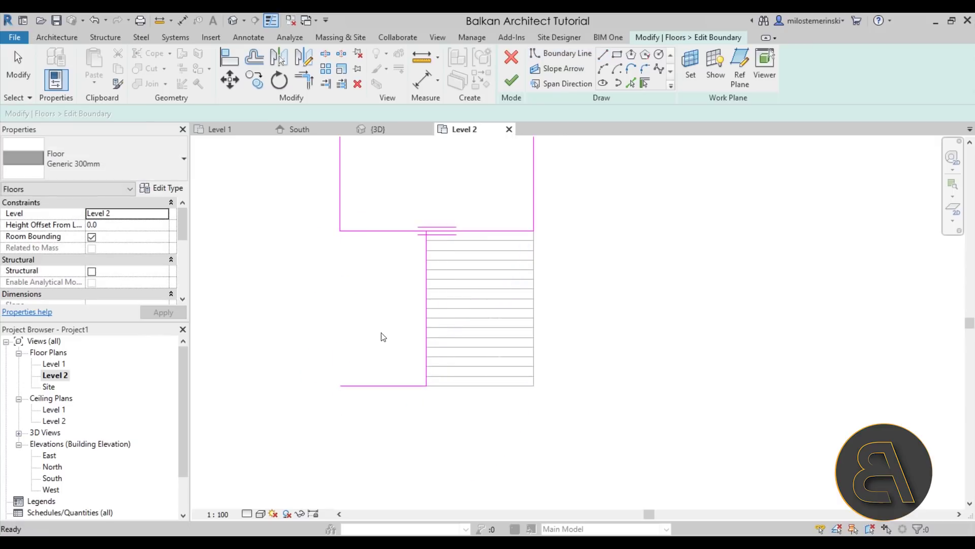
- Trim and extend the boundary lines into a closed L-shape around the stair and finish the floor edit
scroll(382, 335, "down", 2)
middle_click_drag(390, 333, 380, 350)
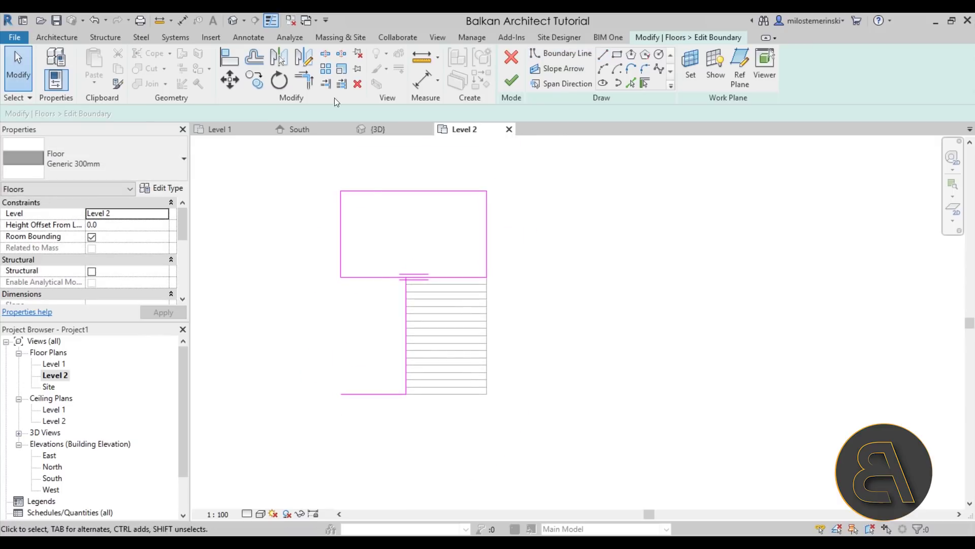
left_click(307, 84)
left_click(417, 276)
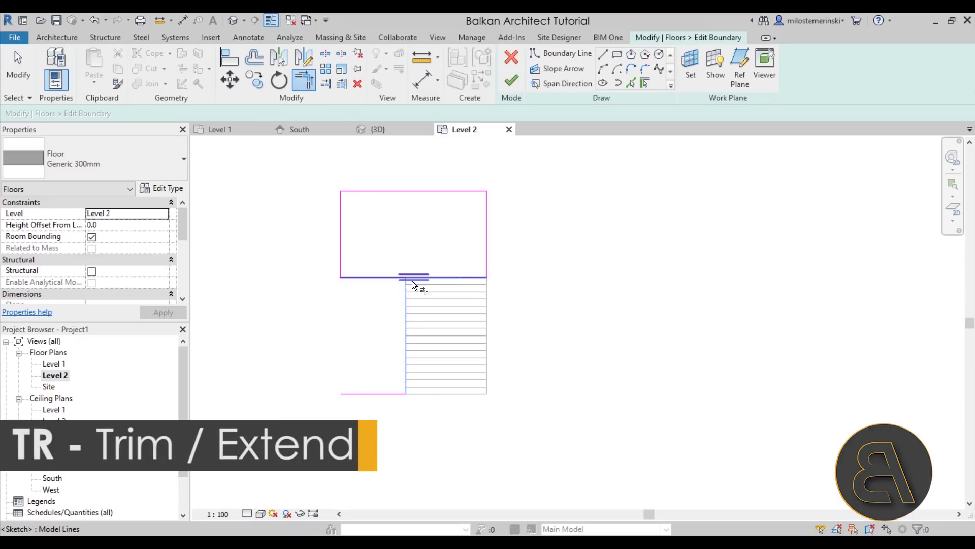
left_click(414, 280)
left_click(362, 387)
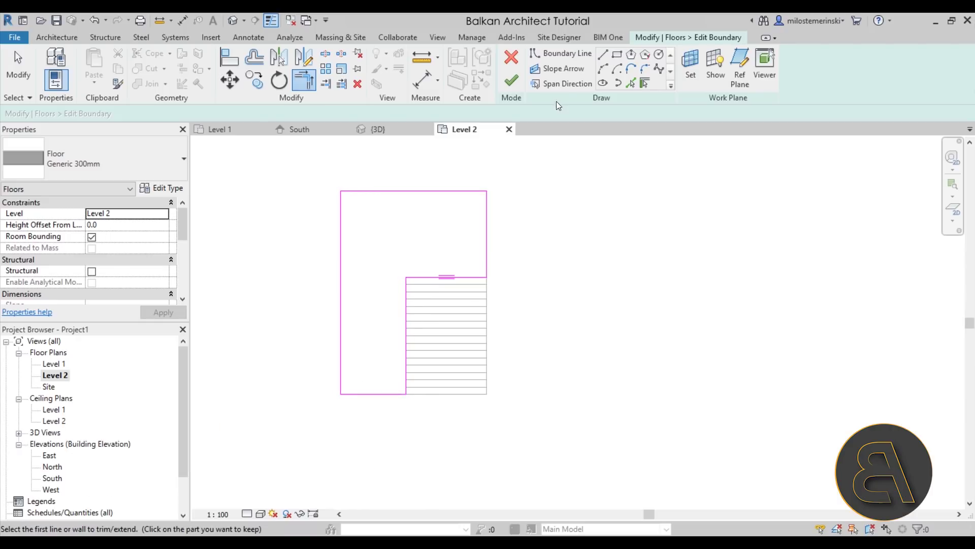
left_click(507, 86)
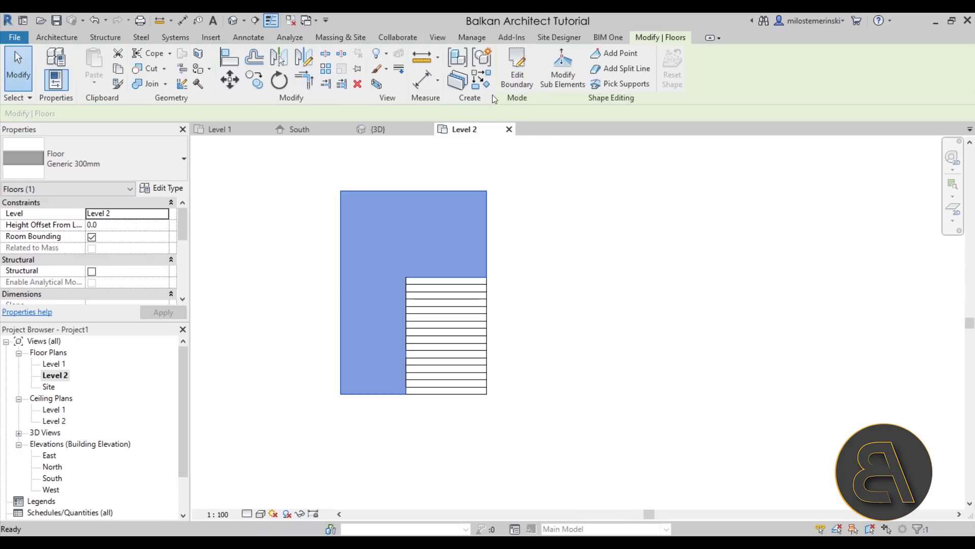
- Display the stair and floor in the 3D view with the Realistic visual style and inspect the model up close
left_click(233, 19)
middle_click_drag(660, 386, 742, 243, "shift")
left_click(261, 513)
left_click(282, 489)
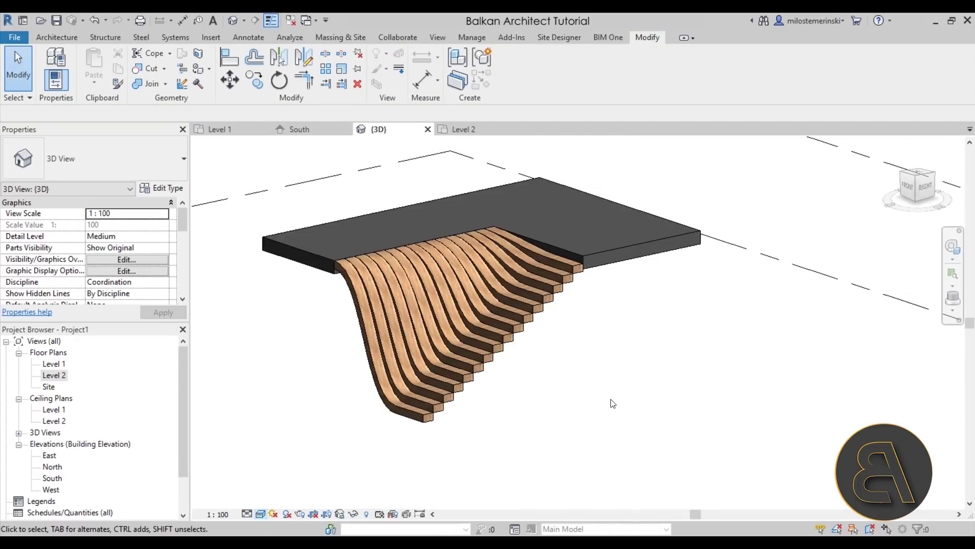
middle_click_drag(591, 405, 696, 381, "shift")
scroll(710, 335, "up", 5)
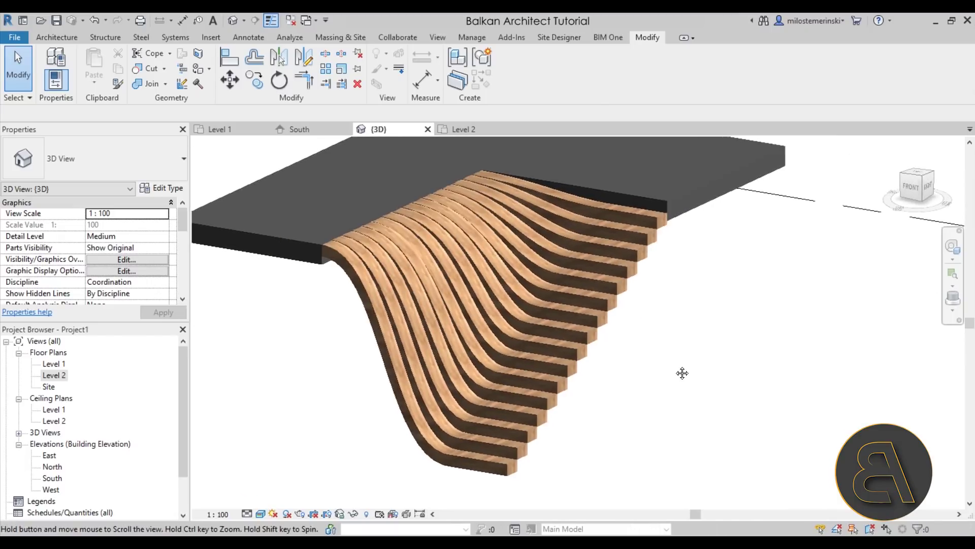